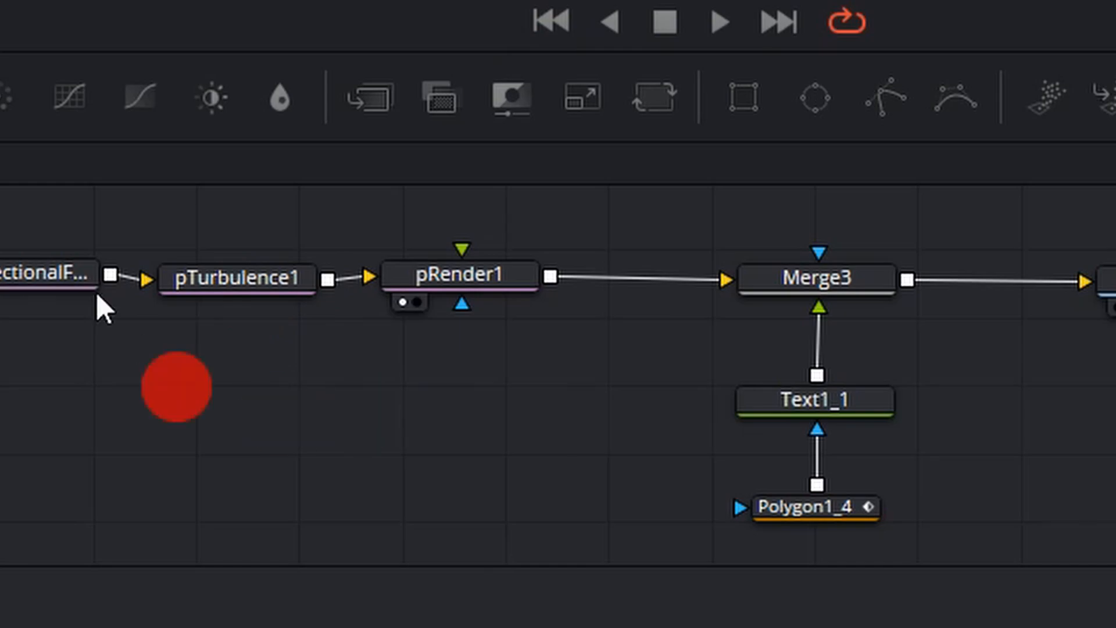
{"action": "left_click_drag", "start_coordinate": [3, 424], "coordinate": [914, 494]}
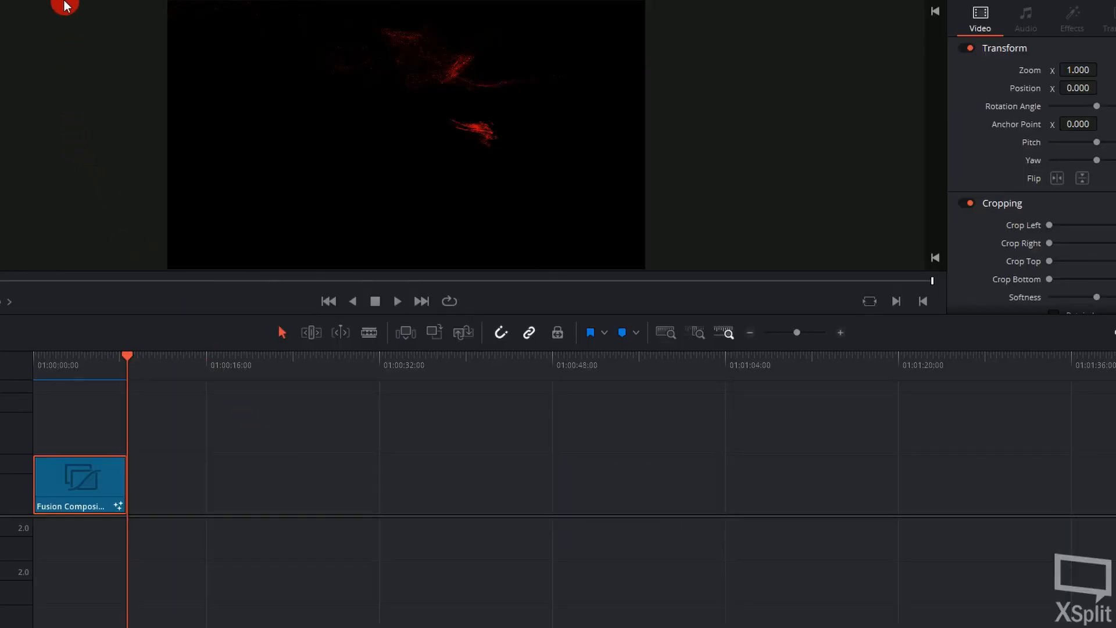
Add a Fusion Composition clip from the effects library to Video 1, with a gap after the existing clip, and move the playhead over it.
{"action": "left_click", "coordinate": [65, 6]}
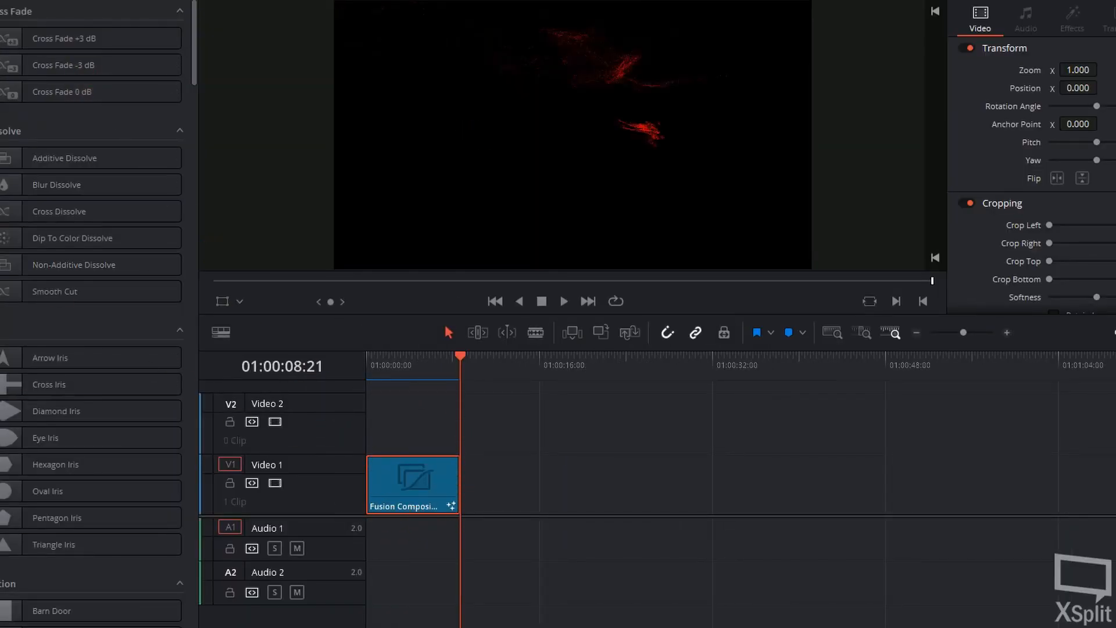
{"action": "left_click", "coordinate": [2, 114]}
{"action": "left_click_drag", "start_coordinate": [63, 72], "coordinate": [675, 478]}
{"action": "left_click_drag", "start_coordinate": [645, 367], "coordinate": [546, 369]}
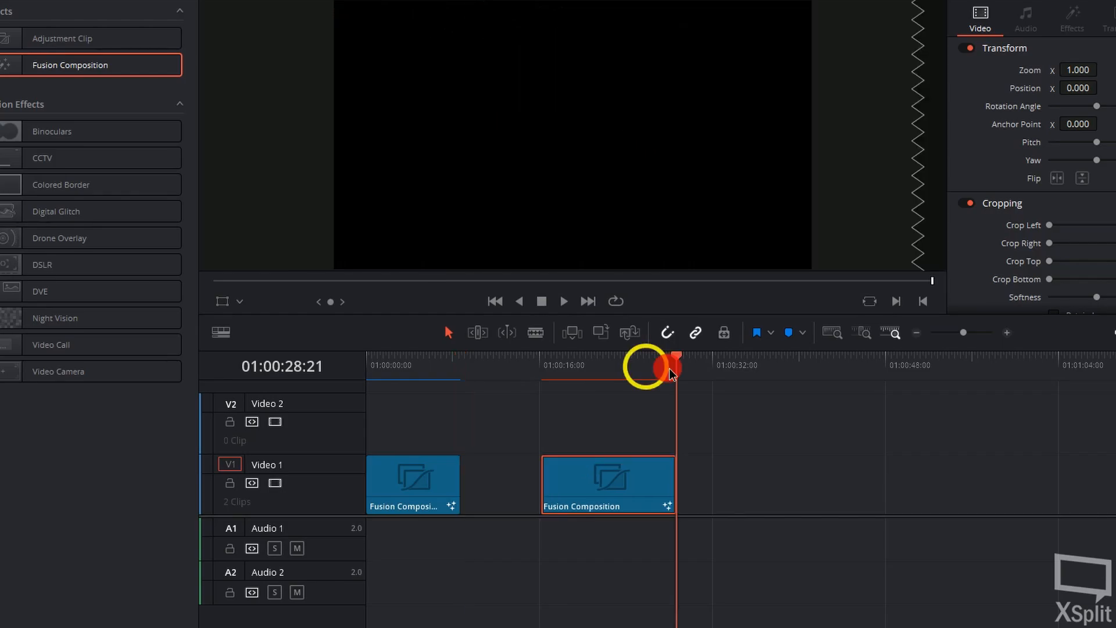
Open the new Fusion Composition clip in the Fusion page and position MediaOut1 with free space before it in the node graph.
{"action": "left_click", "coordinate": [599, 489]}
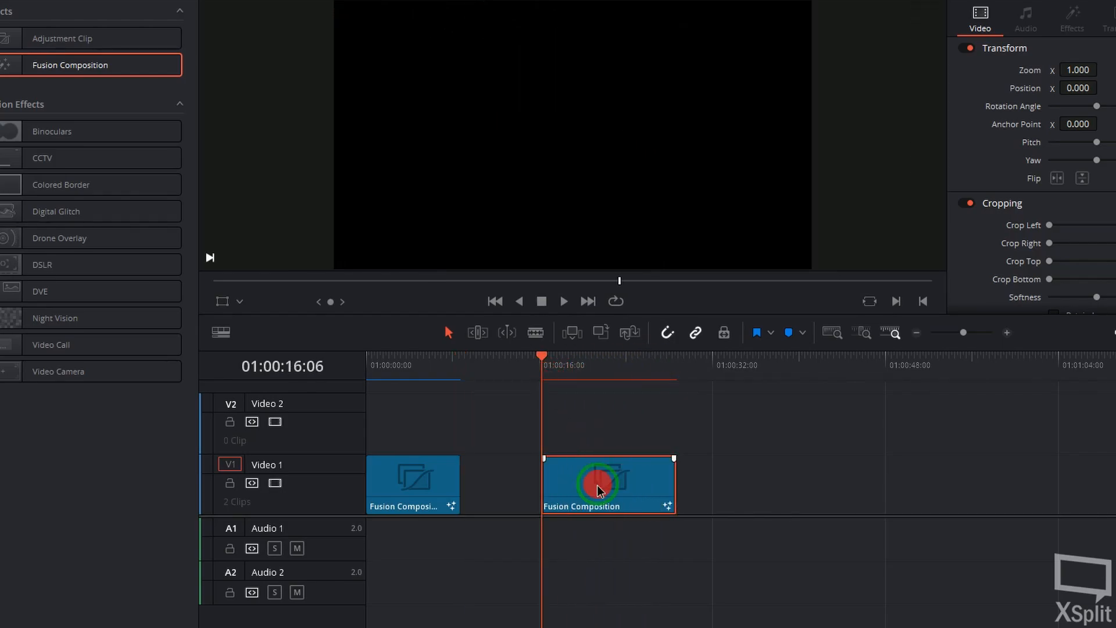
{"action": "right_click", "coordinate": [599, 488]}
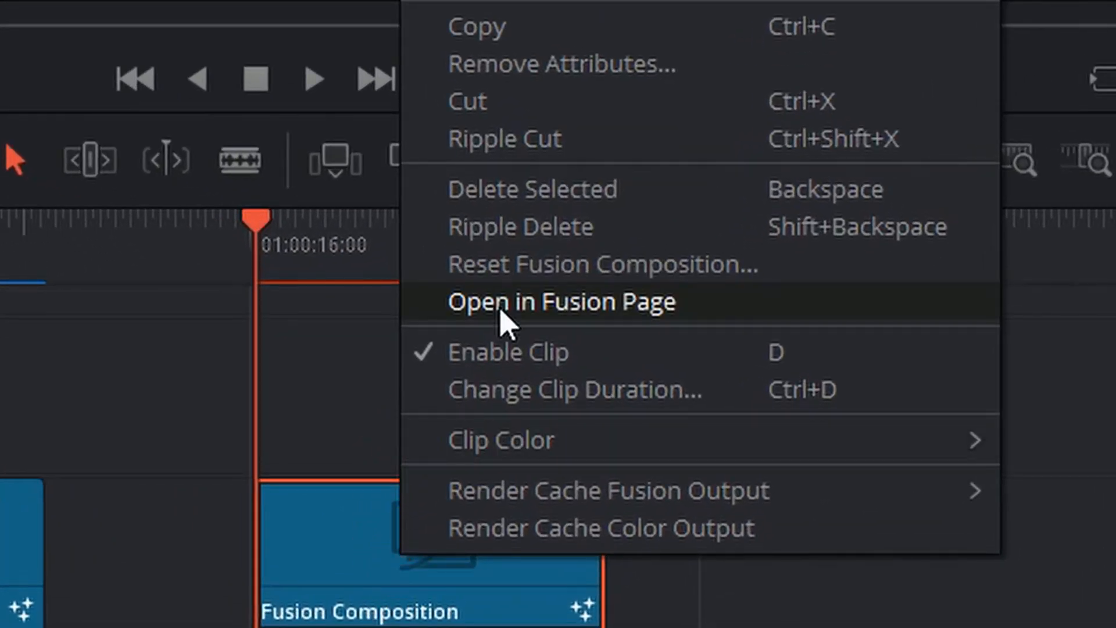
{"action": "left_click", "coordinate": [501, 313]}
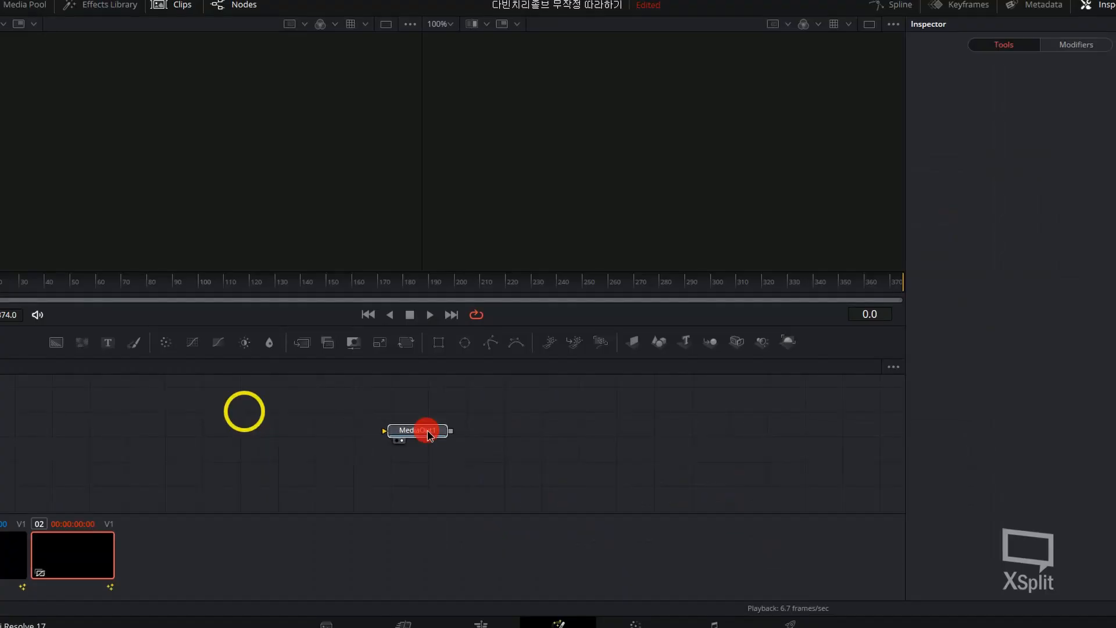
{"action": "left_click", "coordinate": [231, 447]}
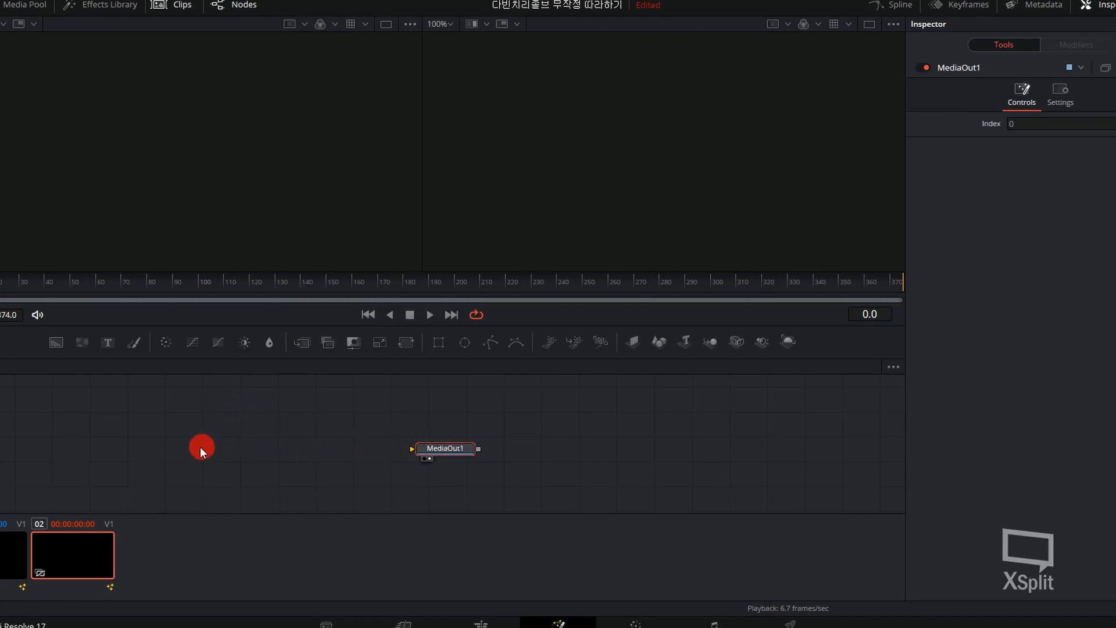
{"action": "left_click_drag", "start_coordinate": [202, 447], "coordinate": [250, 444]}
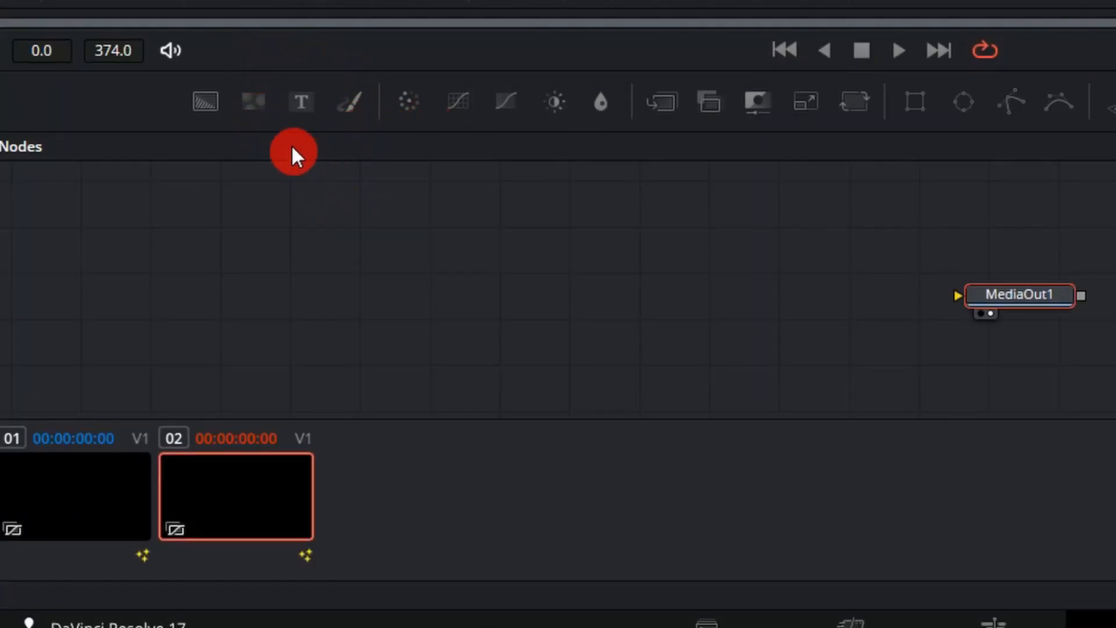
Add a Text+ node through the tool search and connect its output to MediaOut1.
{"action": "left_click", "coordinate": [302, 104]}
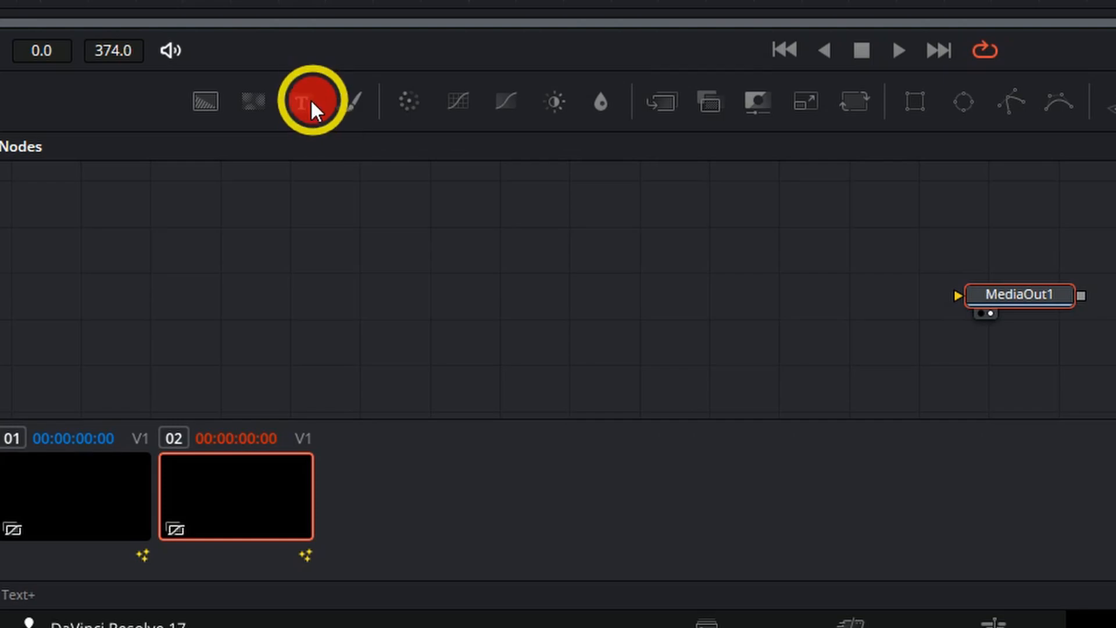
{"action": "key", "text": "Delete"}
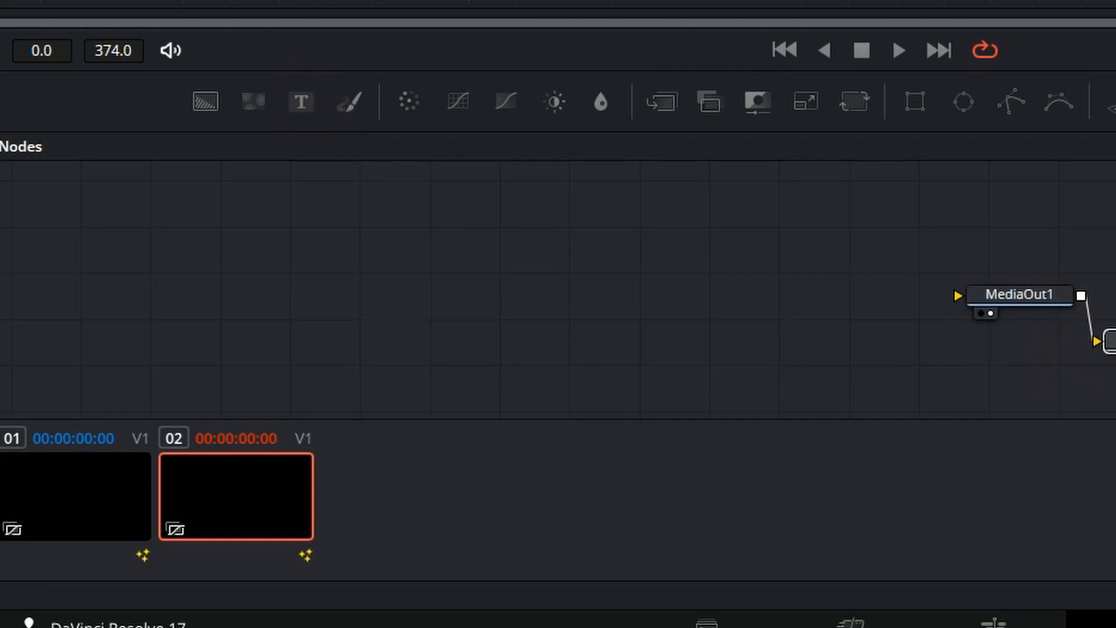
{"action": "left_click", "coordinate": [716, 239]}
{"action": "key", "text": "shift+space"}
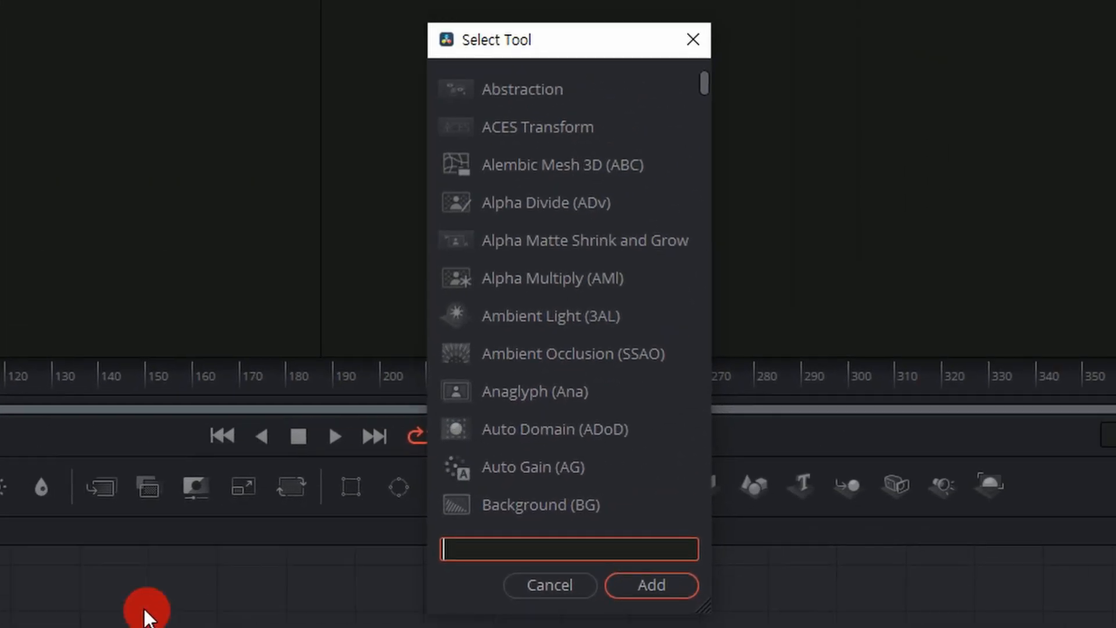
{"action": "type", "text": "text"}
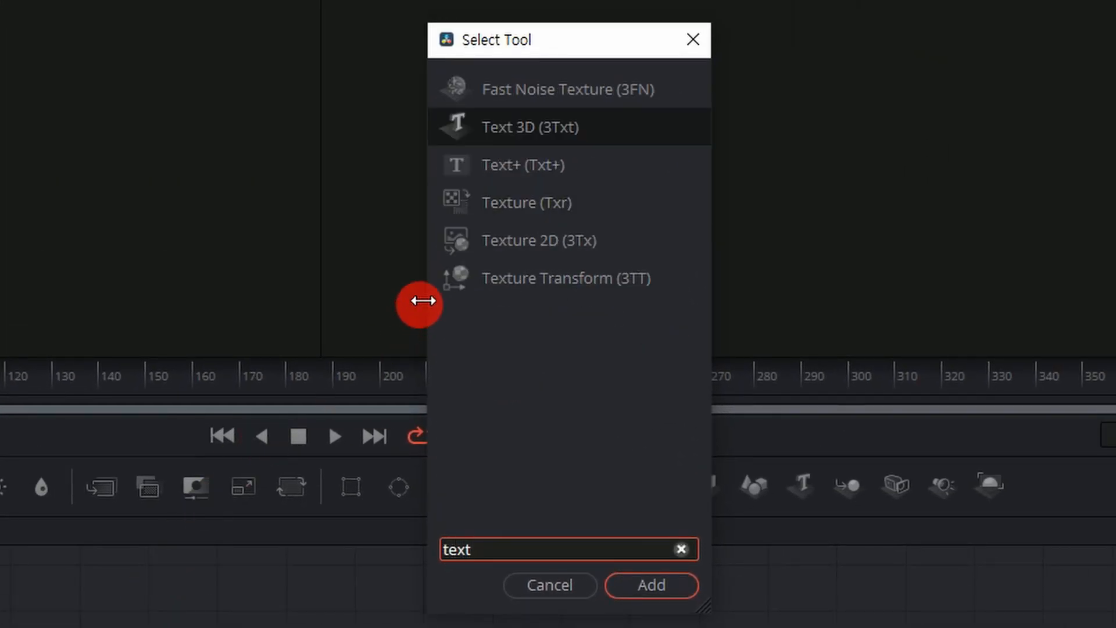
{"action": "left_click", "coordinate": [507, 160]}
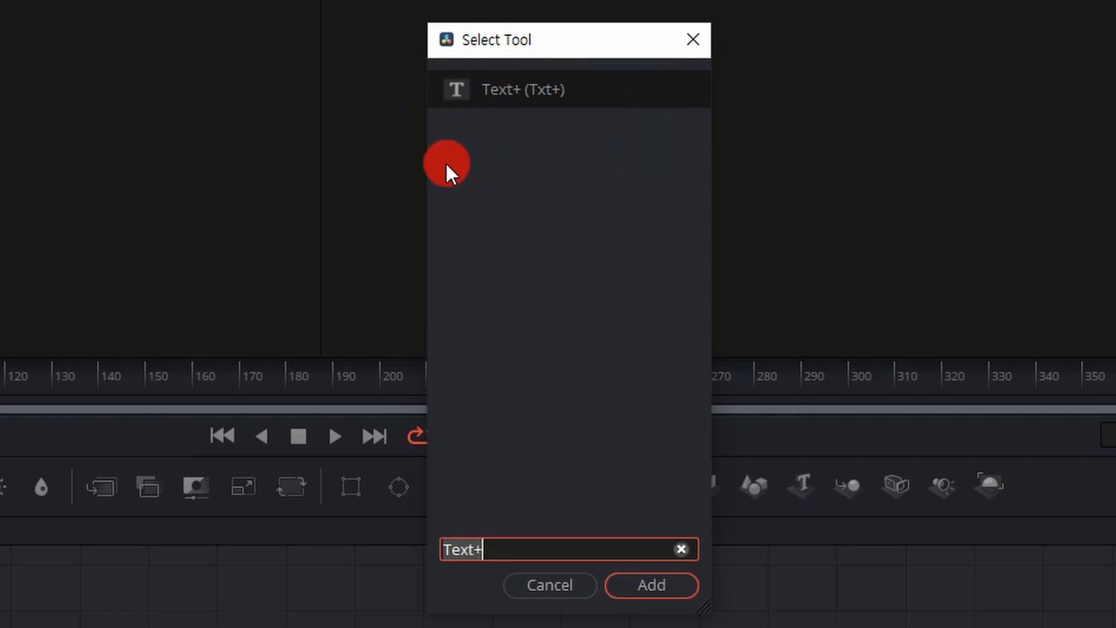
{"action": "left_click", "coordinate": [670, 584]}
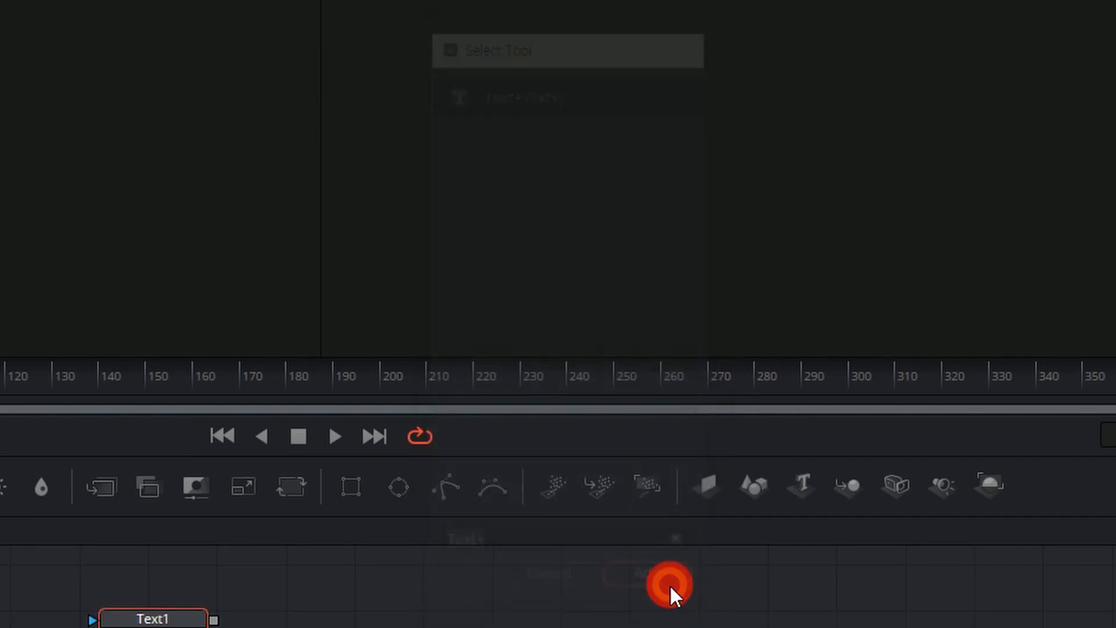
{"action": "left_click_drag", "start_coordinate": [302, 265], "coordinate": [521, 323]}
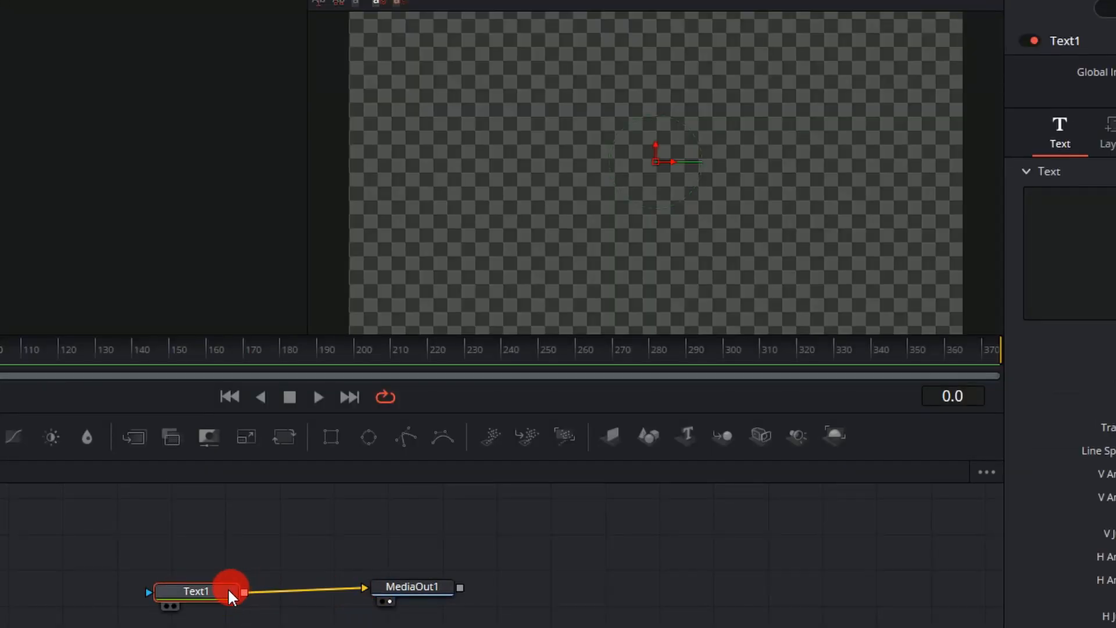
{"action": "left_click_drag", "start_coordinate": [231, 596], "coordinate": [268, 587]}
Enter "사라지는 텍스트" as the Text1 content and set its font to Cafe24 Danjunghae.
{"action": "left_click", "coordinate": [1104, 237]}
{"action": "type", "text": "사라"}
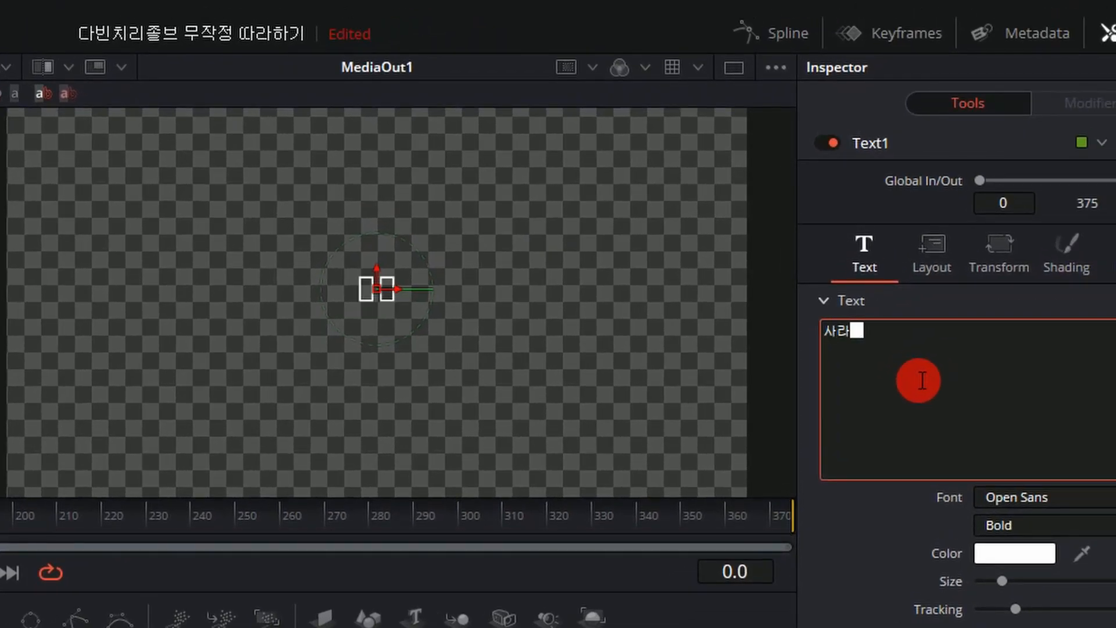
{"action": "type", "text": "지는 텍스트"}
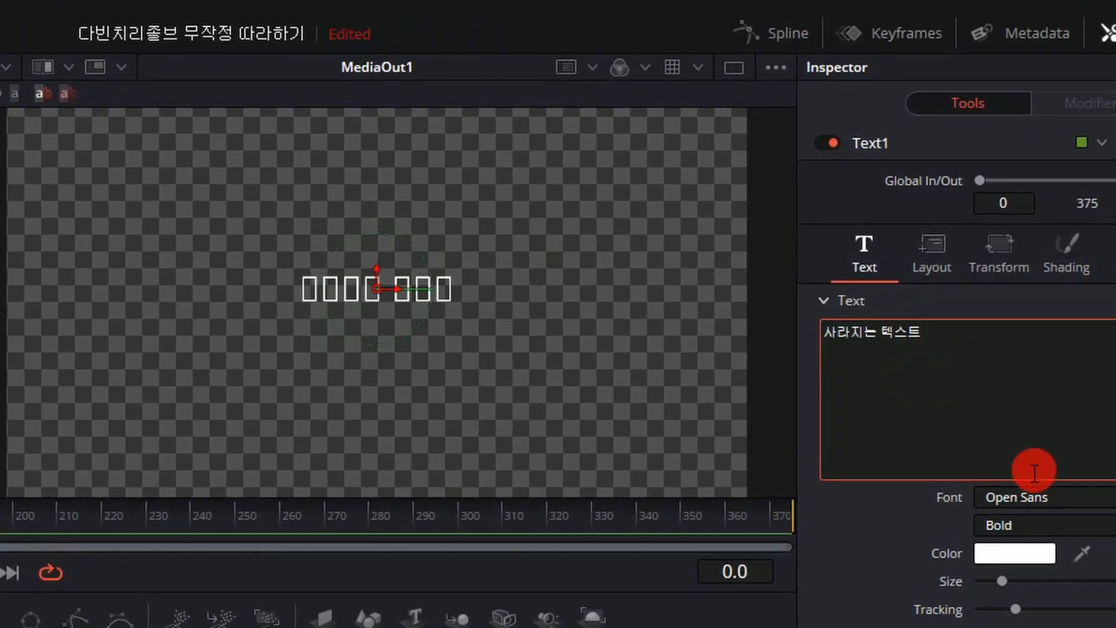
{"action": "left_click", "coordinate": [1022, 492]}
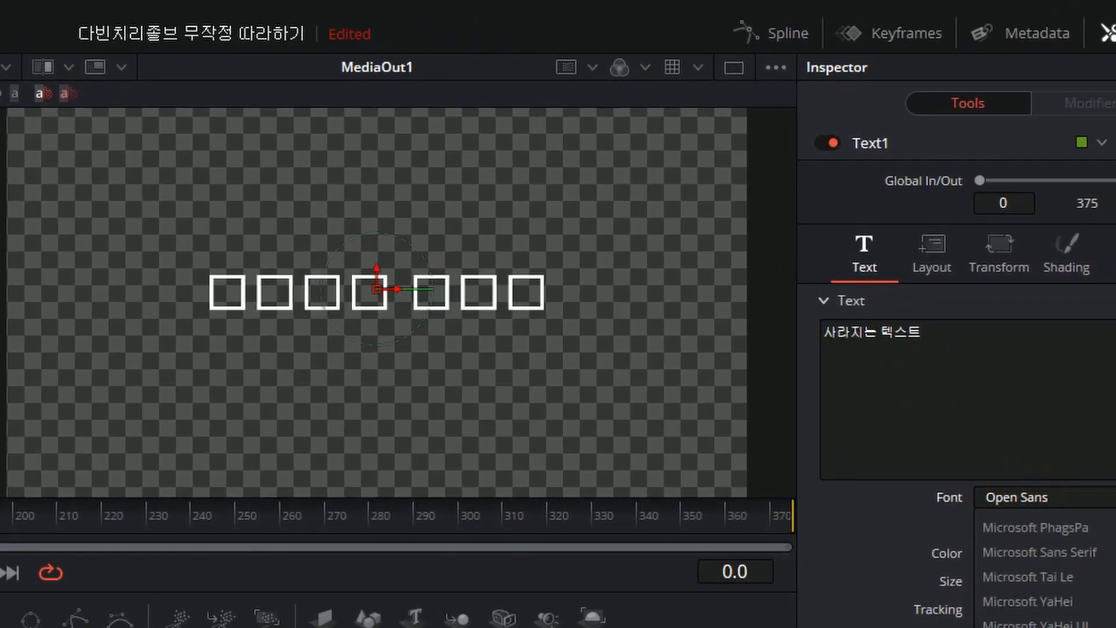
{"action": "scroll", "coordinate": [1021, 624], "scroll_direction": "up", "scroll_amount": 10}
{"action": "scroll", "coordinate": [1041, 576], "scroll_direction": "up", "scroll_amount": 1}
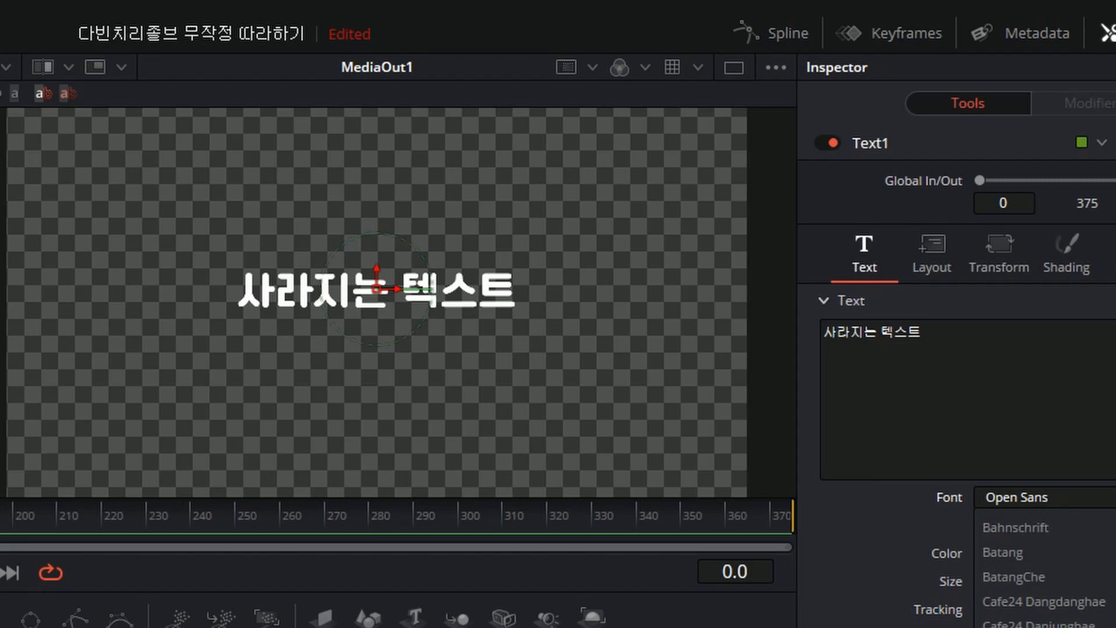
{"action": "left_click", "coordinate": [1041, 627]}
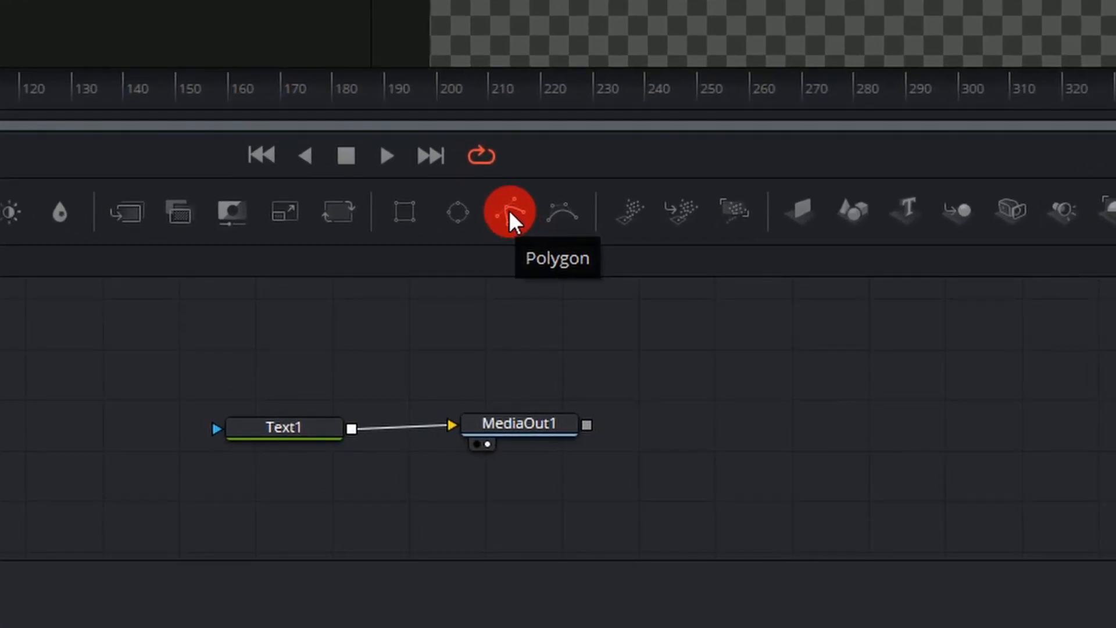
Add an unconnected Polygon mask node to the graph and show it in the empty viewer.
{"action": "left_click", "coordinate": [509, 211]}
{"action": "left_click", "coordinate": [162, 350]}
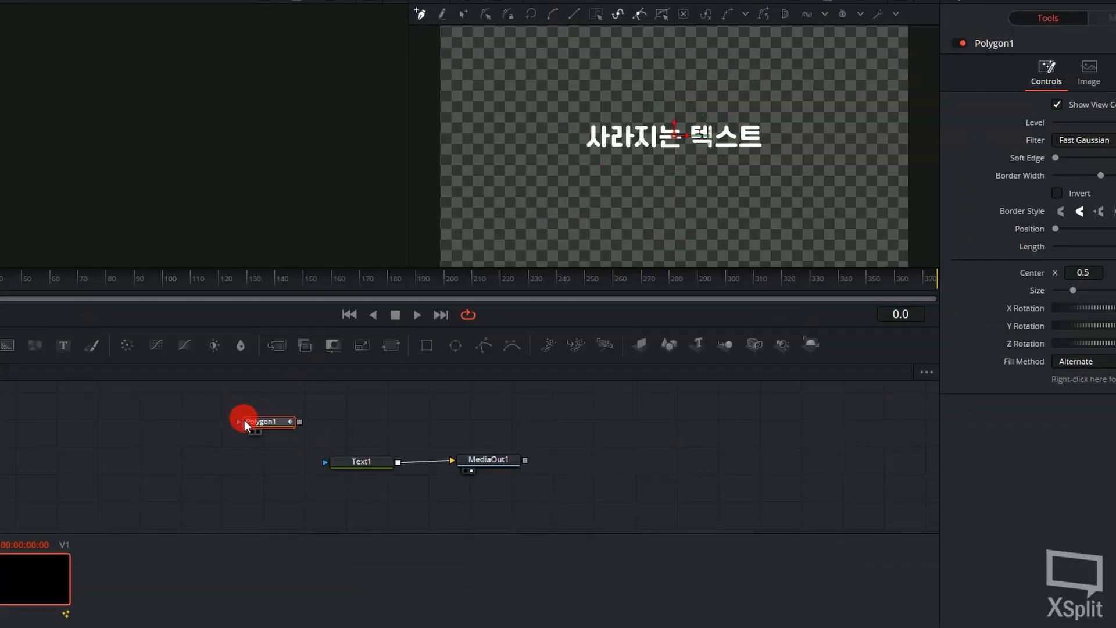
{"action": "left_click", "coordinate": [253, 433]}
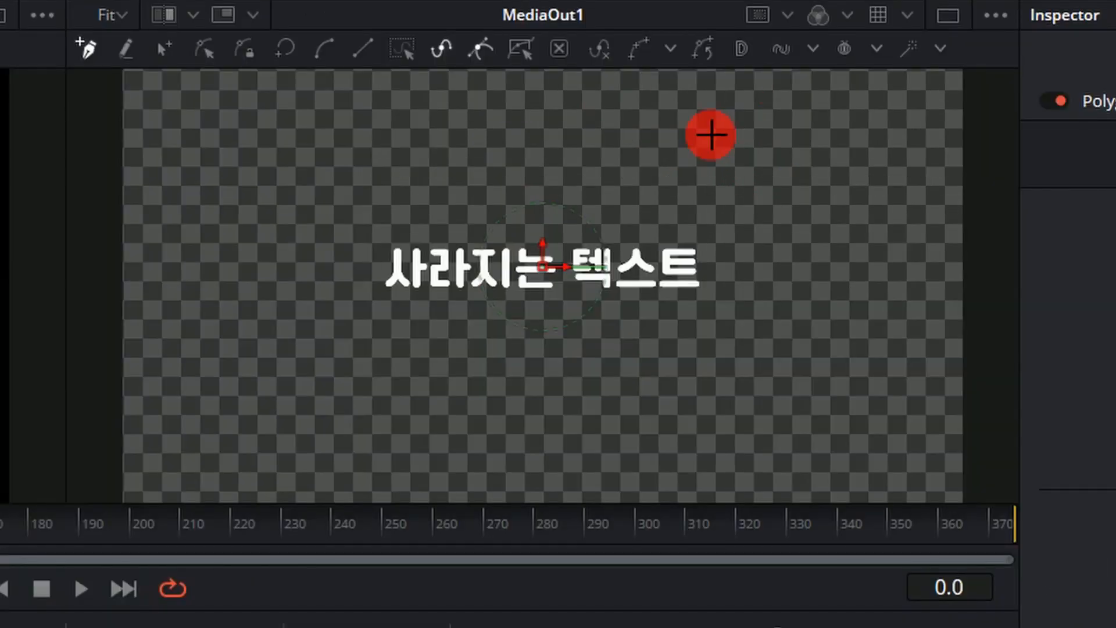
Draw the zigzag edge of the polygon mask, running downward just past the end of the text.
{"action": "left_click", "coordinate": [709, 136]}
{"action": "left_click", "coordinate": [698, 162]}
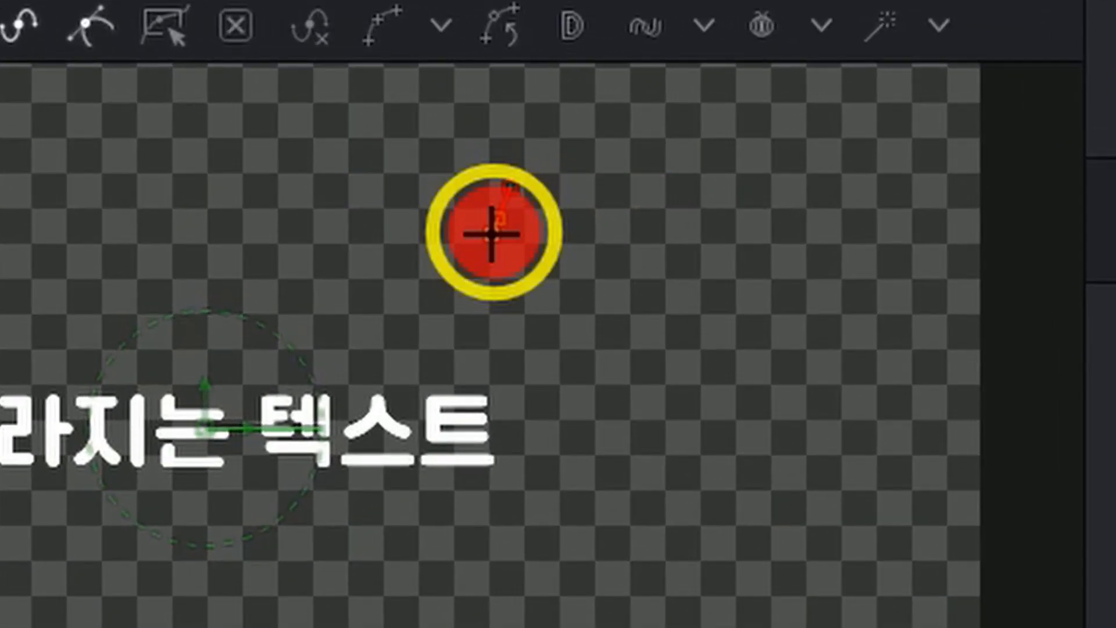
{"action": "left_click", "coordinate": [732, 149]}
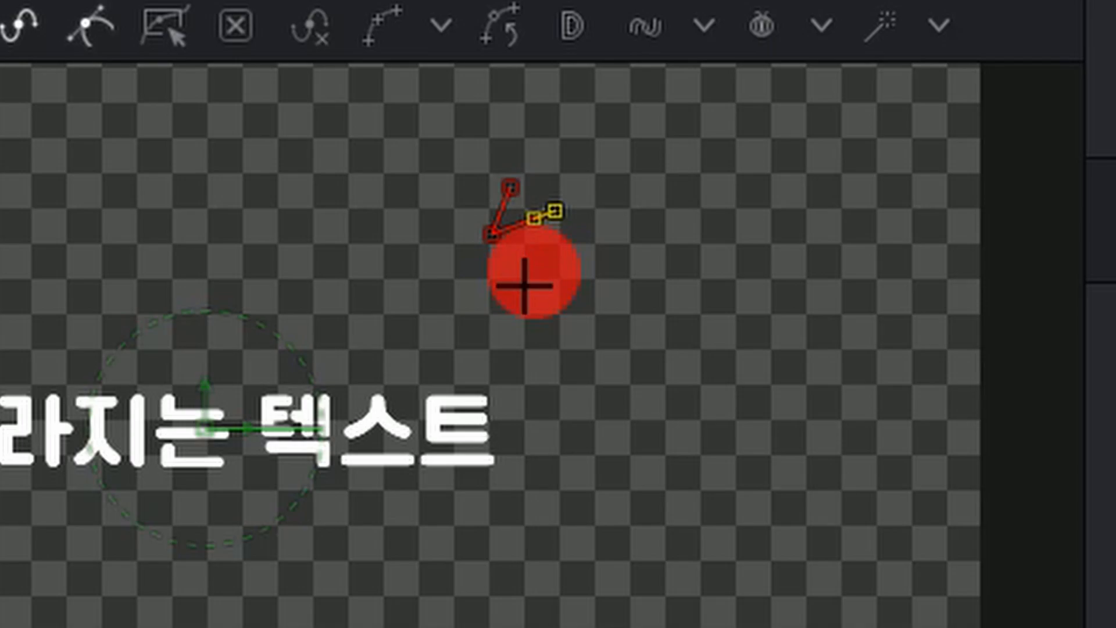
{"action": "left_click", "coordinate": [518, 295]}
{"action": "left_click", "coordinate": [592, 252]}
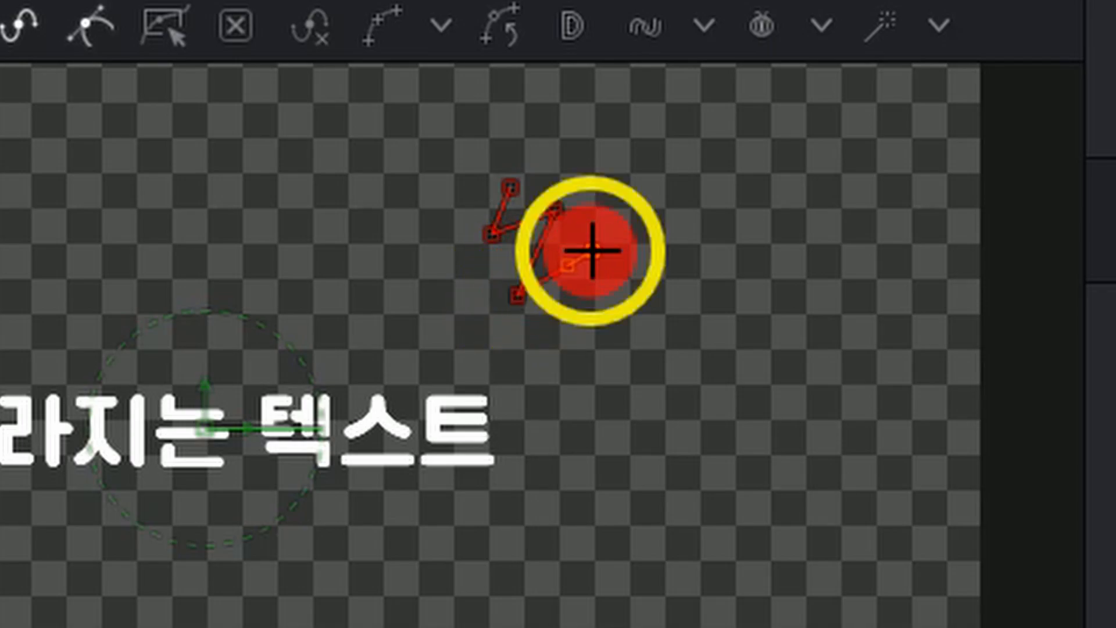
{"action": "left_click", "coordinate": [530, 352]}
{"action": "left_click", "coordinate": [637, 316]}
{"action": "left_click", "coordinate": [496, 436]}
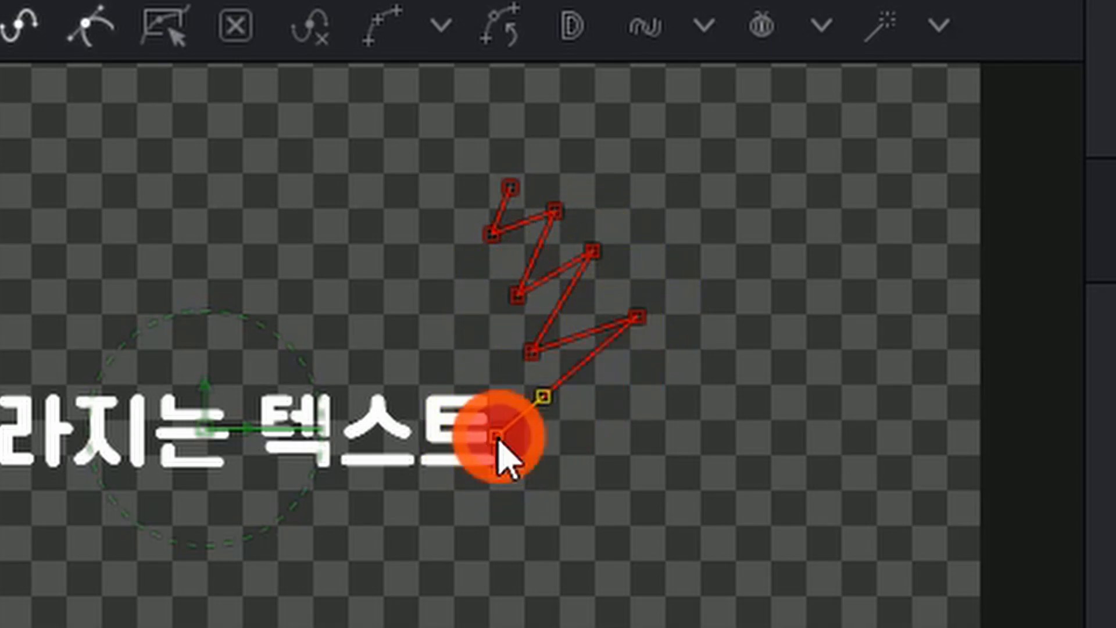
{"action": "left_click", "coordinate": [672, 407]}
{"action": "left_click", "coordinate": [511, 529]}
{"action": "left_click", "coordinate": [667, 490]}
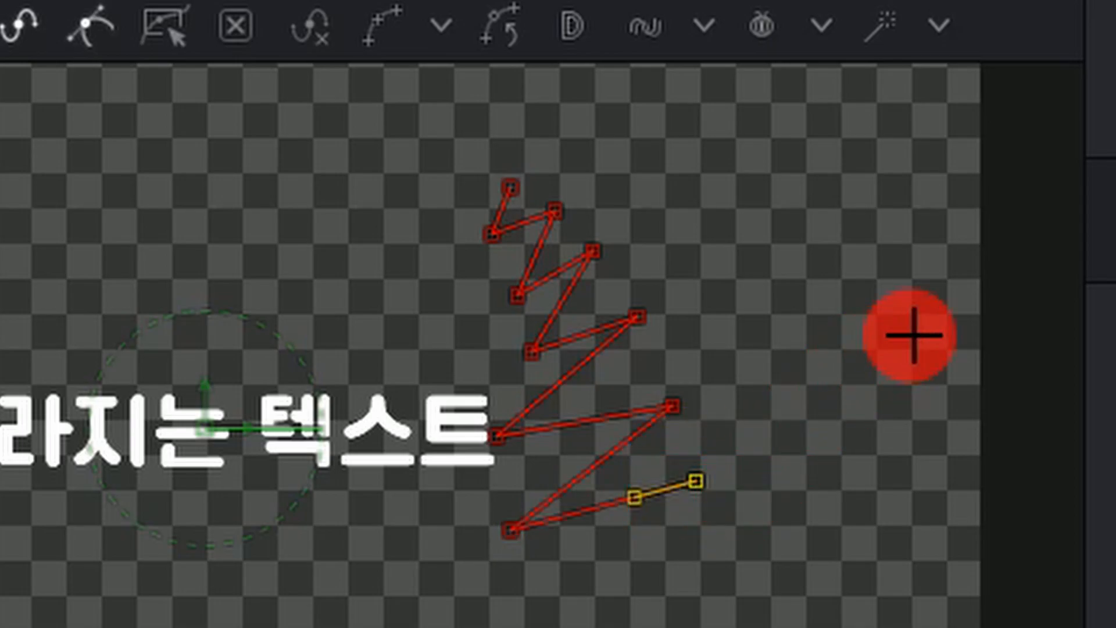
Continue the polygon outline around beyond the frame's right edge and close it at its first zigzag point.
{"action": "left_click", "coordinate": [1025, 280]}
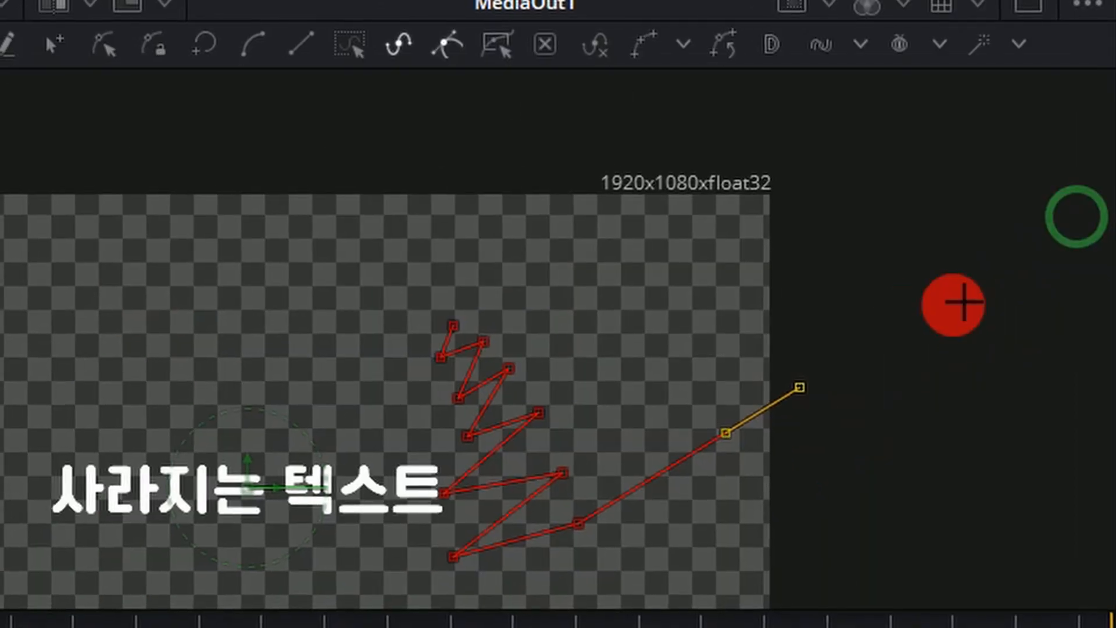
{"action": "key", "text": "ctrl+z"}
{"action": "left_click", "coordinate": [731, 526]}
{"action": "left_click", "coordinate": [953, 503]}
{"action": "left_click", "coordinate": [1009, 311]}
{"action": "left_click", "coordinate": [947, 167]}
{"action": "left_click", "coordinate": [760, 139]}
{"action": "left_click", "coordinate": [570, 158]}
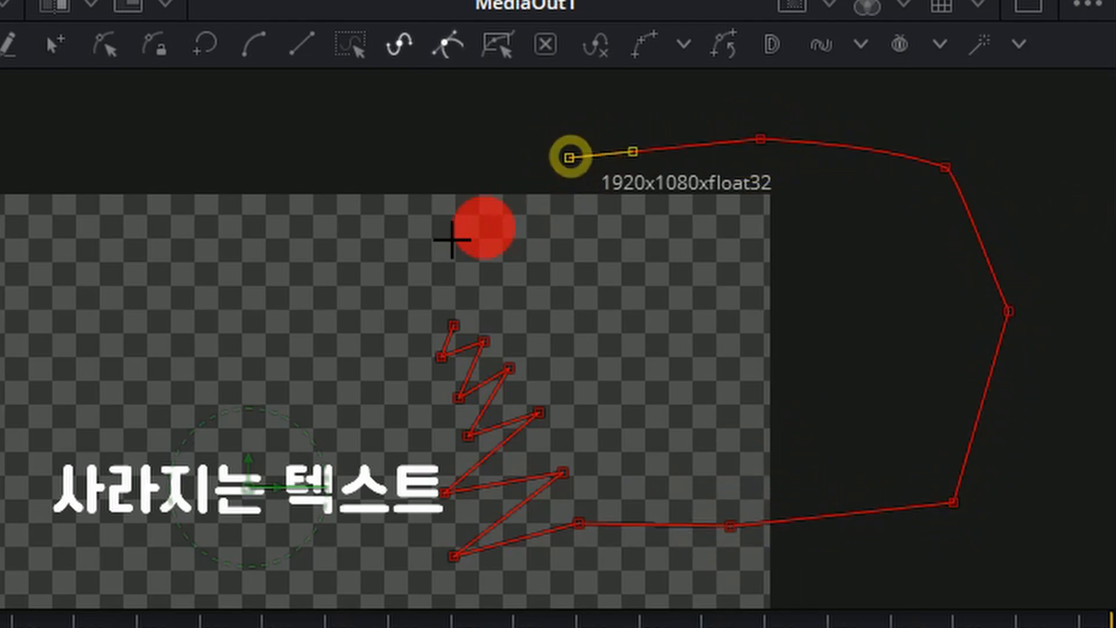
{"action": "left_click", "coordinate": [492, 270]}
{"action": "left_click", "coordinate": [455, 324]}
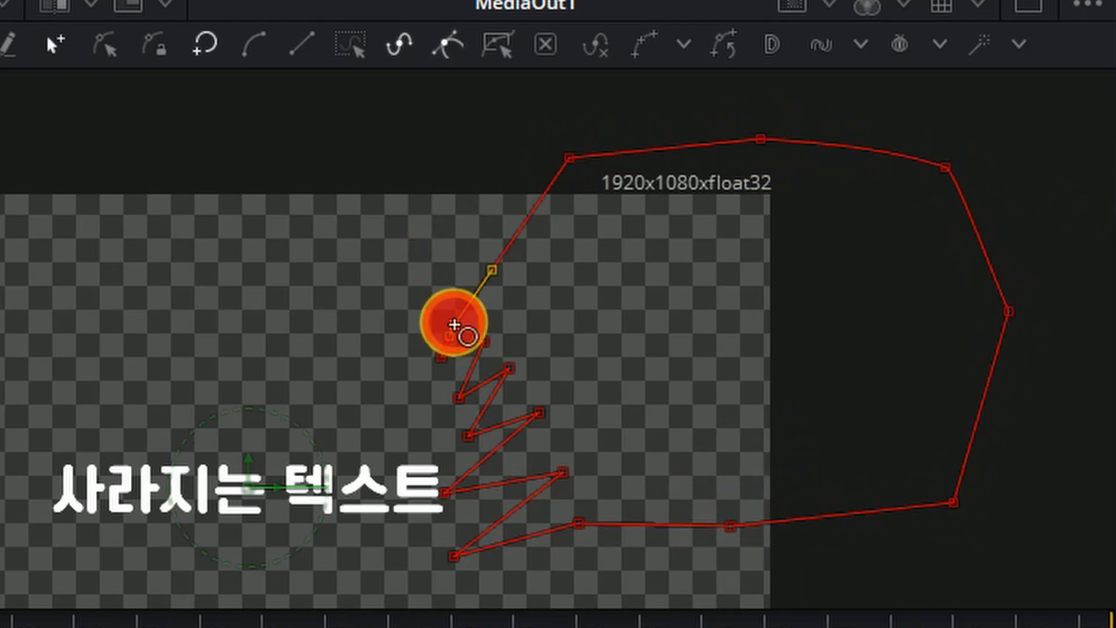
Switch the polygon to Modify Only mode and move the two lowest inner zigzag points away from the text.
{"action": "left_click", "coordinate": [112, 50]}
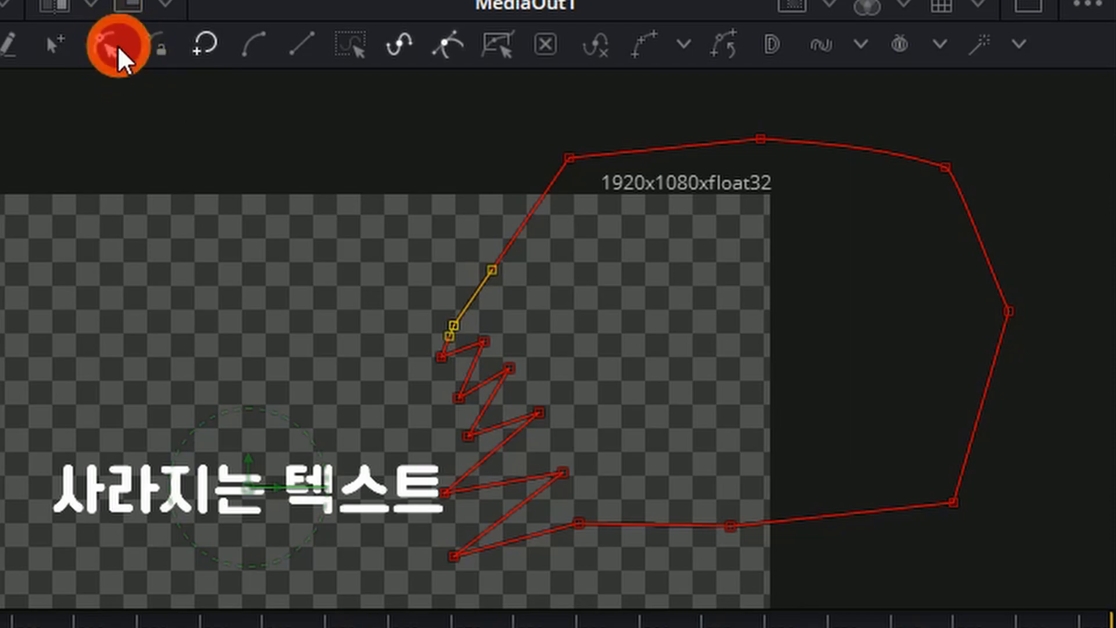
{"action": "left_click", "coordinate": [239, 363]}
{"action": "left_click", "coordinate": [355, 309]}
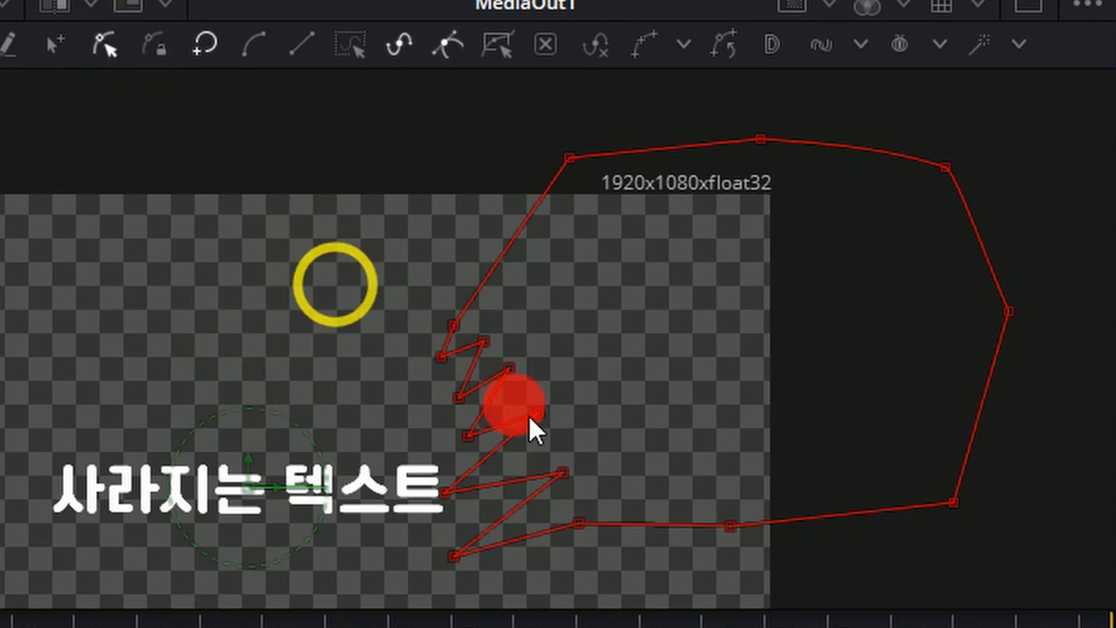
{"action": "left_click_drag", "start_coordinate": [456, 557], "coordinate": [492, 534]}
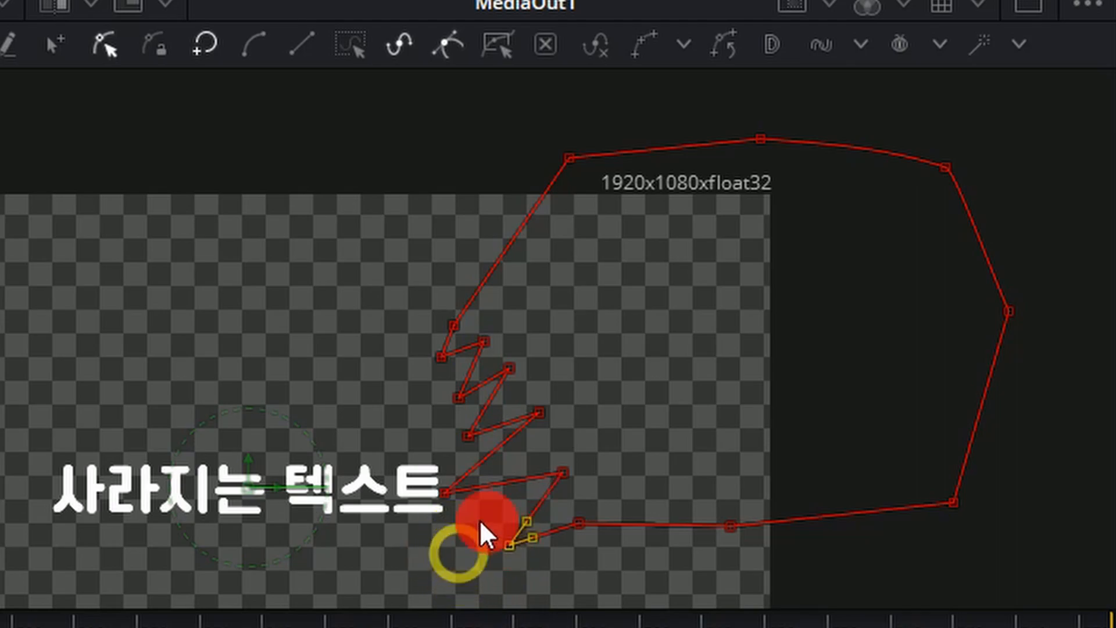
{"action": "left_click_drag", "start_coordinate": [446, 497], "coordinate": [496, 482]}
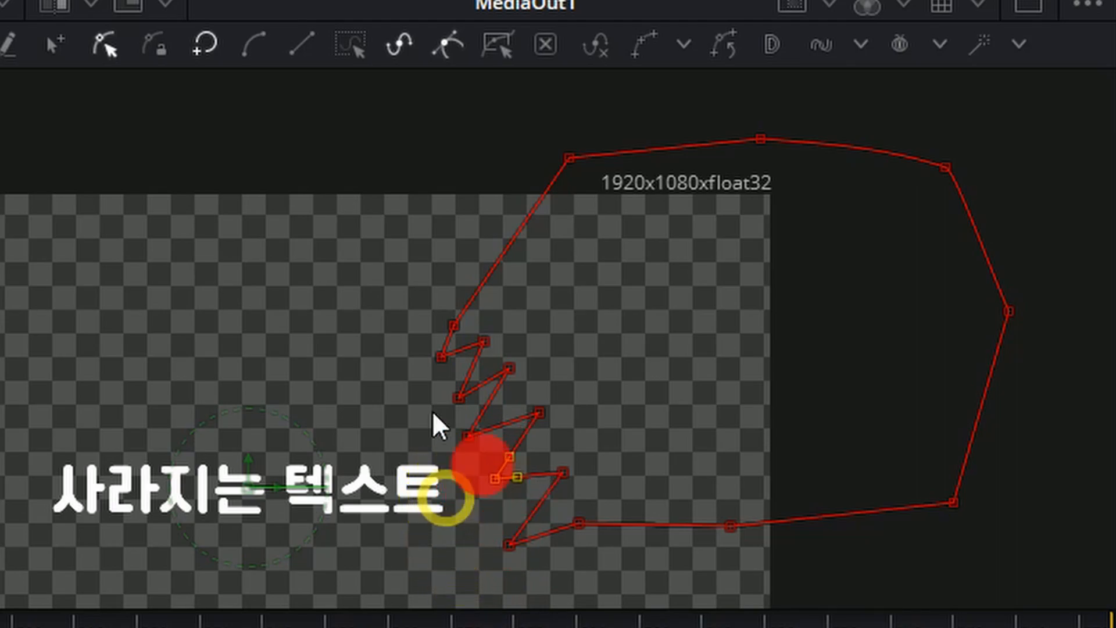
Lock the polygon outline with the Done mode, test its points, and return it to Modify Only mode.
{"action": "left_click", "coordinate": [164, 52]}
{"action": "left_click", "coordinate": [323, 259]}
{"action": "left_click", "coordinate": [507, 397]}
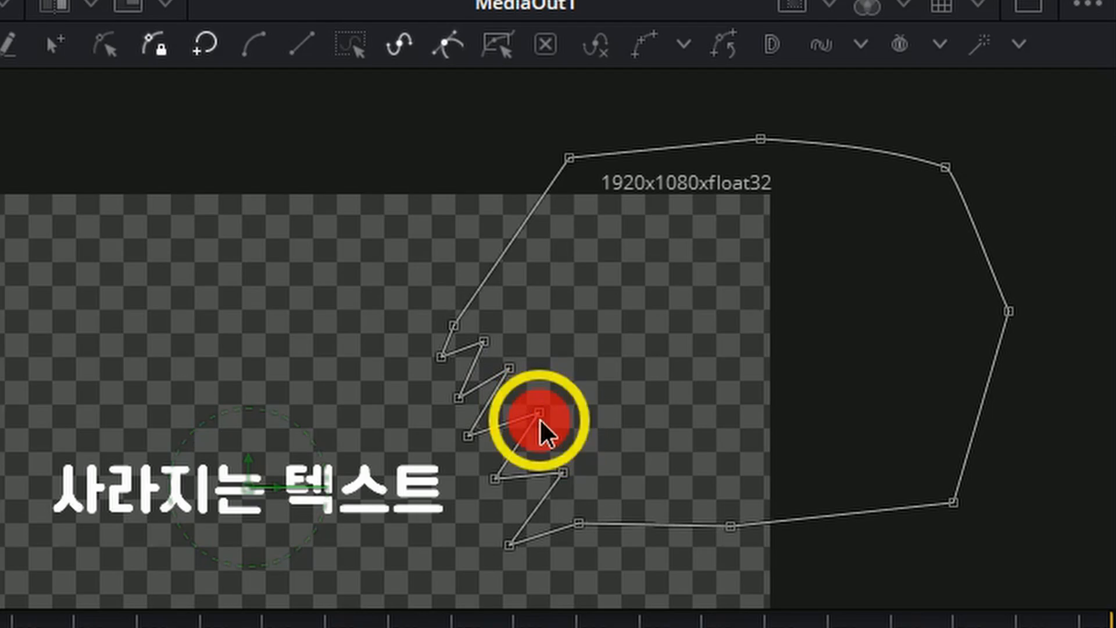
{"action": "left_click", "coordinate": [106, 42]}
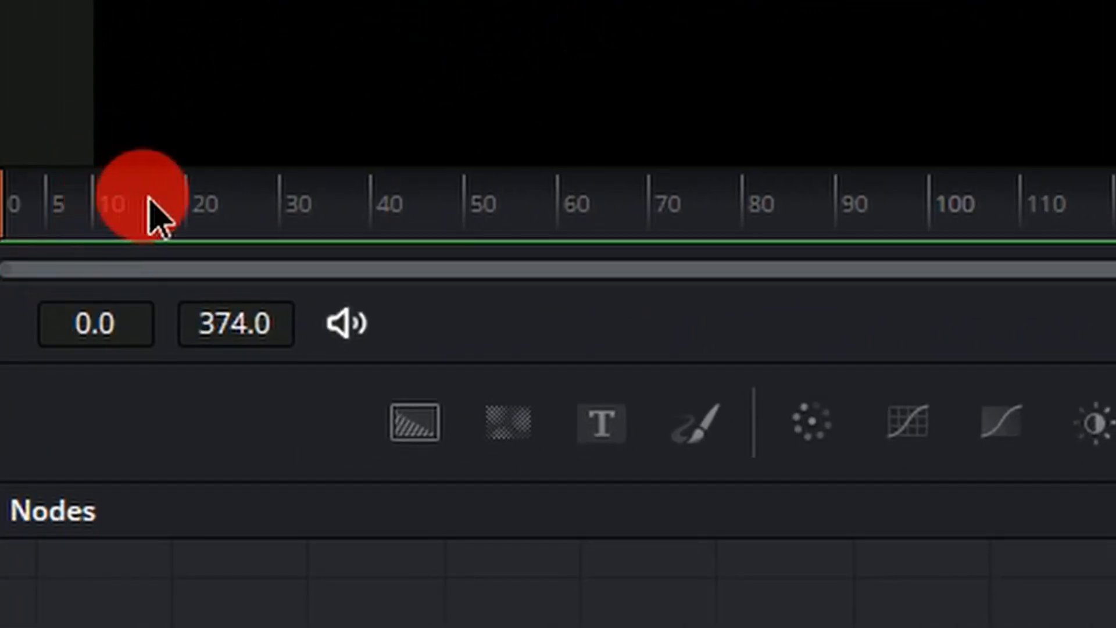
Keyframe Polygon1's Center and Size at frame 0, and move the playhead to frame 374.
{"action": "left_click_drag", "start_coordinate": [149, 198], "coordinate": [0, 250]}
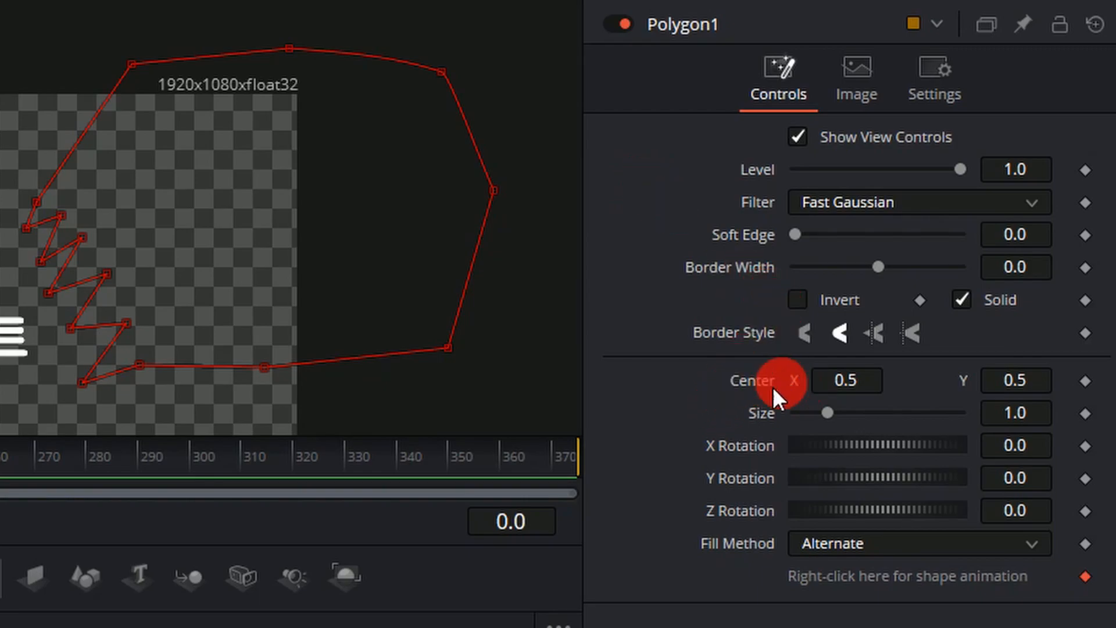
{"action": "left_click", "coordinate": [1086, 381]}
{"action": "left_click", "coordinate": [1086, 414]}
{"action": "left_click", "coordinate": [1086, 415]}
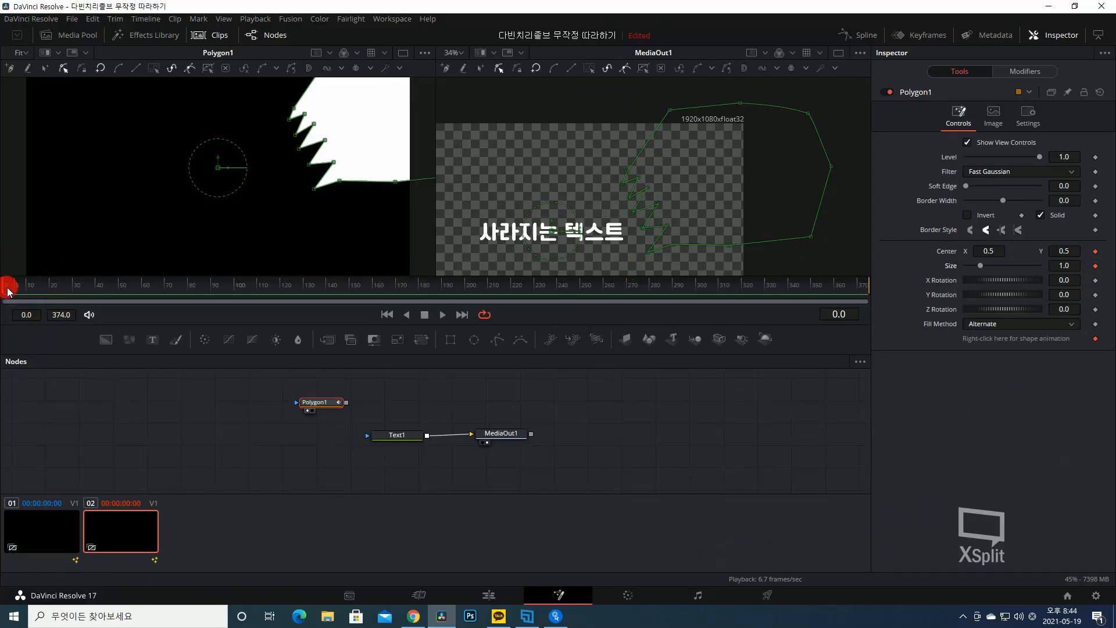
{"action": "left_click_drag", "start_coordinate": [8, 290], "coordinate": [897, 298]}
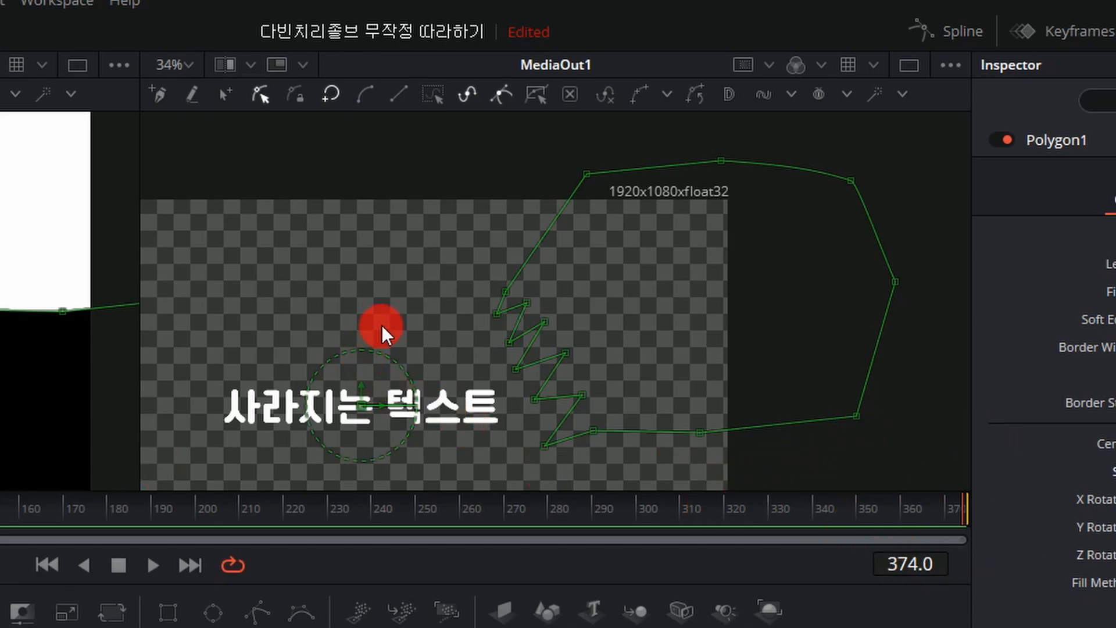
At frame 374, move the zigzag polygon points past the text's left end and play the animation.
{"action": "left_click_drag", "start_coordinate": [428, 262], "coordinate": [644, 484]}
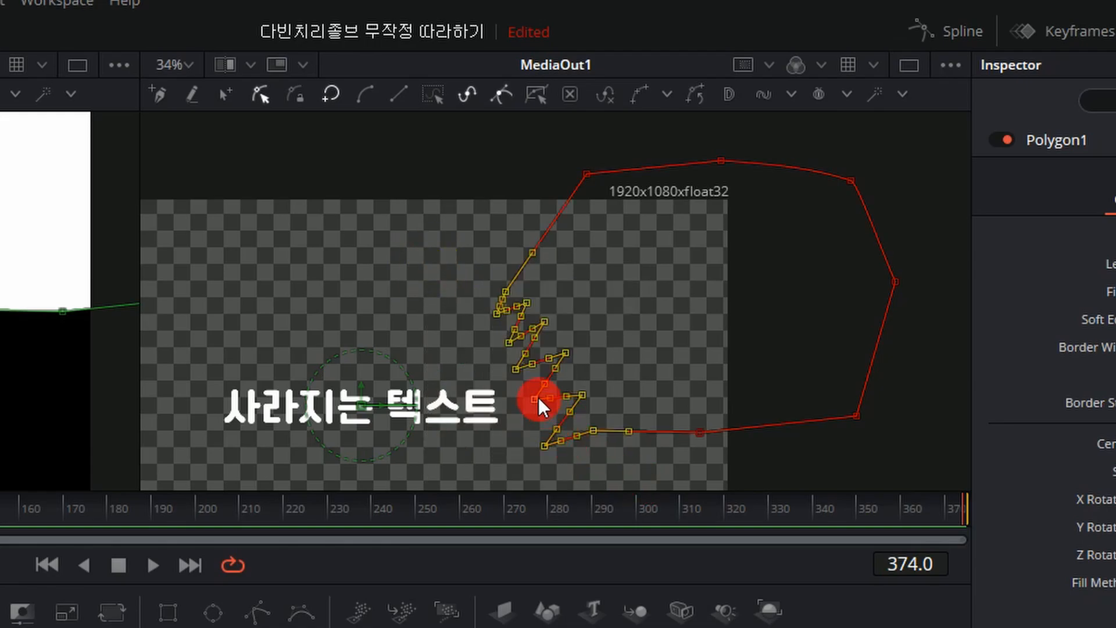
{"action": "left_click_drag", "start_coordinate": [537, 396], "coordinate": [205, 437]}
{"action": "left_click_drag", "start_coordinate": [928, 509], "coordinate": [0, 536]}
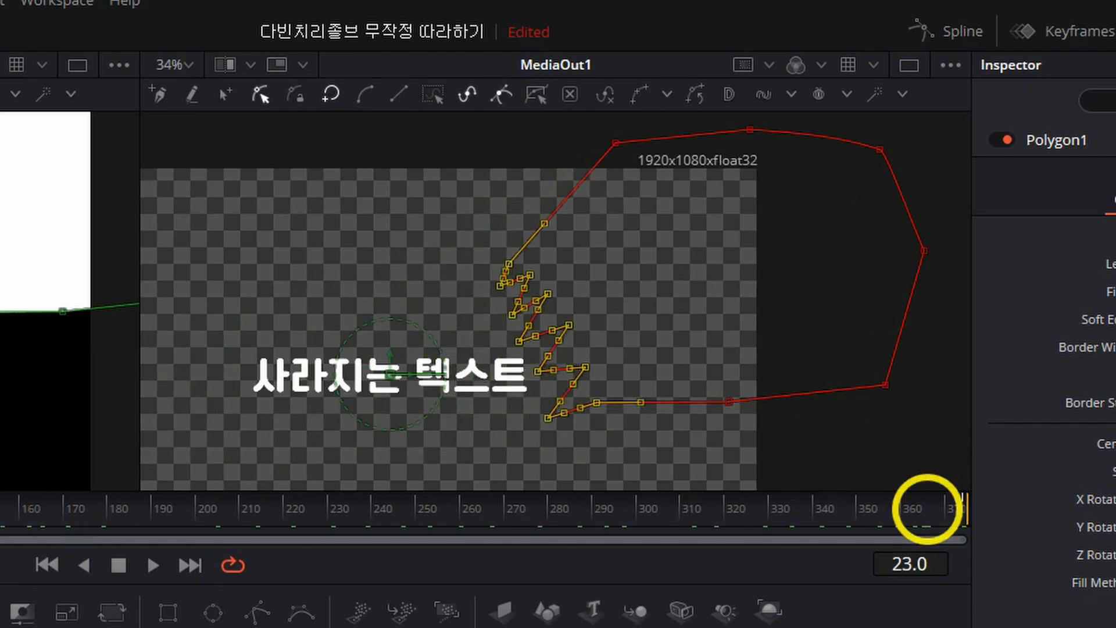
{"action": "key", "text": "space"}
Return to frame 0 and enlarge the text in the Text1 node.
{"action": "scroll", "coordinate": [528, 431], "scroll_direction": "up", "scroll_amount": 2}
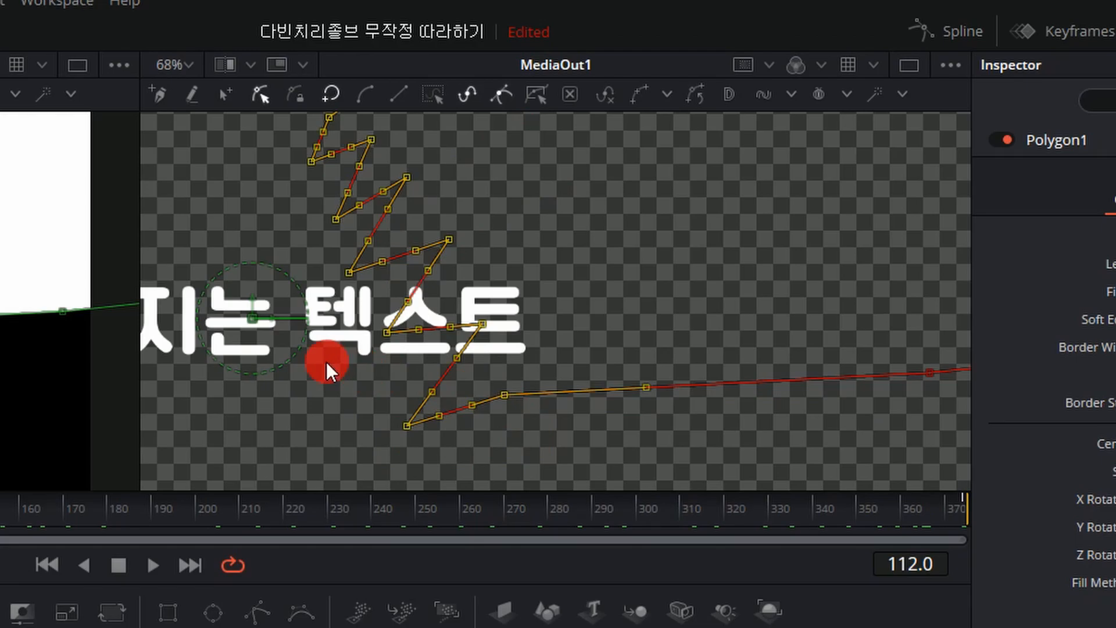
{"action": "left_click_drag", "start_coordinate": [327, 362], "coordinate": [390, 386]}
{"action": "left_click_drag", "start_coordinate": [141, 335], "coordinate": [140, 335]}
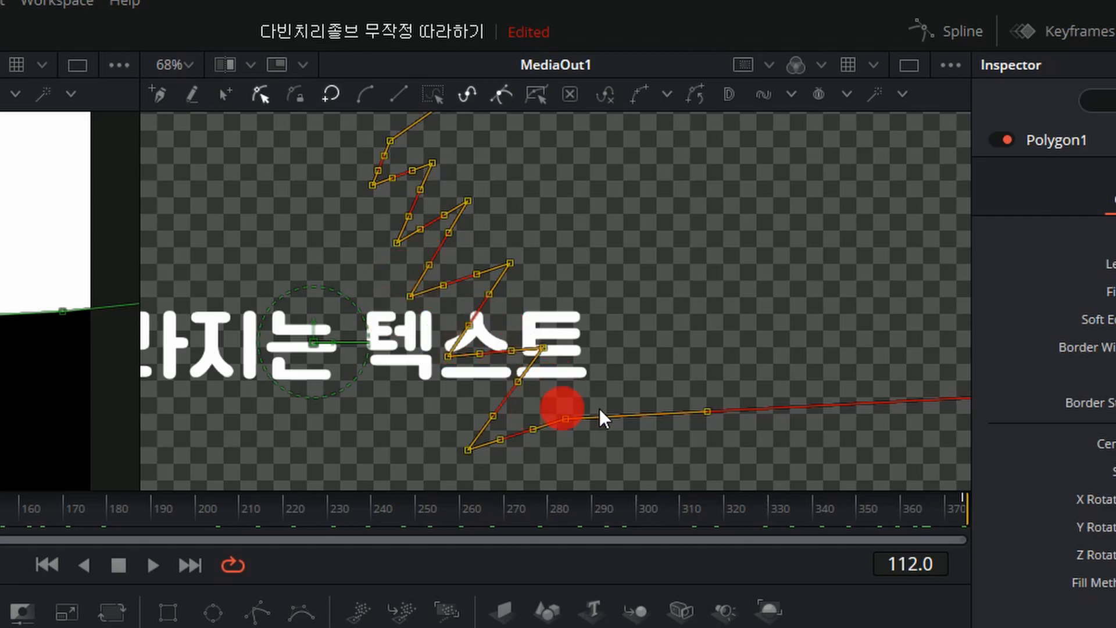
{"action": "left_click_drag", "start_coordinate": [0, 521], "coordinate": [0, 521]}
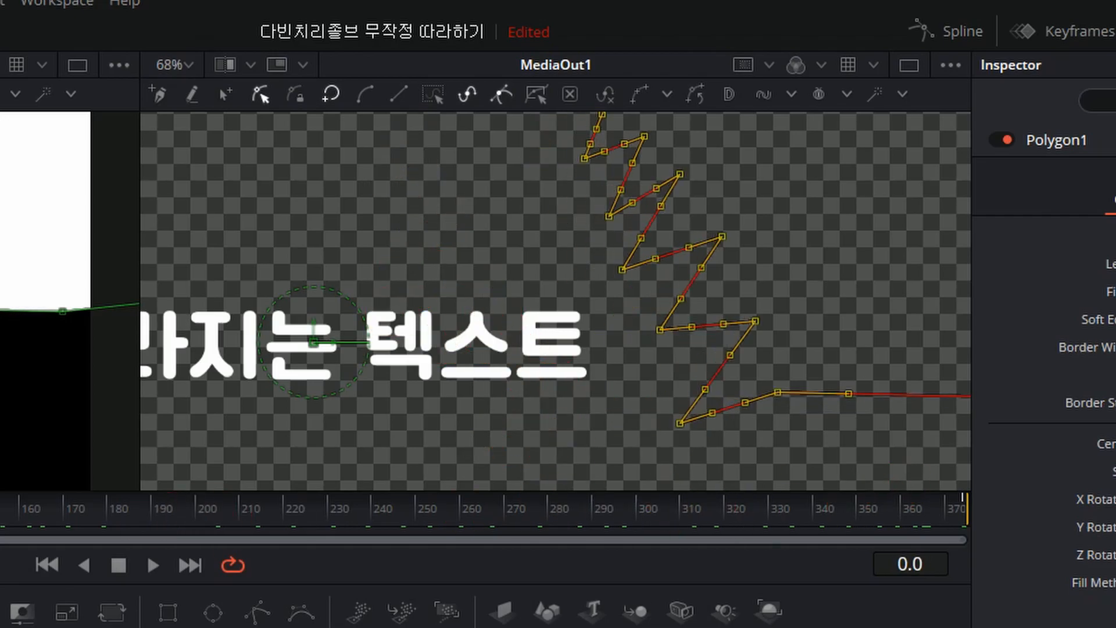
{"action": "left_click", "coordinate": [174, 627]}
{"action": "left_click_drag", "start_coordinate": [1115, 581], "coordinate": [1000, 582]}
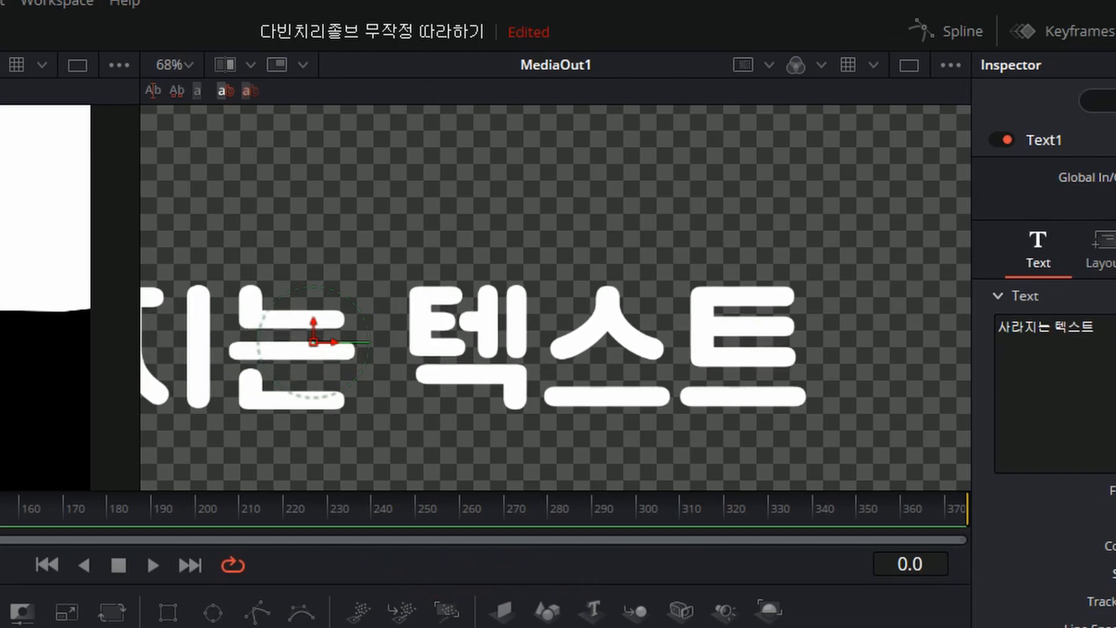
At frame 0, shift Polygon1's Center to X 0.672, Y 0.608, moving the zigzag edge to the right of the enlarged text.
{"action": "left_click", "coordinate": [372, 627]}
{"action": "scroll", "coordinate": [466, 279], "scroll_direction": "down", "scroll_amount": 3}
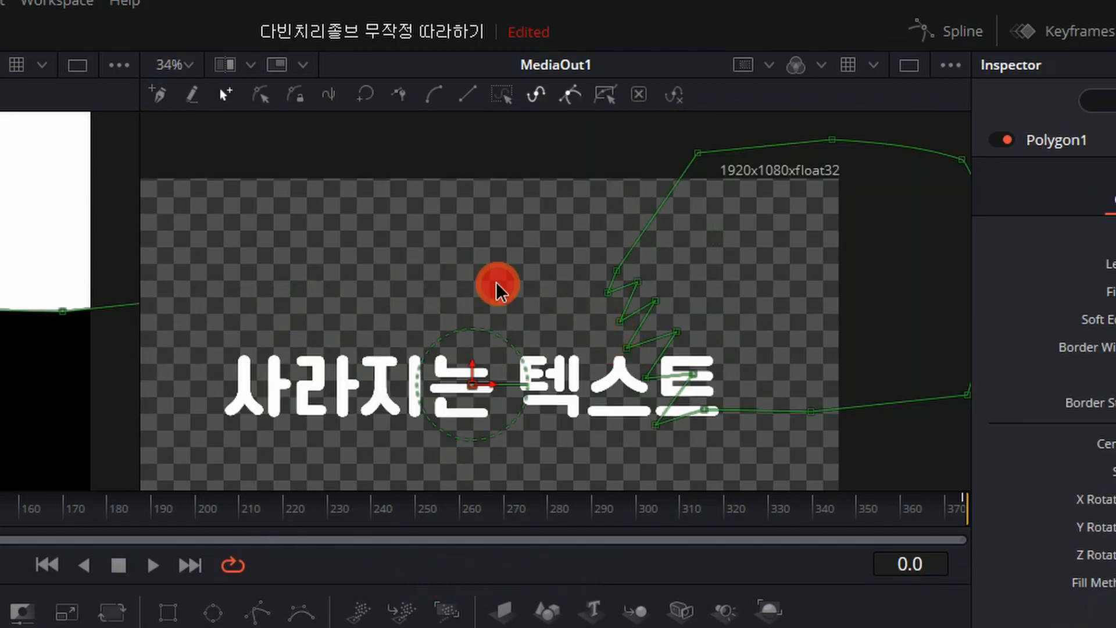
{"action": "left_click_drag", "start_coordinate": [497, 283], "coordinate": [417, 243]}
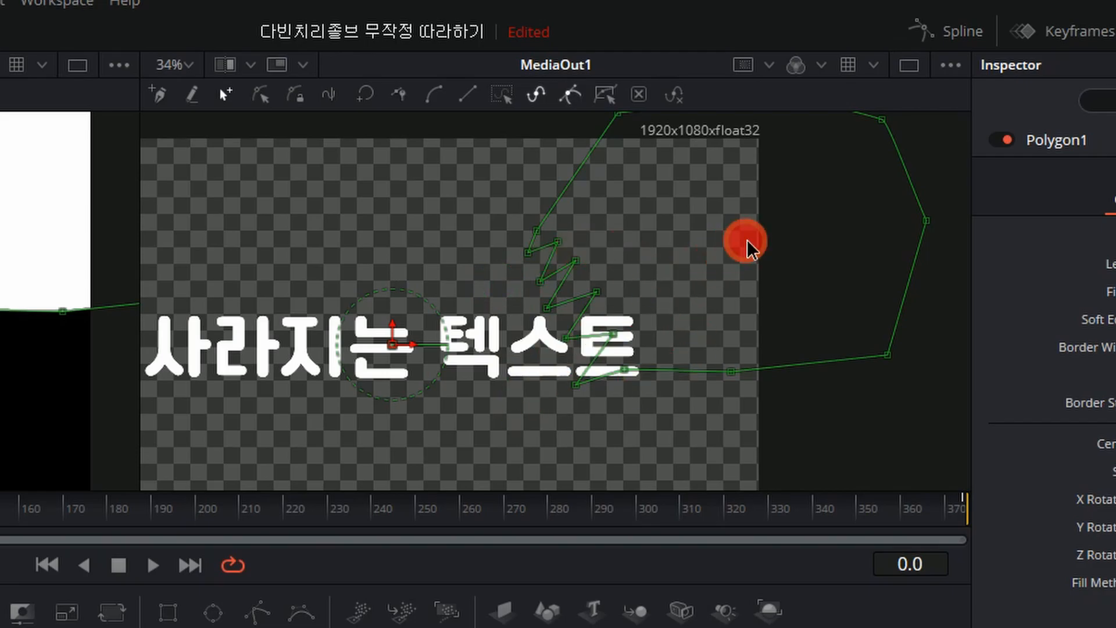
{"action": "left_click_drag", "start_coordinate": [748, 241], "coordinate": [738, 257]}
{"action": "left_click_drag", "start_coordinate": [419, 142], "coordinate": [937, 461]}
{"action": "left_click_drag", "start_coordinate": [1115, 444], "coordinate": [409, 419]}
At frame 374, select Polygon1's zigzag points and move them past the enlarged text's left end.
{"action": "left_click_drag", "start_coordinate": [0, 509], "coordinate": [1057, 530]}
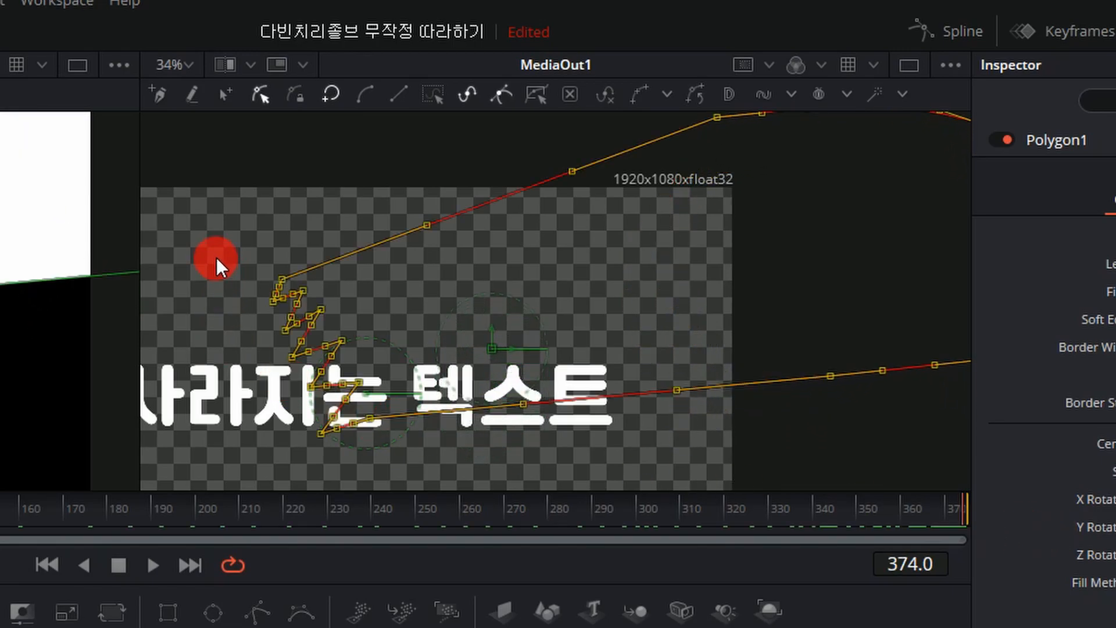
{"action": "left_click", "coordinate": [216, 252]}
{"action": "left_click_drag", "start_coordinate": [216, 253], "coordinate": [482, 437]}
{"action": "left_click_drag", "start_coordinate": [432, 374], "coordinate": [195, 460]}
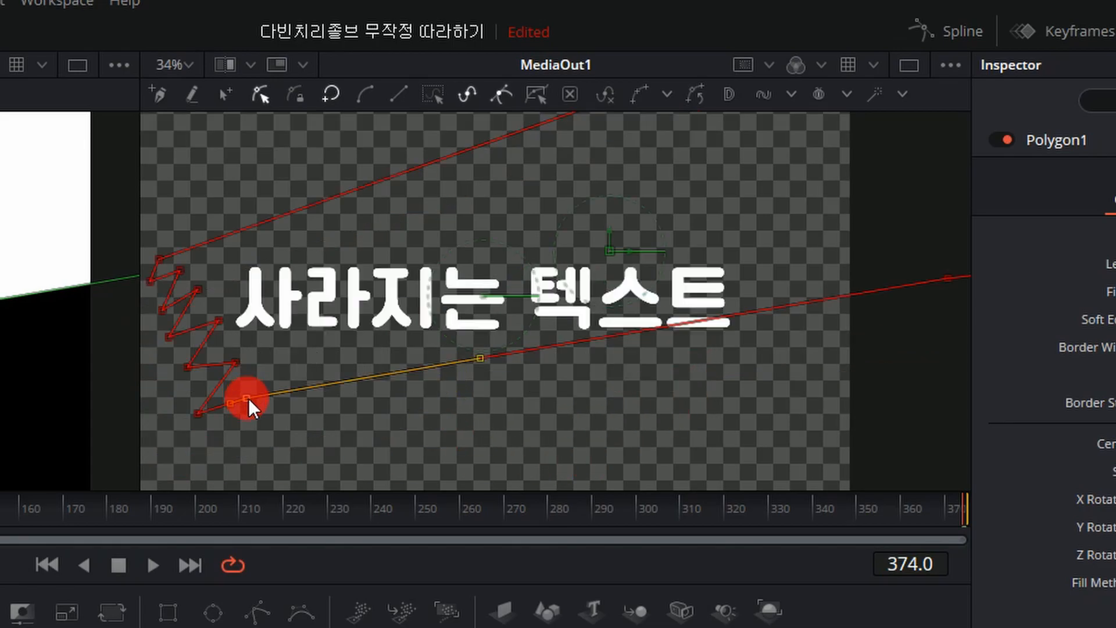
Move the outline point beside the lowest zigzag tip further down and right, away from the text.
{"action": "left_click_drag", "start_coordinate": [249, 398], "coordinate": [289, 457]}
{"action": "left_click_drag", "start_coordinate": [583, 500], "coordinate": [980, 574]}
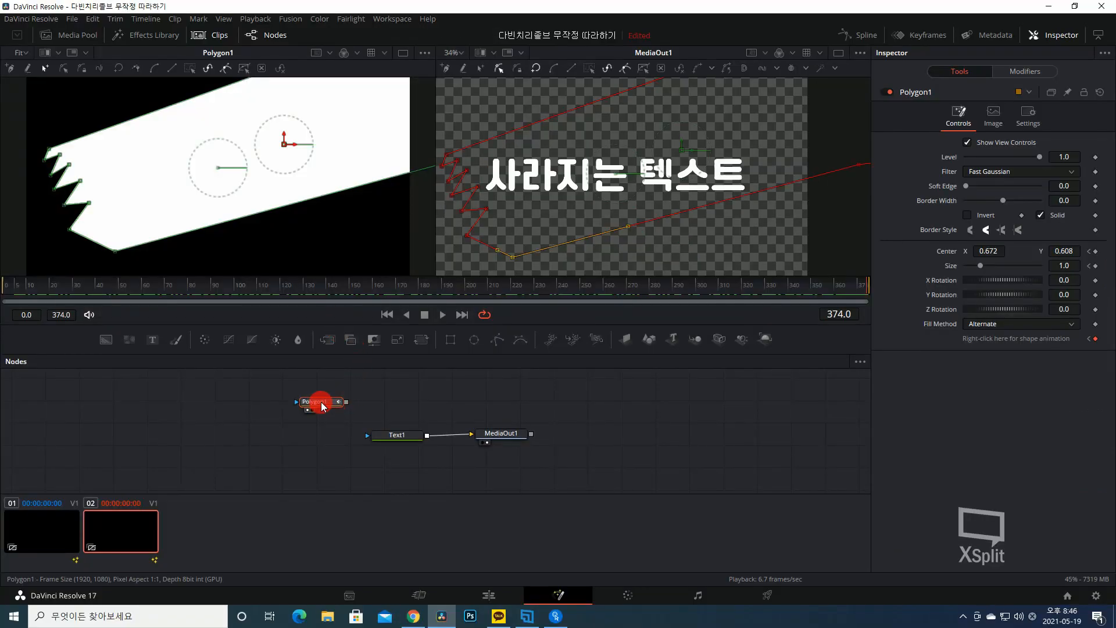
{"action": "left_click_drag", "start_coordinate": [323, 406], "coordinate": [381, 439]}
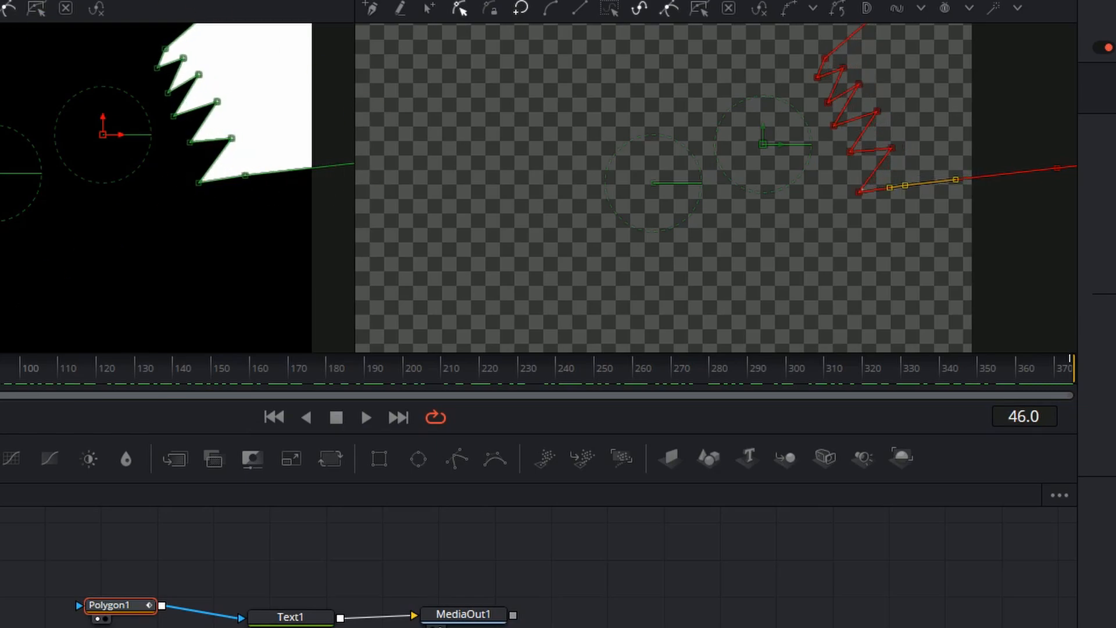
Scrub through the animation up to frame 374 to check how the zigzag mask passes over the text.
{"action": "left_click_drag", "start_coordinate": [1, 374], "coordinate": [493, 415]}
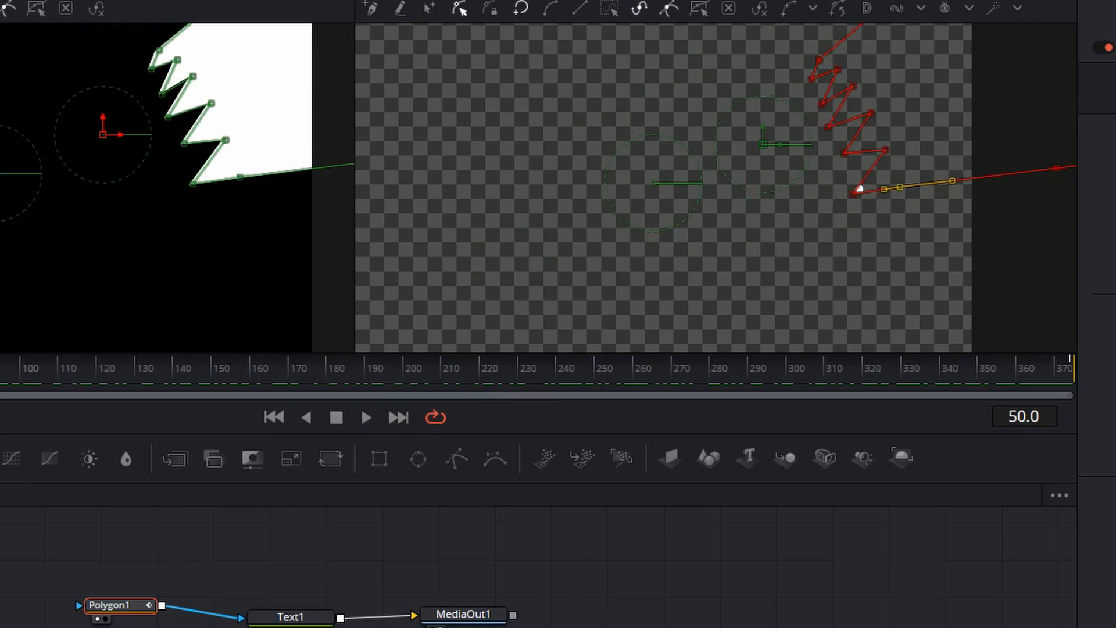
{"action": "left_click_drag", "start_coordinate": [2, 374], "coordinate": [196, 395]}
{"action": "left_click", "coordinate": [643, 126]}
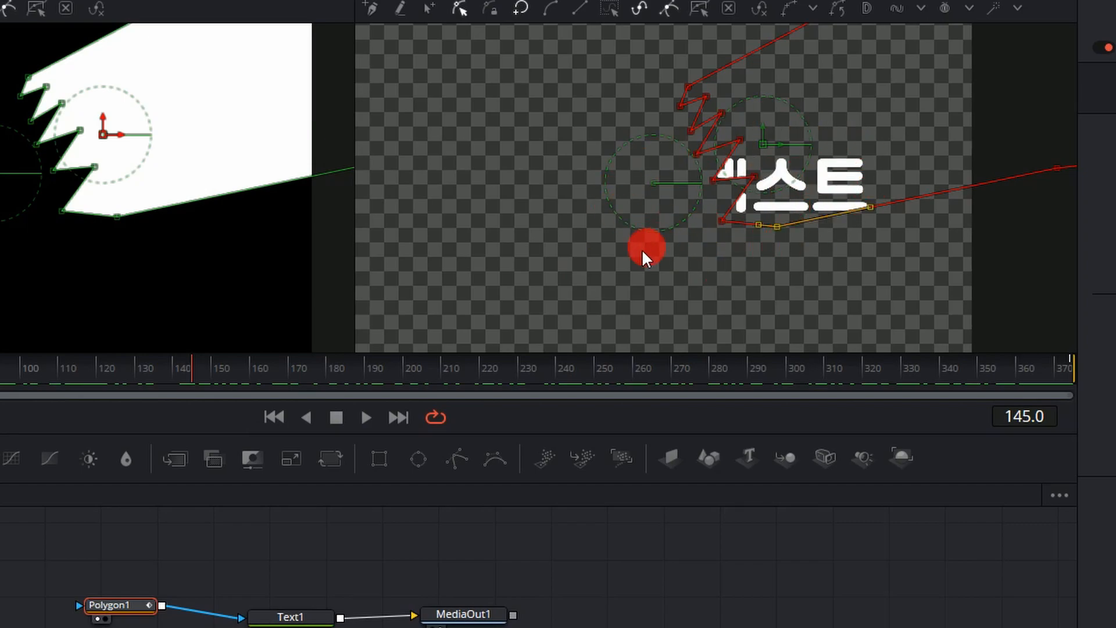
{"action": "left_click_drag", "start_coordinate": [196, 373], "coordinate": [1080, 355]}
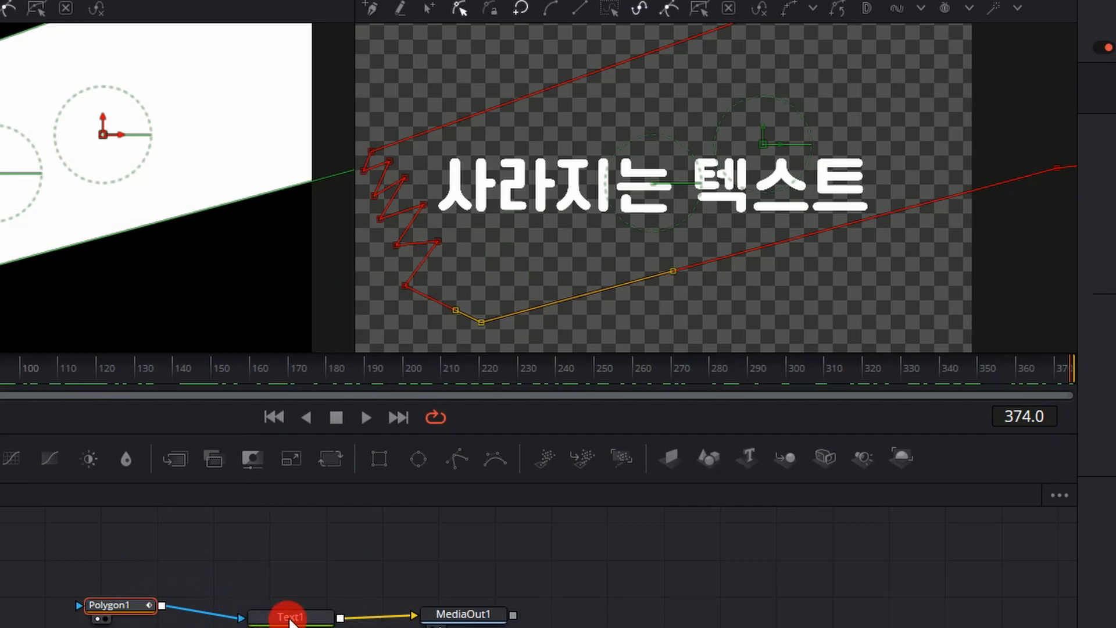
{"action": "left_click_drag", "start_coordinate": [426, 372], "coordinate": [934, 401]}
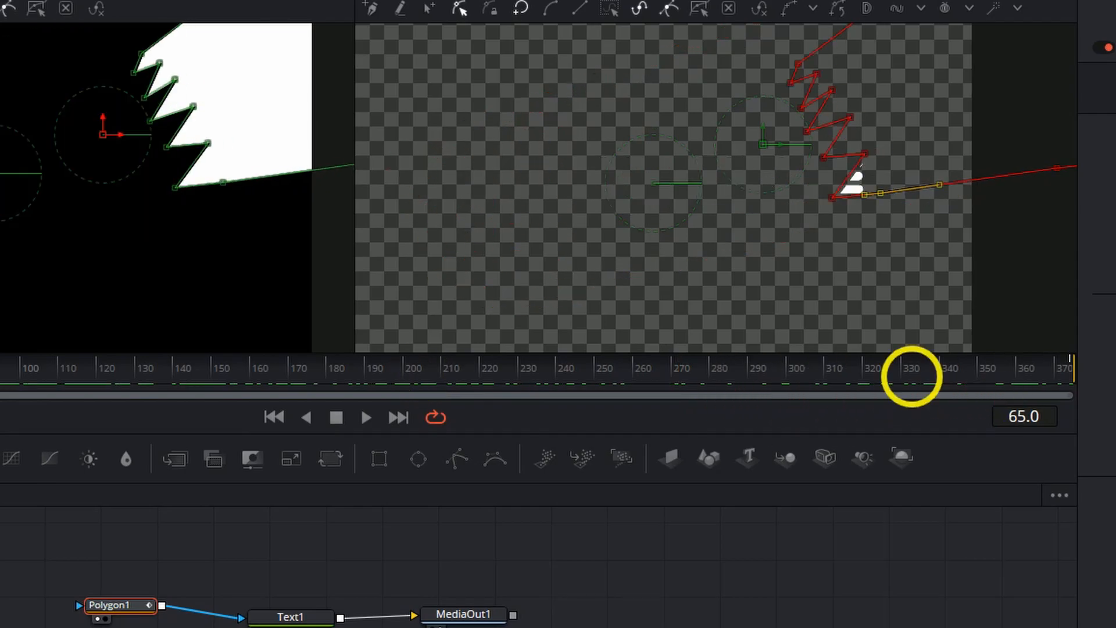
{"action": "left_click_drag", "start_coordinate": [0, 390], "coordinate": [1053, 373]}
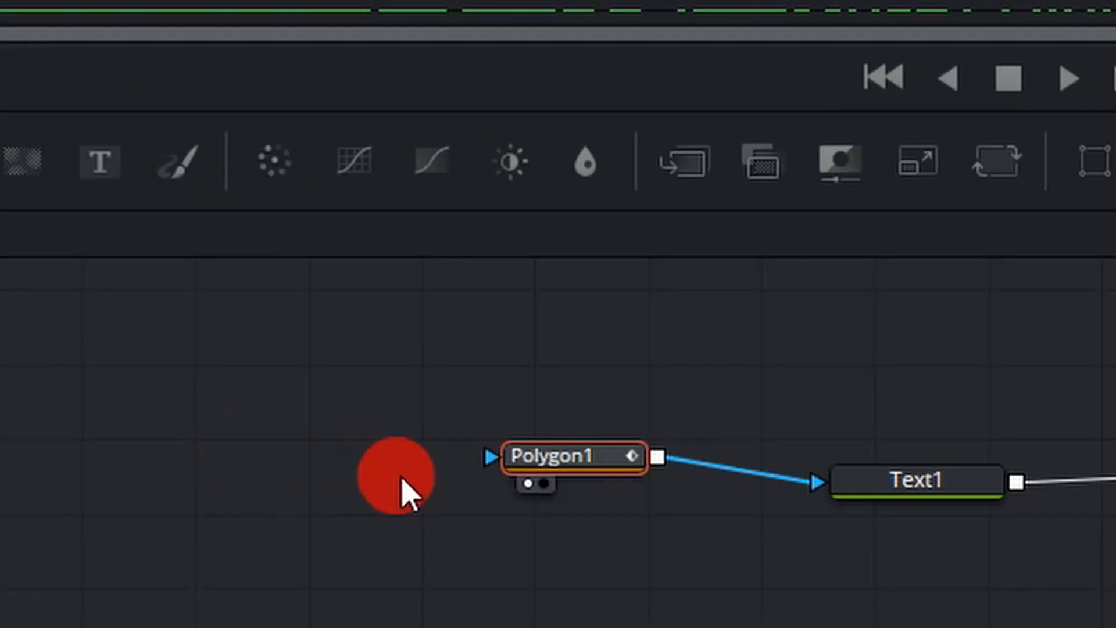
Move the Polygon1 node away from Text1, copy it, and paste it as an instance placed below the original.
{"action": "left_click_drag", "start_coordinate": [561, 465], "coordinate": [420, 461]}
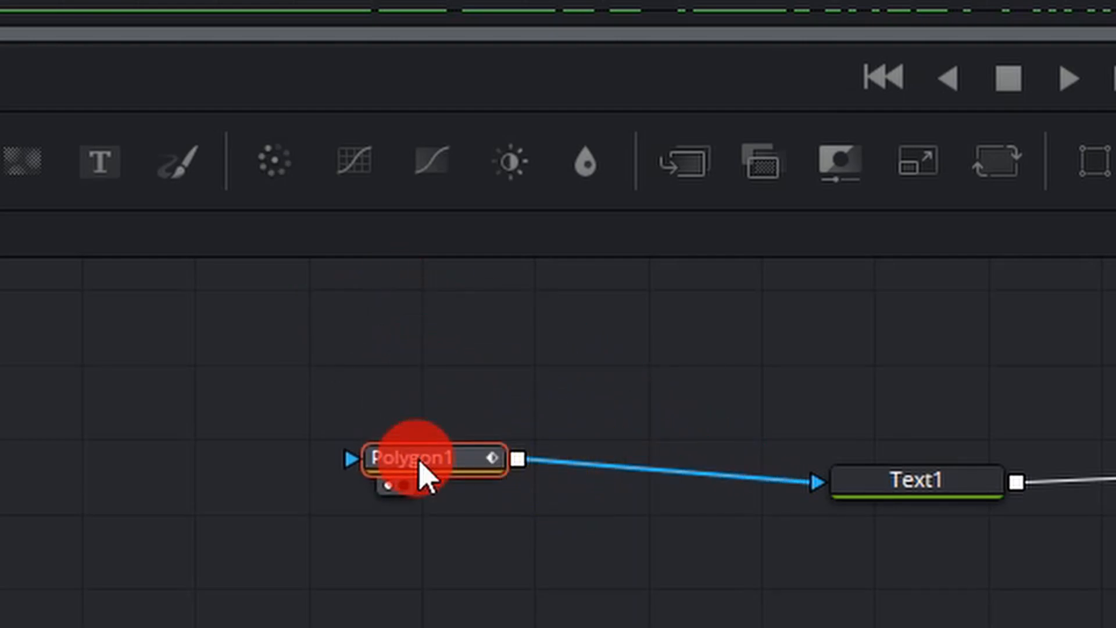
{"action": "right_click", "coordinate": [423, 472]}
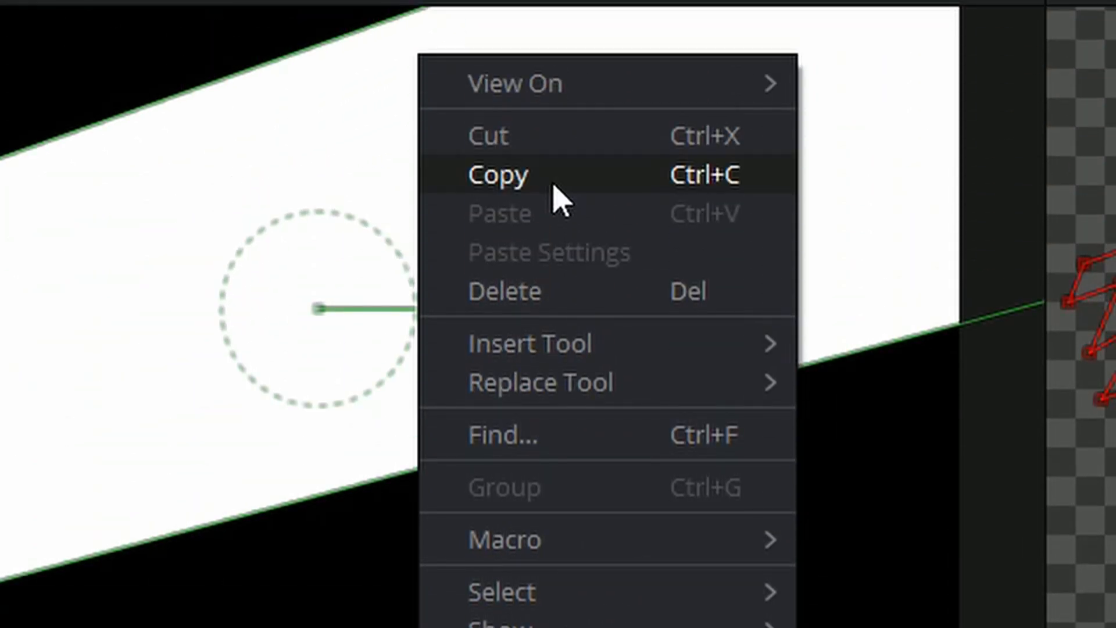
{"action": "left_click", "coordinate": [555, 187]}
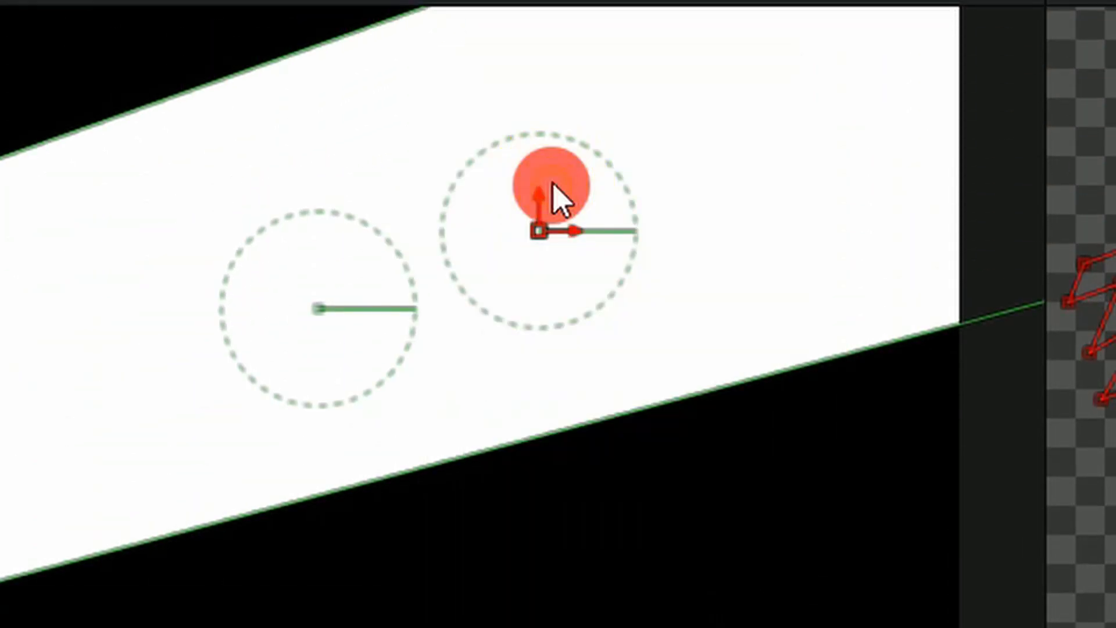
{"action": "right_click", "coordinate": [660, 391]}
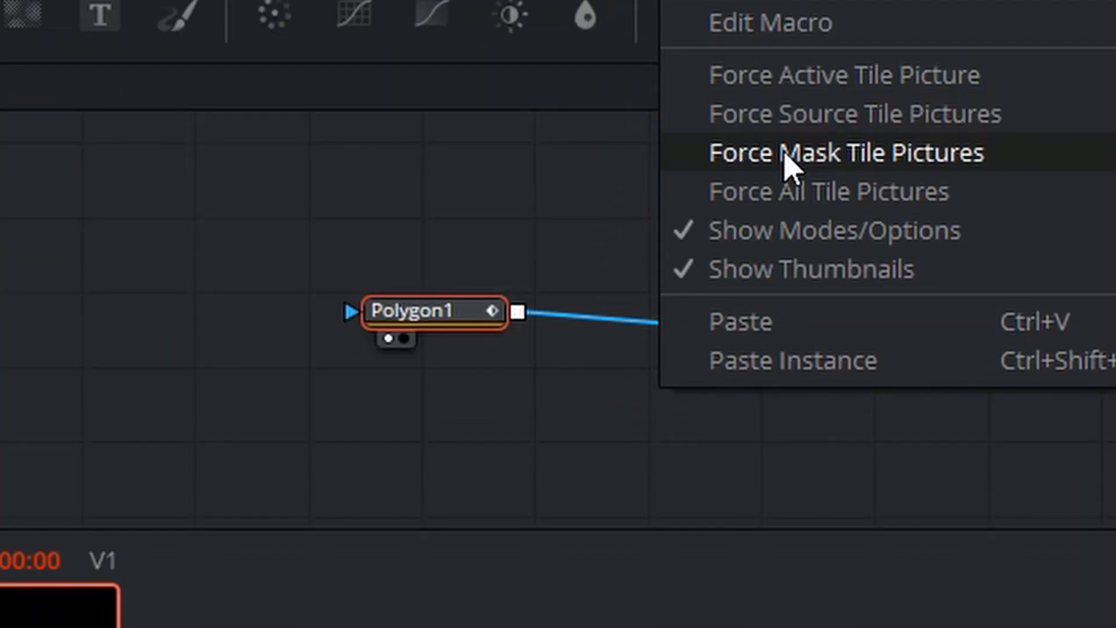
{"action": "left_click", "coordinate": [756, 362]}
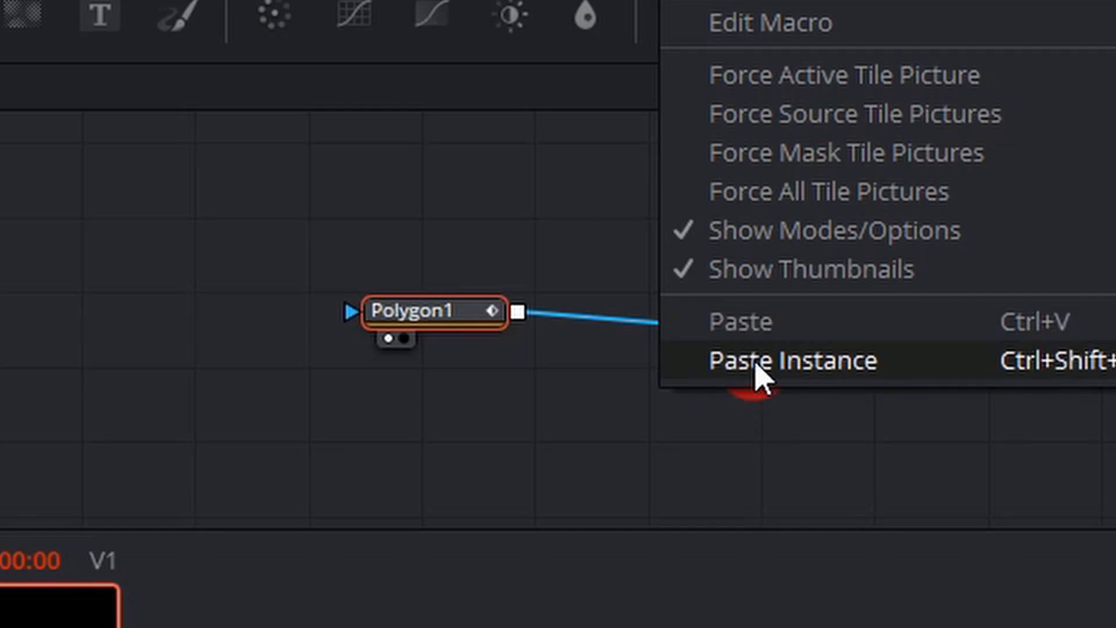
{"action": "left_click_drag", "start_coordinate": [666, 393], "coordinate": [561, 416]}
{"action": "left_click_drag", "start_coordinate": [473, 425], "coordinate": [435, 511]}
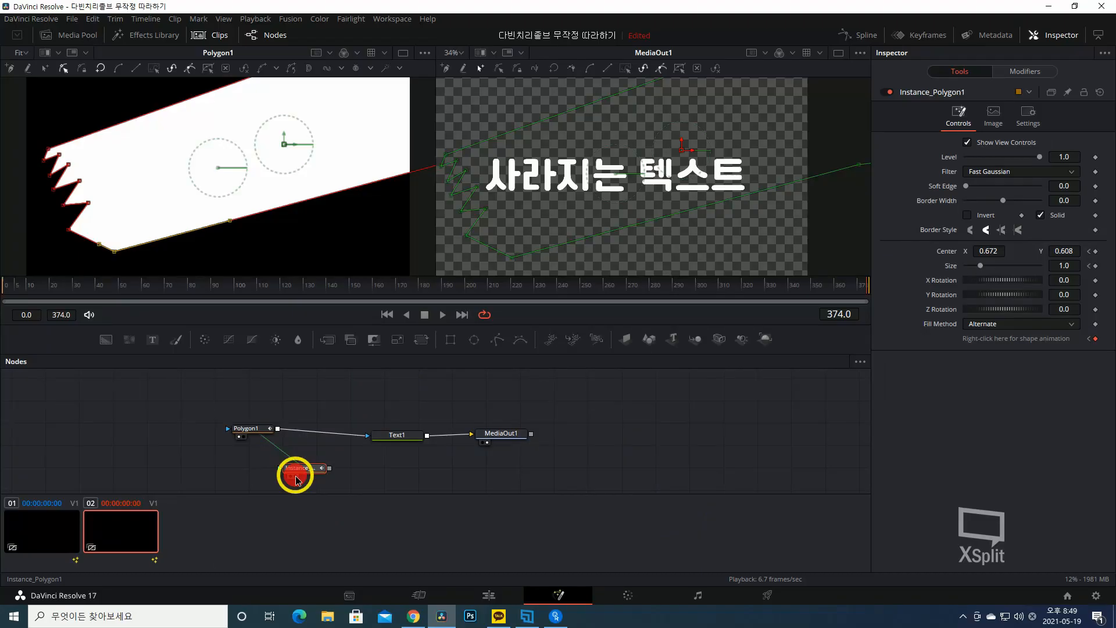
Show Instance_Polygon1 in the second viewer, test its link to Polygon1 by moving its lowest outline point, and undo the move.
{"action": "left_click", "coordinate": [296, 478]}
{"action": "left_click", "coordinate": [256, 429]}
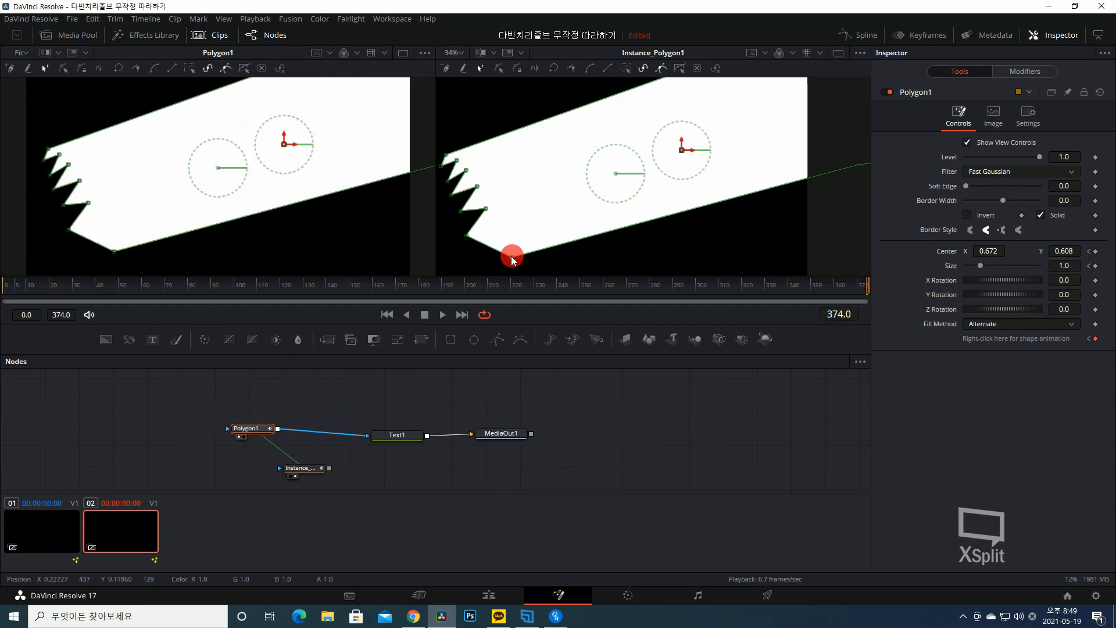
{"action": "left_click_drag", "start_coordinate": [512, 259], "coordinate": [525, 221]}
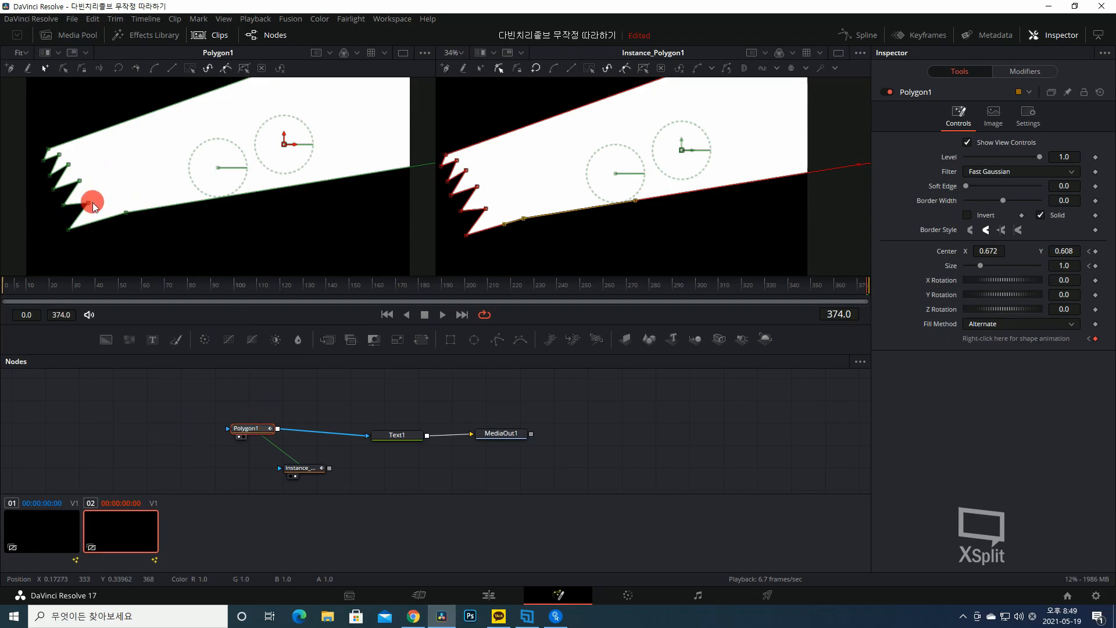
{"action": "key", "text": "ctrl+z"}
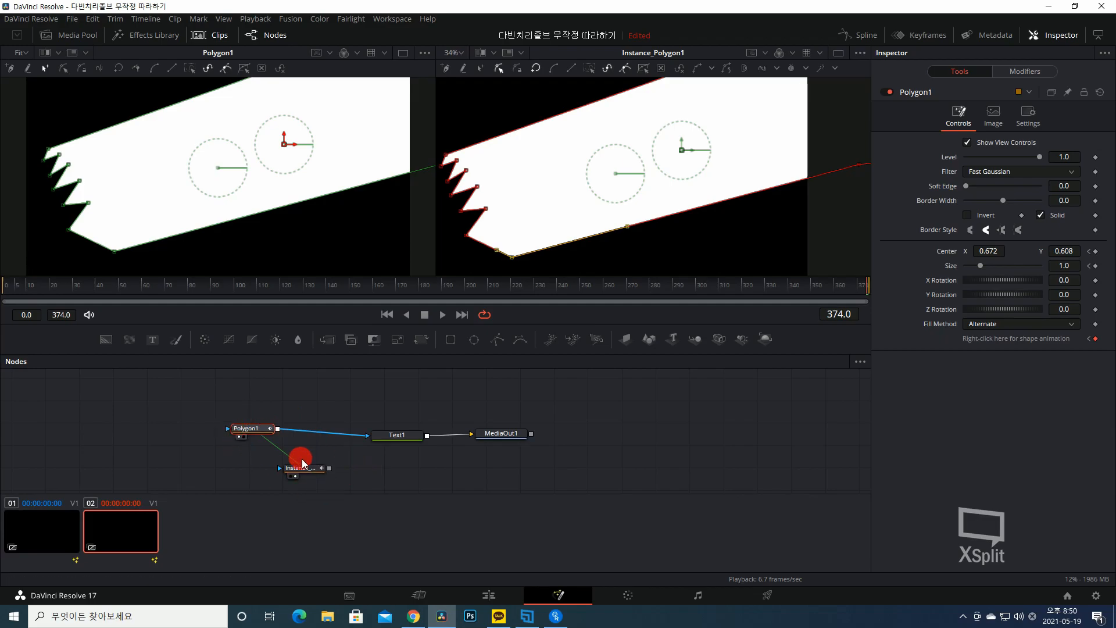
Place the Instance_Polygon1 node directly below Polygon1 and show MediaOut1 in the second viewer.
{"action": "left_click_drag", "start_coordinate": [303, 464], "coordinate": [254, 455]}
{"action": "left_click", "coordinate": [491, 433]}
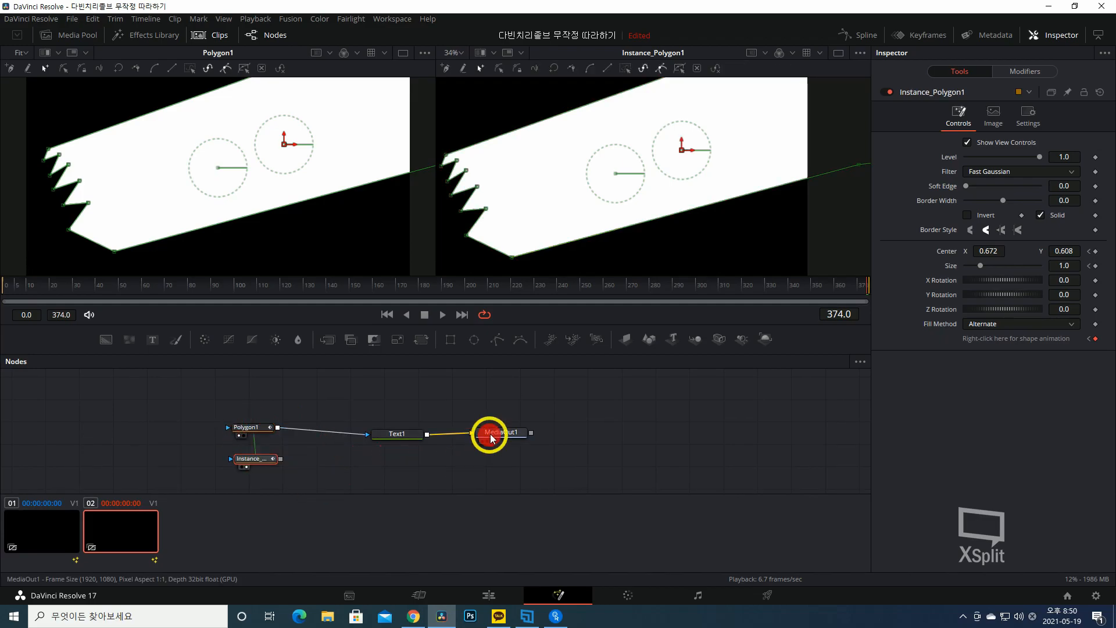
{"action": "left_click", "coordinate": [391, 429]}
{"action": "left_click", "coordinate": [344, 454]}
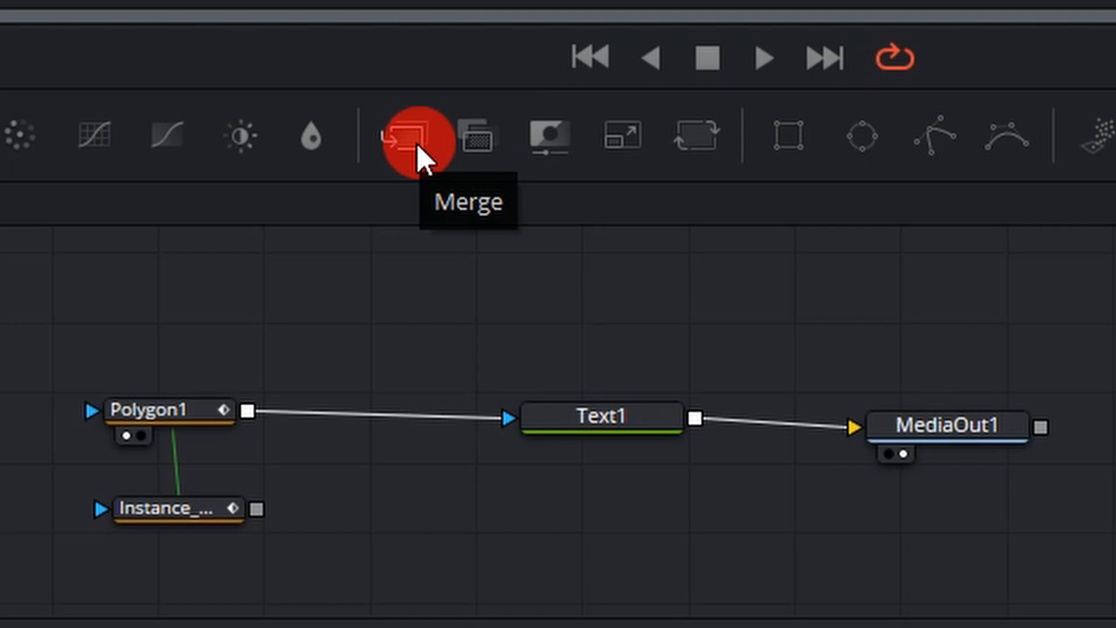
Add a Merge node, connect Instance_Polygon1 to its background input, and stack the instance above Polygon1 beside it.
{"action": "left_click", "coordinate": [417, 147]}
{"action": "mouse_move", "coordinate": [399, 292]}
{"action": "left_mouse_down"}
{"action": "mouse_move", "coordinate": [413, 490]}
{"action": "mouse_move", "coordinate": [397, 297]}
{"action": "left_mouse_up"}
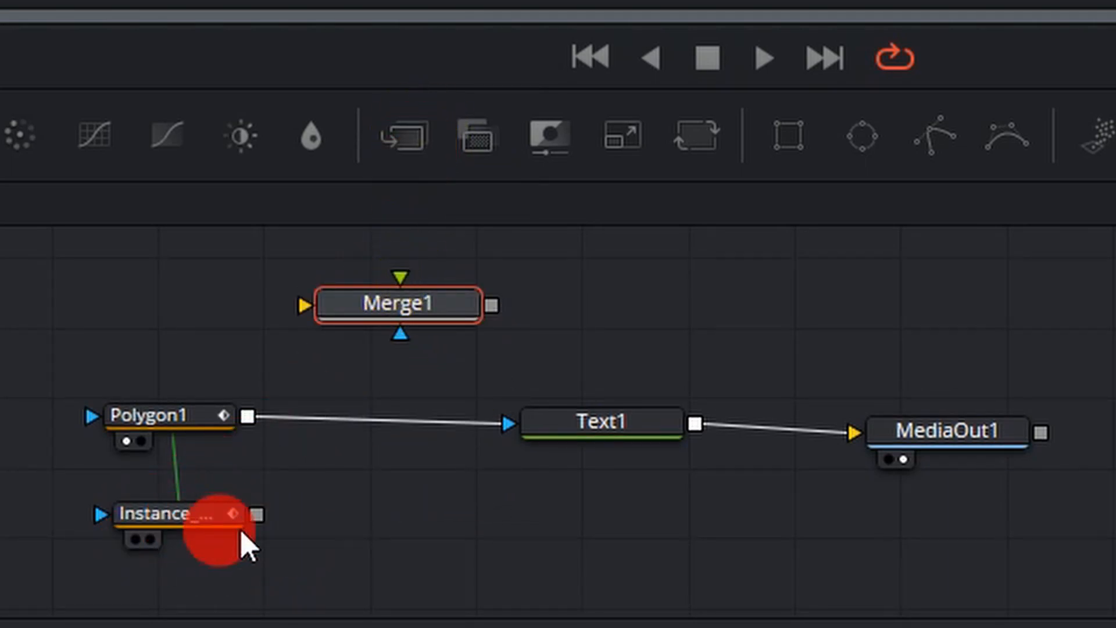
{"action": "left_click_drag", "start_coordinate": [257, 514], "coordinate": [305, 300]}
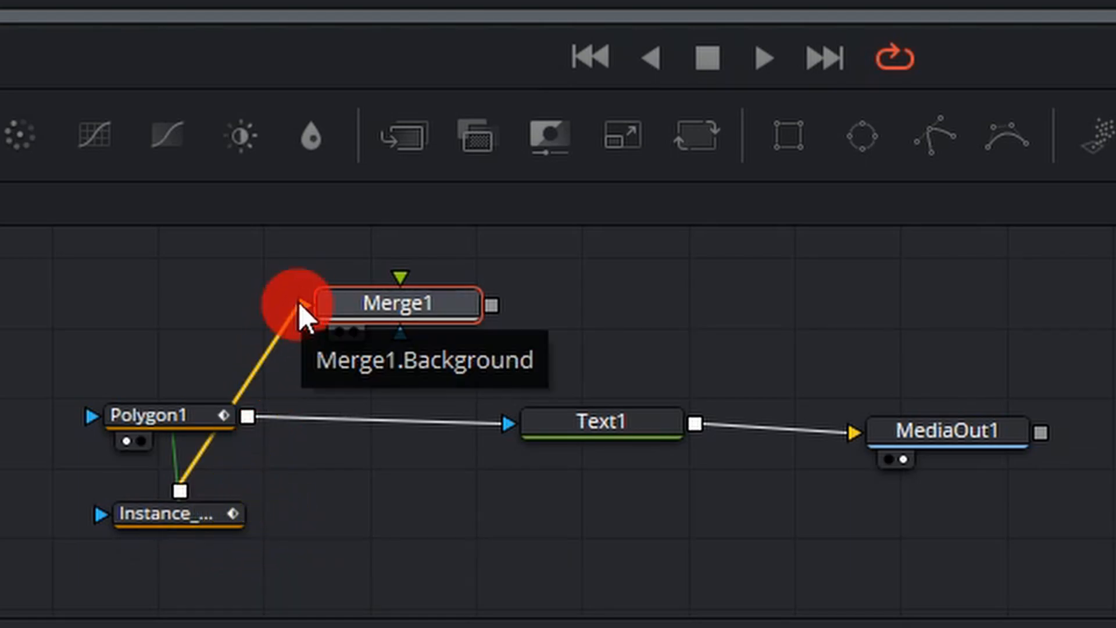
{"action": "left_click_drag", "start_coordinate": [174, 512], "coordinate": [156, 314]}
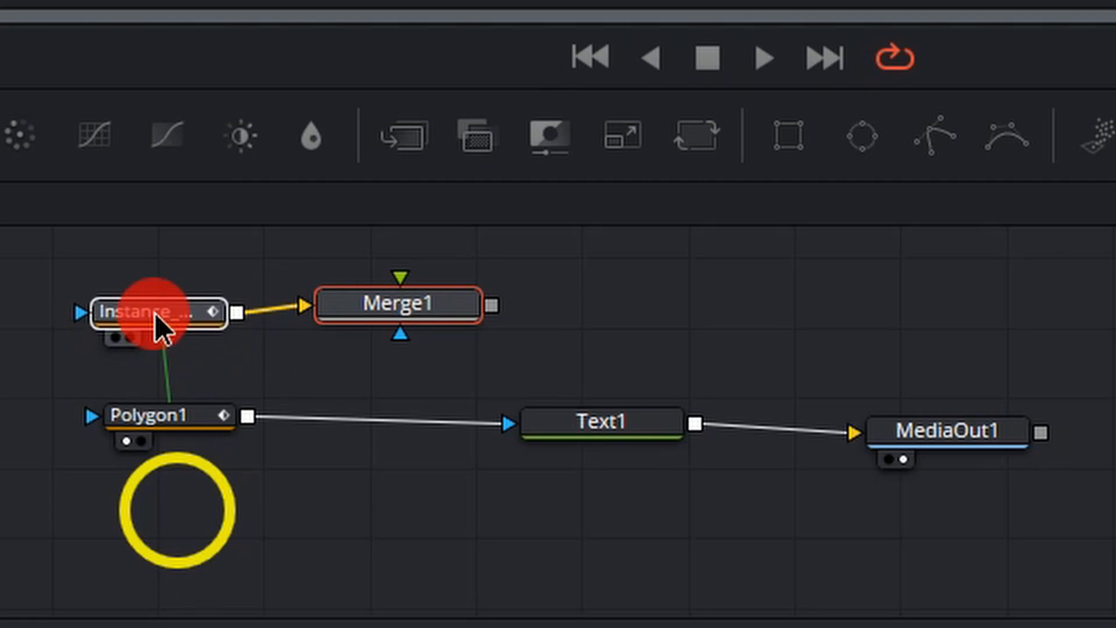
{"action": "mouse_move", "coordinate": [163, 419]}
{"action": "left_mouse_down"}
{"action": "mouse_move", "coordinate": [189, 413]}
{"action": "mouse_move", "coordinate": [175, 406]}
{"action": "left_mouse_up"}
{"action": "left_click_drag", "start_coordinate": [428, 300], "coordinate": [420, 334]}
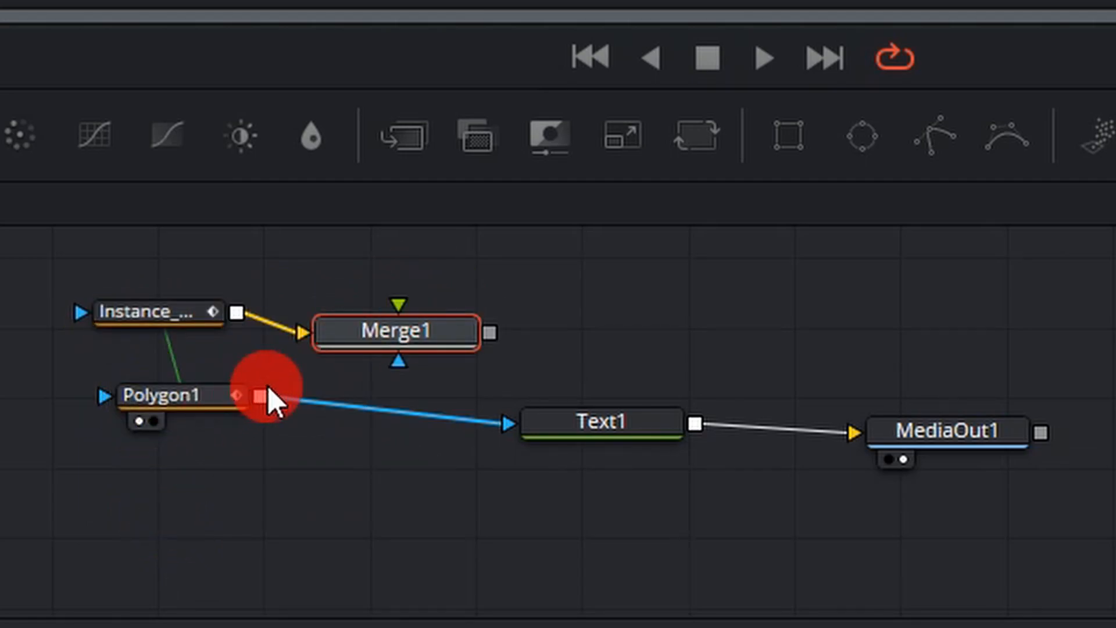
Connect Polygon1 to Merge1's foreground instead of Text1, and space the polygon, Merge1, Text1 and MediaOut1 nodes apart.
{"action": "left_click_drag", "start_coordinate": [260, 397], "coordinate": [394, 319]}
{"action": "mouse_move", "coordinate": [500, 420]}
{"action": "left_mouse_down"}
{"action": "mouse_move", "coordinate": [484, 467]}
{"action": "mouse_move", "coordinate": [244, 495]}
{"action": "mouse_move", "coordinate": [216, 424]}
{"action": "mouse_move", "coordinate": [500, 414]}
{"action": "left_mouse_up"}
{"action": "left_click_drag", "start_coordinate": [518, 501], "coordinate": [997, 352]}
{"action": "left_click_drag", "start_coordinate": [952, 427], "coordinate": [1115, 384]}
{"action": "left_click_drag", "start_coordinate": [386, 330], "coordinate": [517, 334]}
{"action": "left_click_drag", "start_coordinate": [217, 389], "coordinate": [272, 483]}
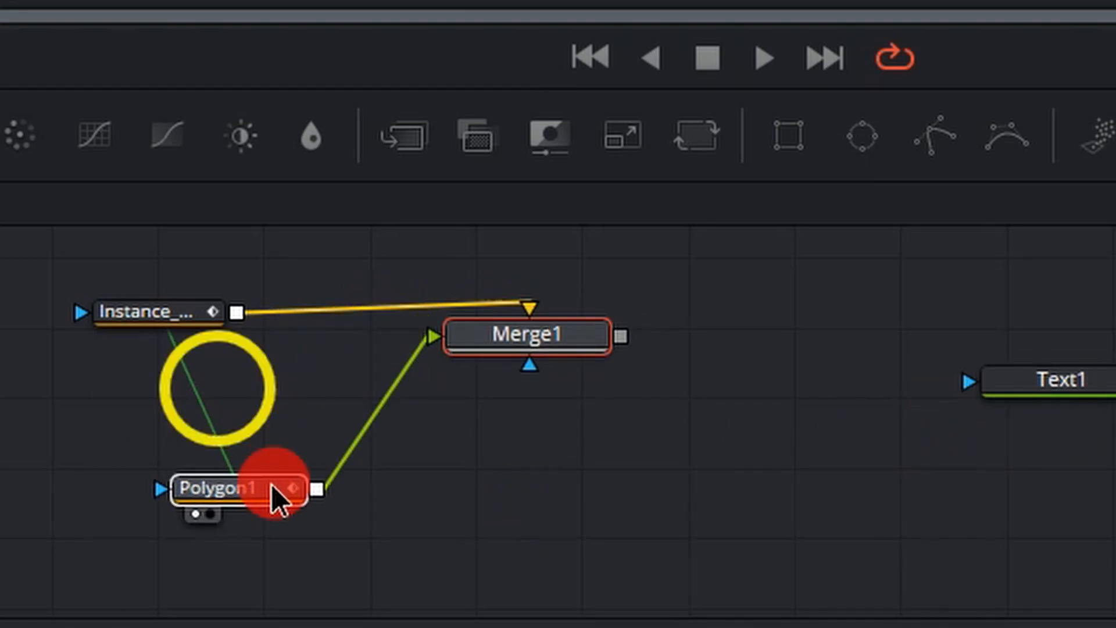
{"action": "left_click_drag", "start_coordinate": [532, 337], "coordinate": [504, 345]}
Show Merge1 in the first viewer at frame 206 and set its Operator to XOr.
{"action": "left_click", "coordinate": [440, 372]}
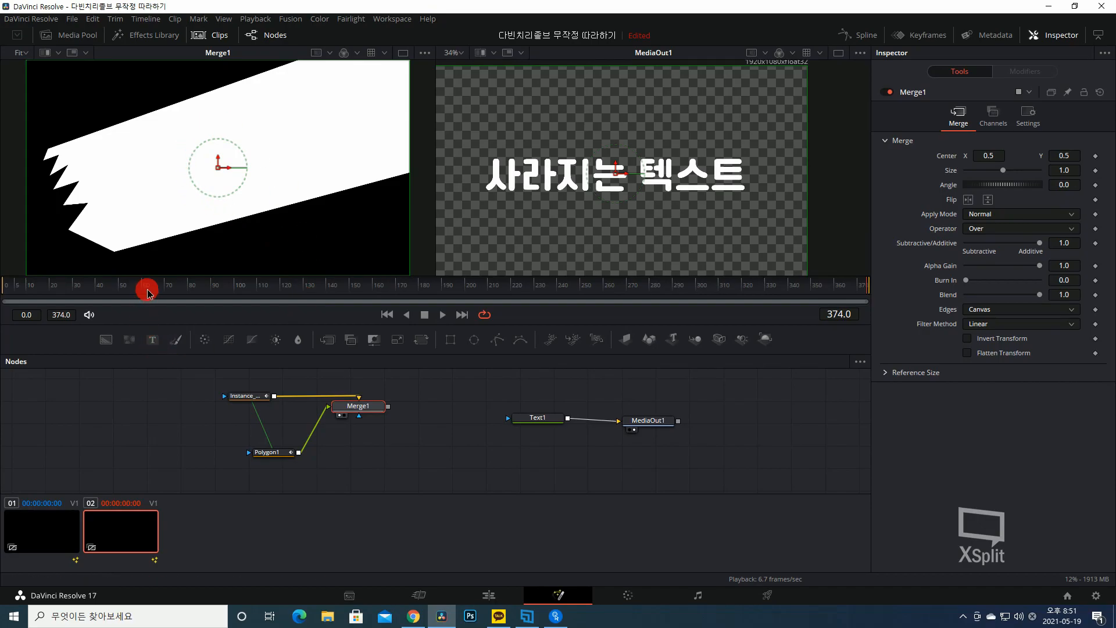
{"action": "left_click_drag", "start_coordinate": [147, 292], "coordinate": [481, 257]}
{"action": "left_click", "coordinate": [367, 410]}
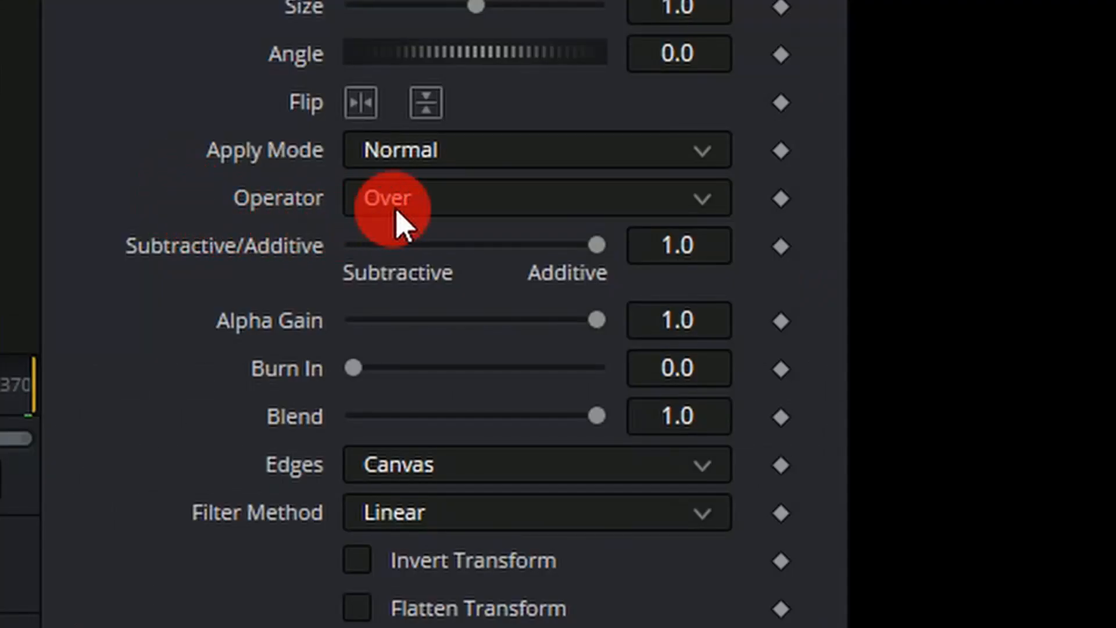
{"action": "left_click", "coordinate": [475, 198]}
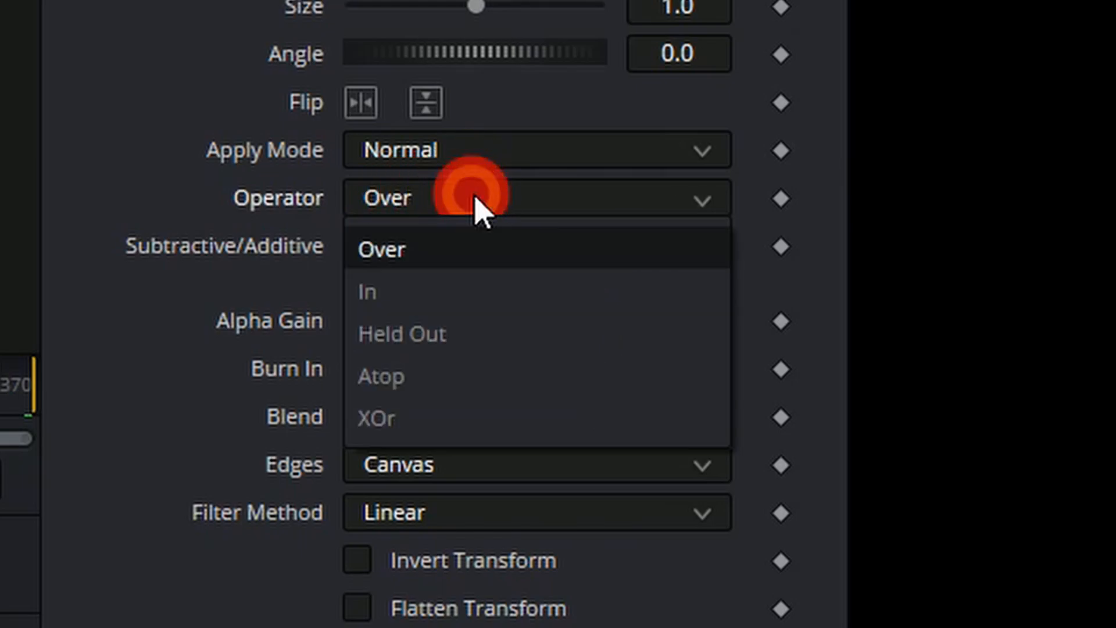
{"action": "left_click", "coordinate": [422, 430]}
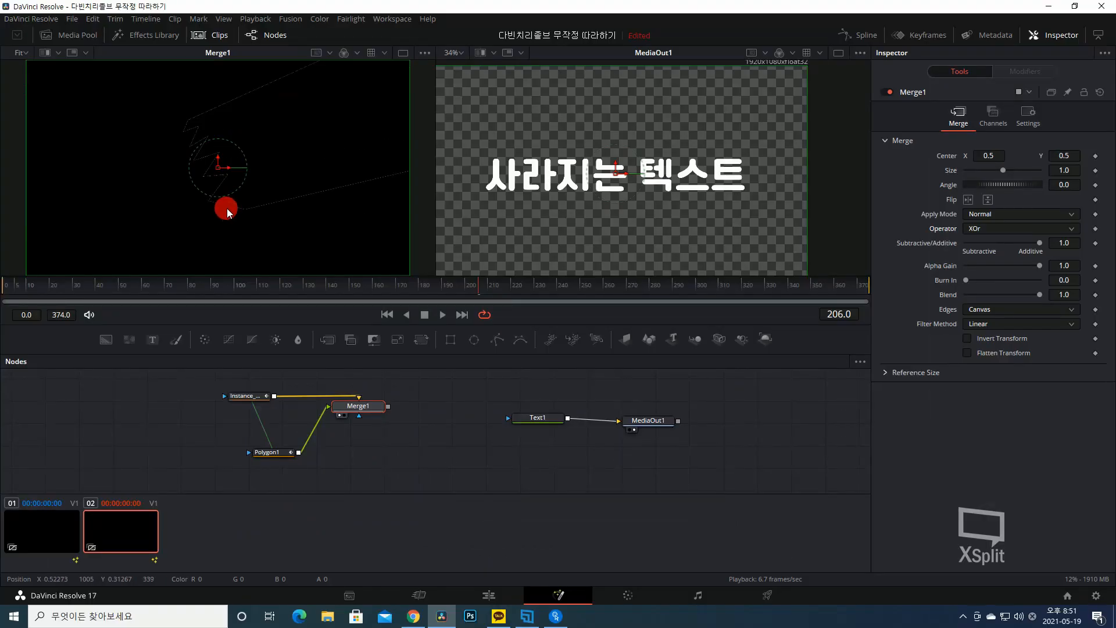
Examine the merged polygon outline up close in the Merge1 viewer and fit the whole frame back into view.
{"action": "scroll", "coordinate": [227, 209], "scroll_direction": "up", "scroll_amount": 3}
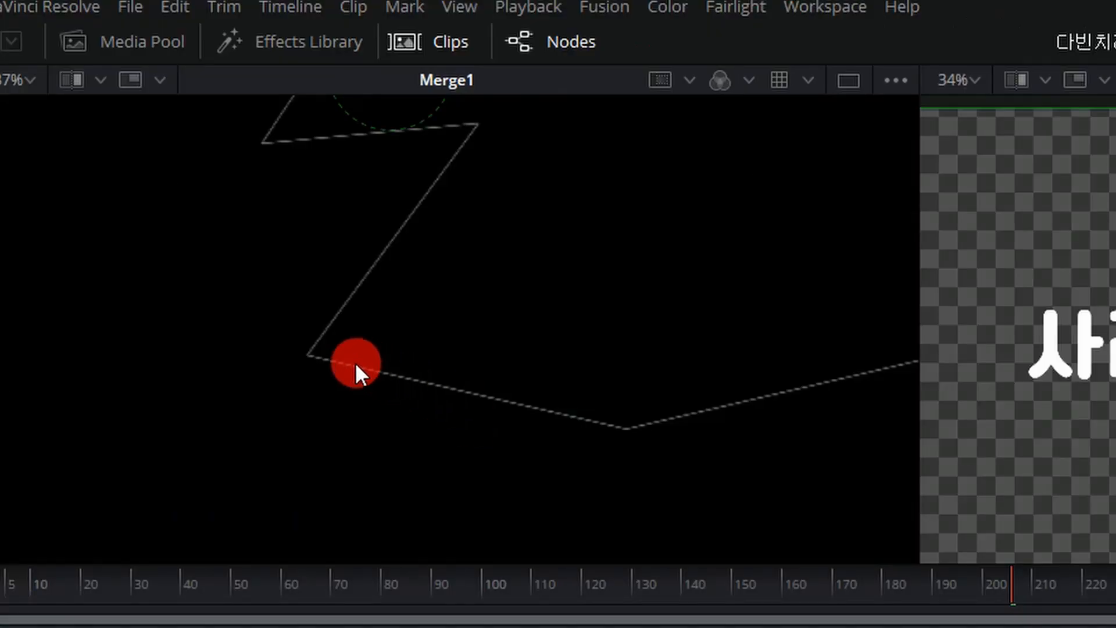
{"action": "scroll", "coordinate": [535, 329], "scroll_direction": "down", "scroll_amount": 8}
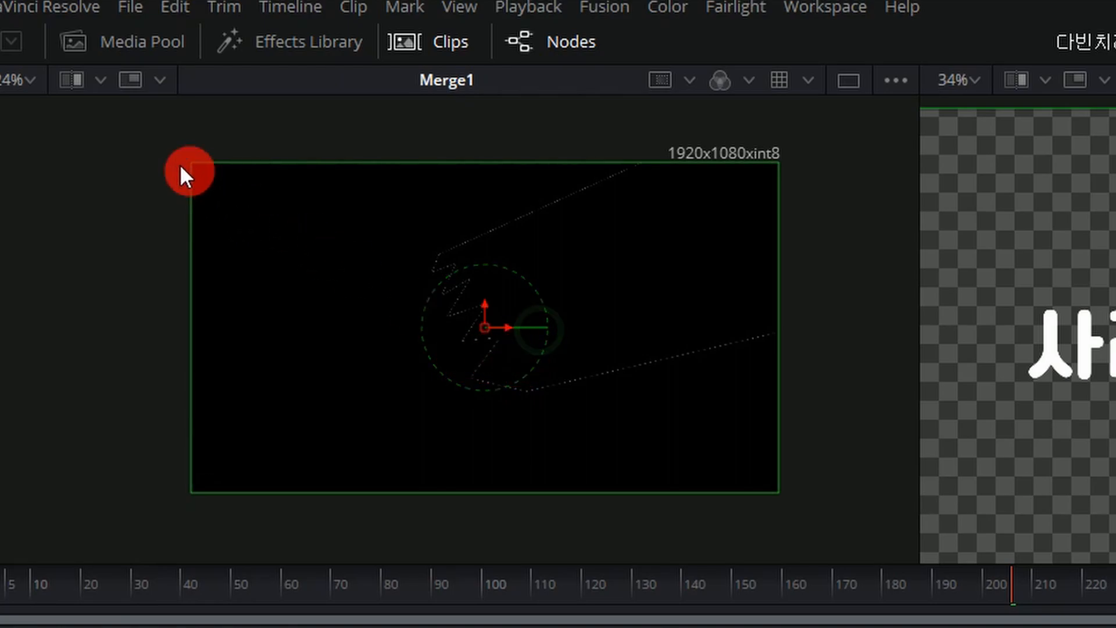
{"action": "left_click", "coordinate": [33, 81]}
{"action": "left_click", "coordinate": [23, 112]}
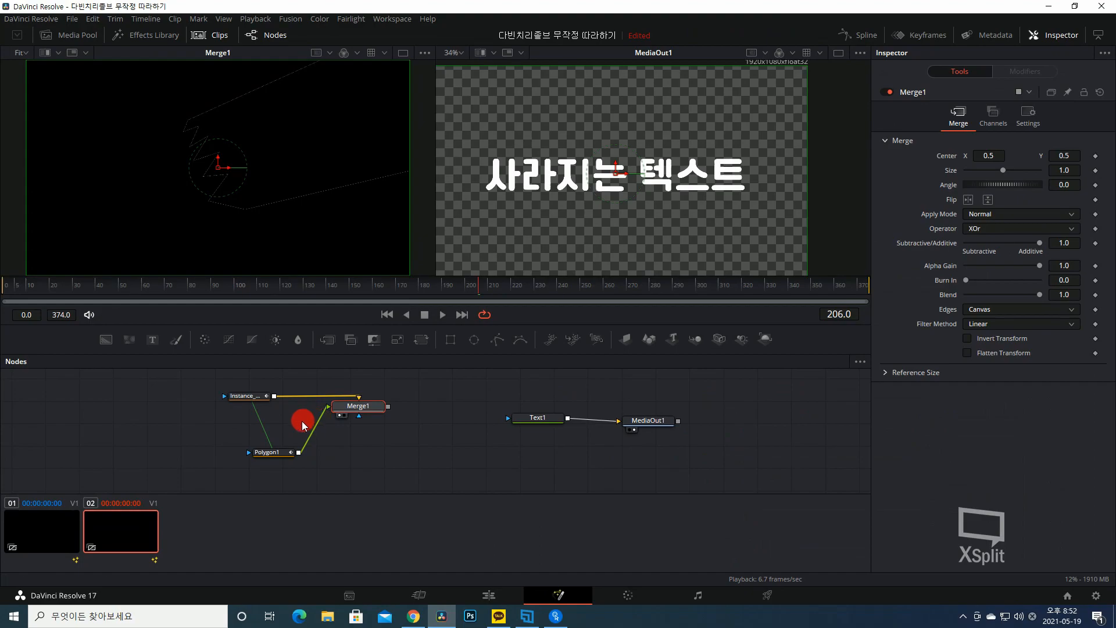
Try widening Instance_Polygon1's Border Width to 0.102, check the same setting on Polygon1, and undo the change.
{"action": "left_click", "coordinate": [255, 397]}
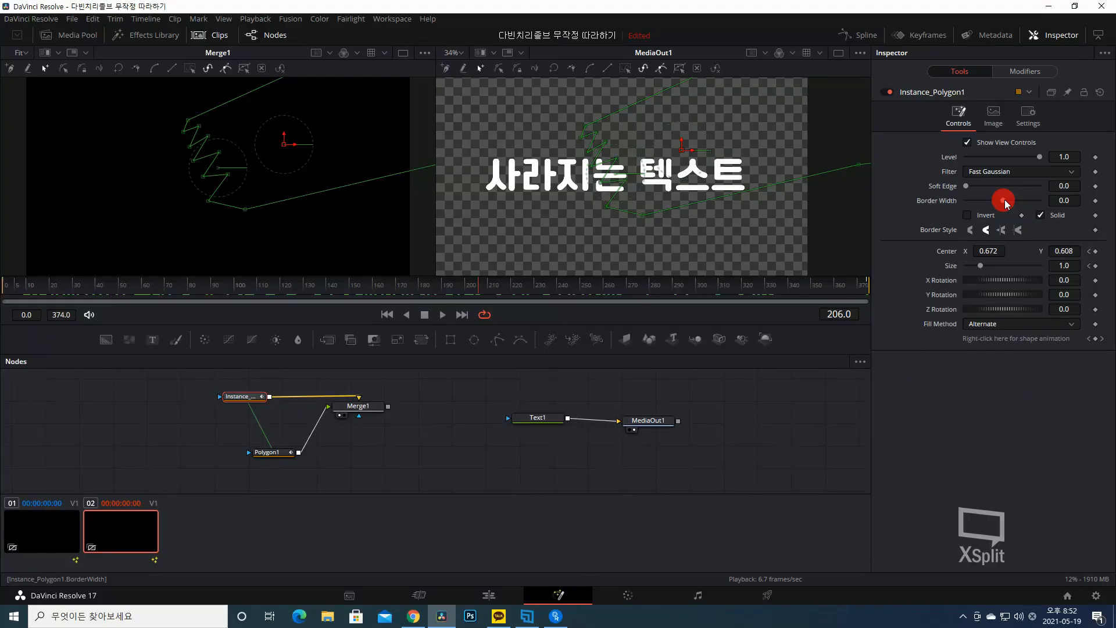
{"action": "left_click_drag", "start_coordinate": [1006, 203], "coordinate": [1019, 205]}
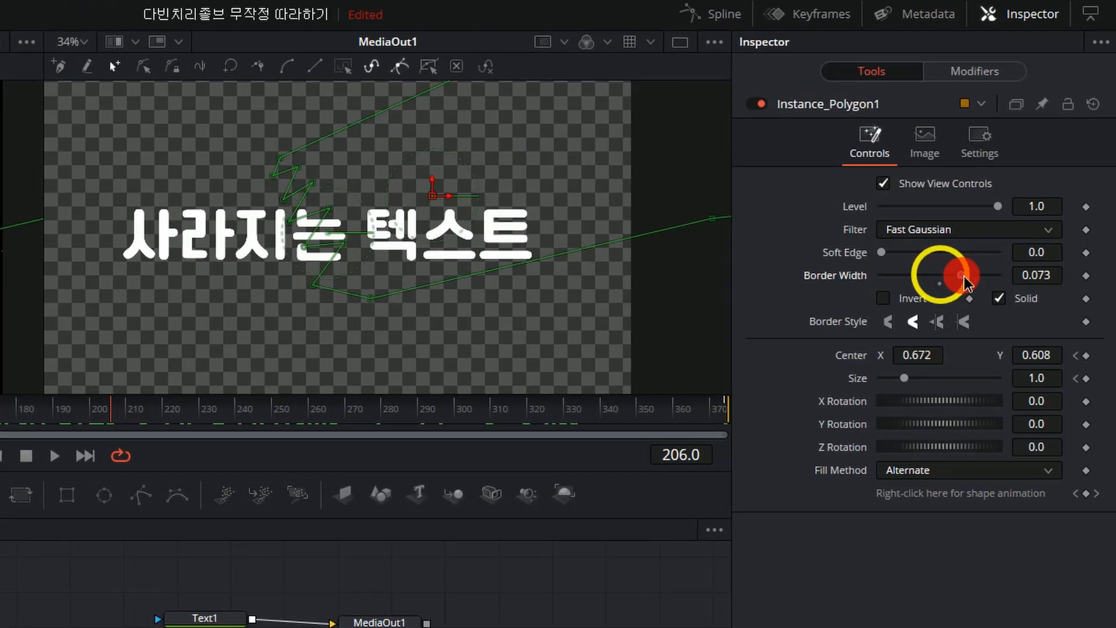
{"action": "mouse_move", "coordinate": [962, 287]}
{"action": "left_mouse_down"}
{"action": "mouse_move", "coordinate": [977, 291]}
{"action": "mouse_move", "coordinate": [964, 295]}
{"action": "left_mouse_up"}
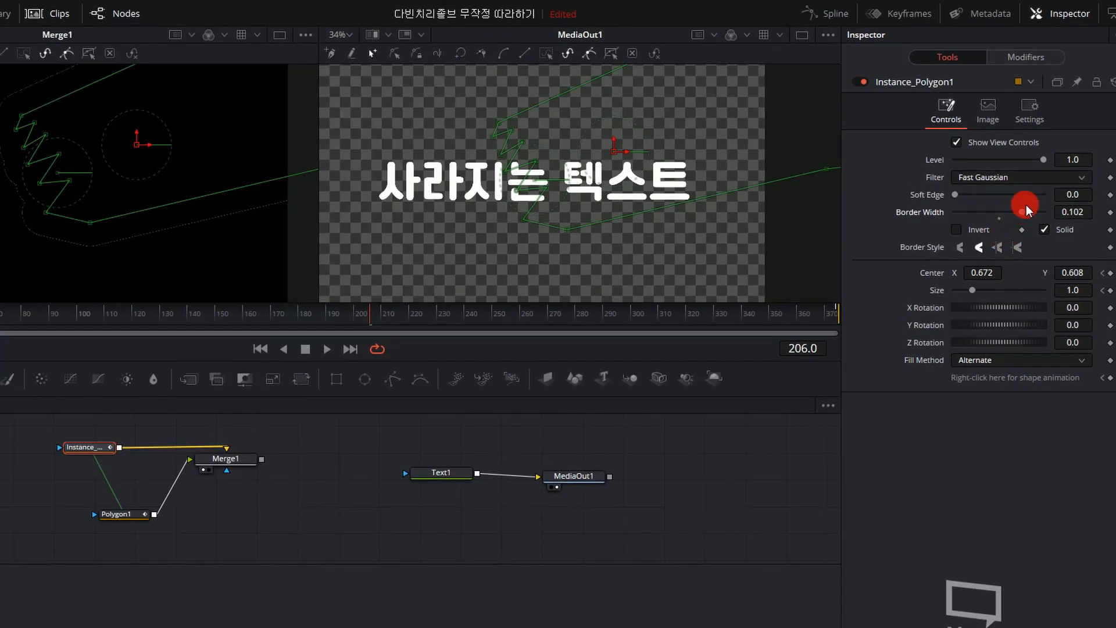
{"action": "left_click", "coordinate": [119, 514]}
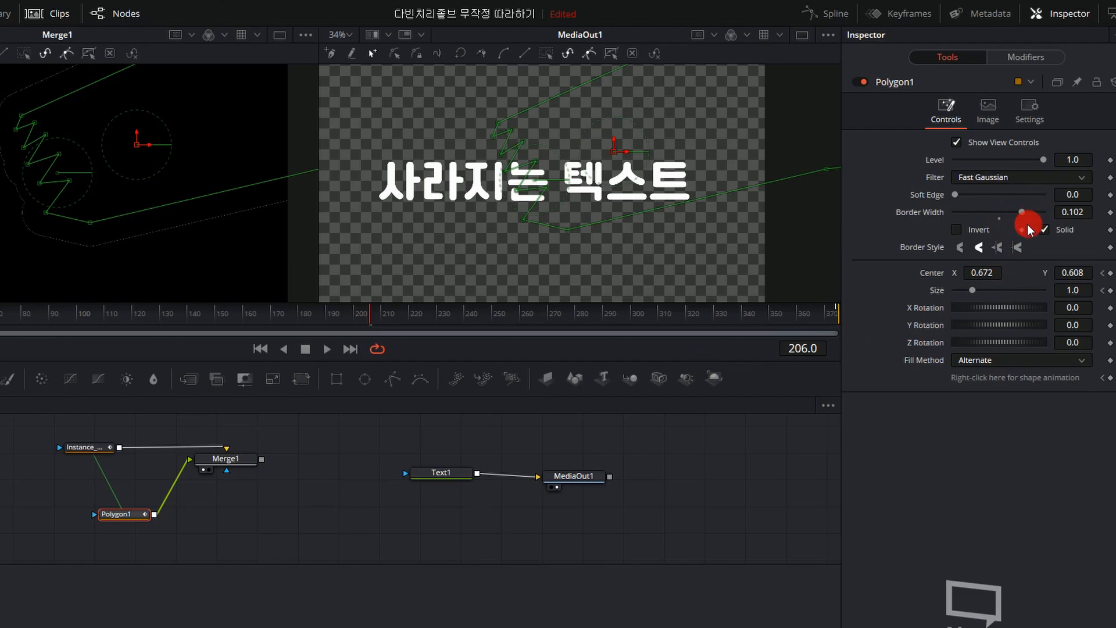
{"action": "key", "text": "ctrl+z"}
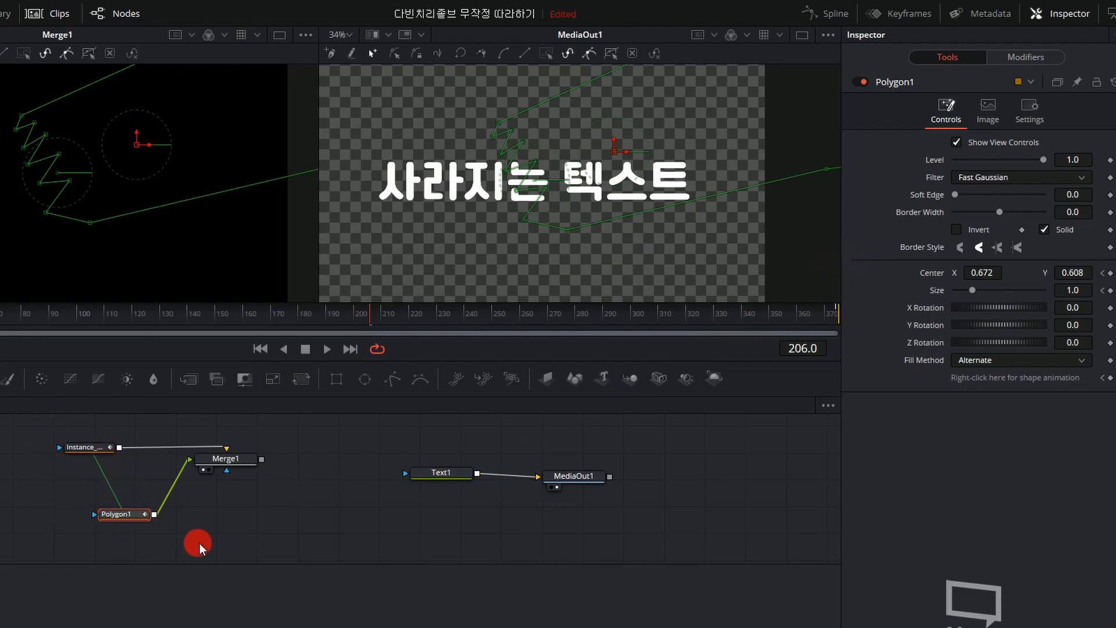
Deinstance the Border Width of Instance_Polygon1 and lower it to -0.009.
{"action": "left_click", "coordinate": [85, 448]}
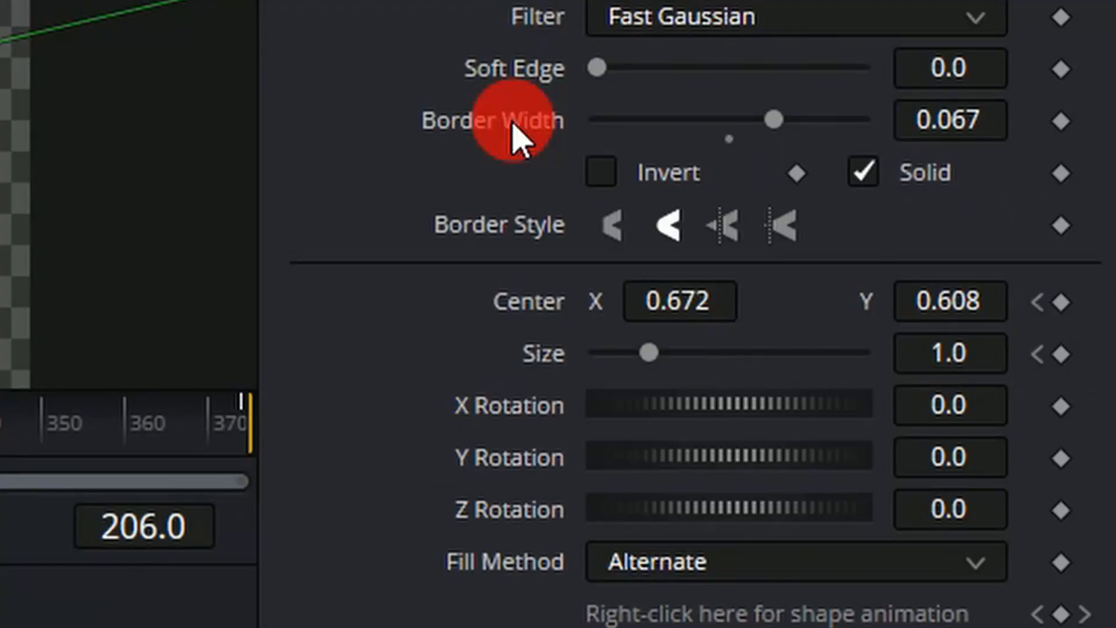
{"action": "right_click", "coordinate": [927, 213]}
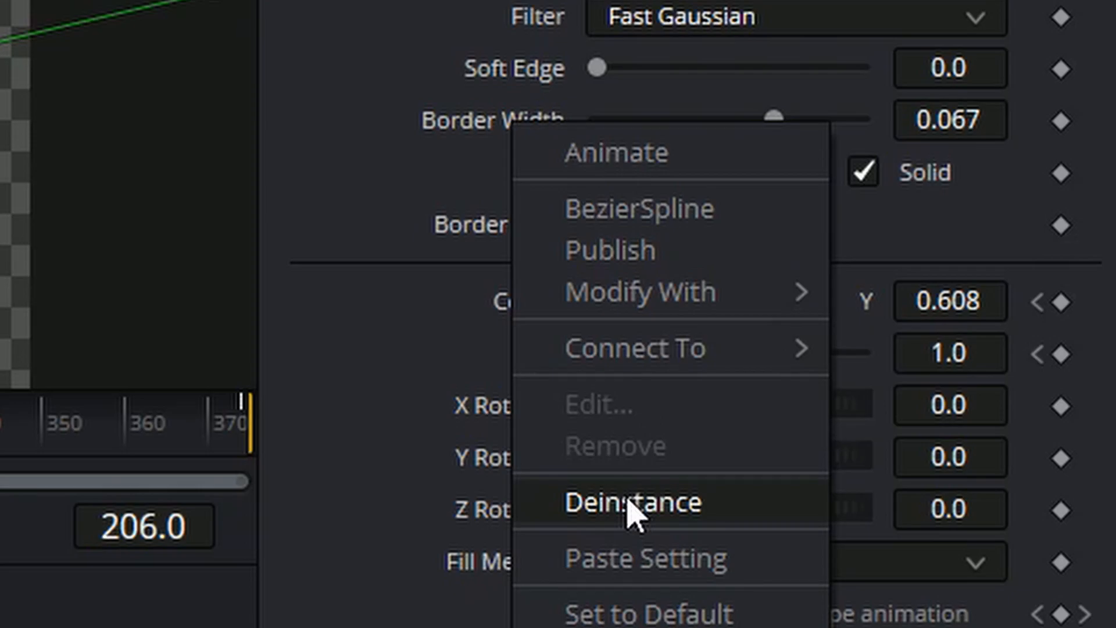
{"action": "left_click", "coordinate": [596, 506]}
{"action": "left_click_drag", "start_coordinate": [358, 396], "coordinate": [265, 400]}
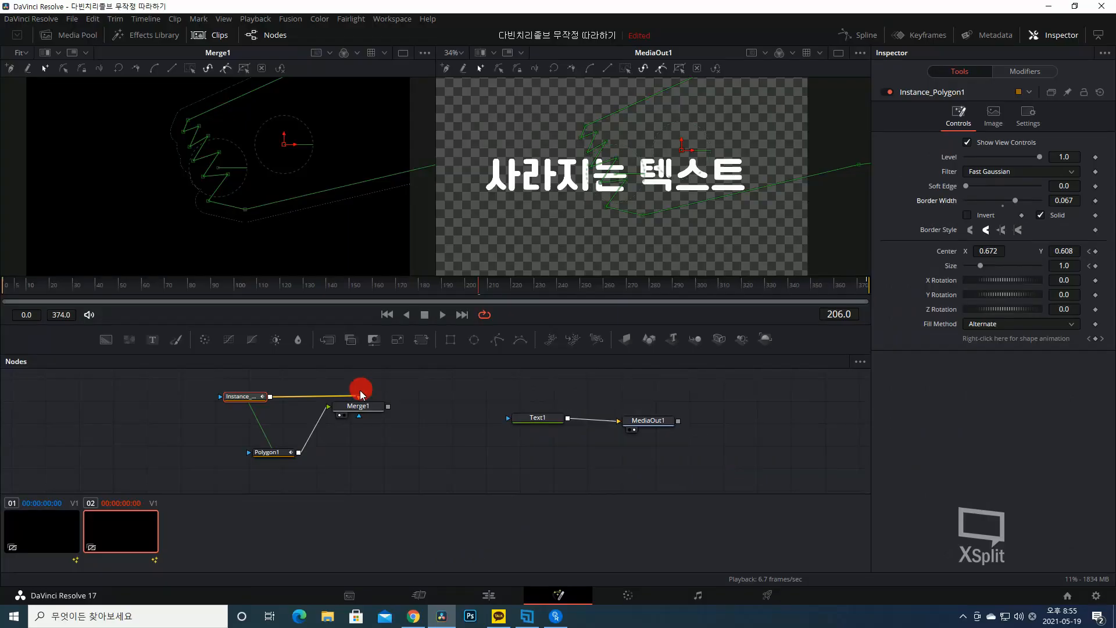
{"action": "left_click", "coordinate": [1054, 189]}
{"action": "left_click_drag", "start_coordinate": [1022, 204], "coordinate": [1001, 200]}
Set Polygon1's Border Width to 0.
{"action": "left_click", "coordinate": [270, 459]}
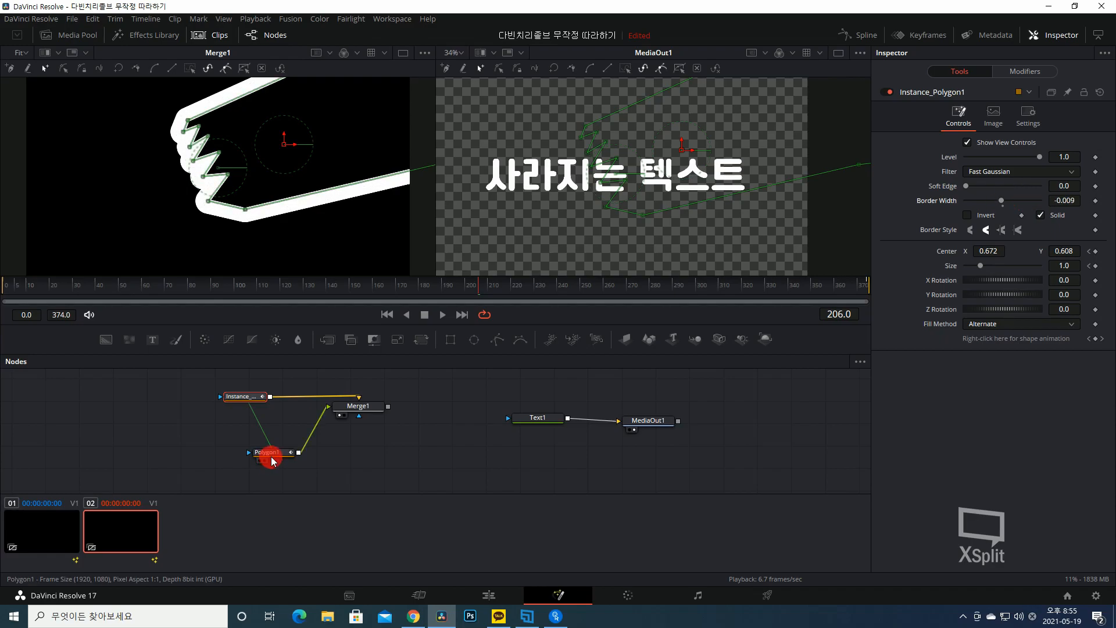
{"action": "left_click", "coordinate": [275, 456]}
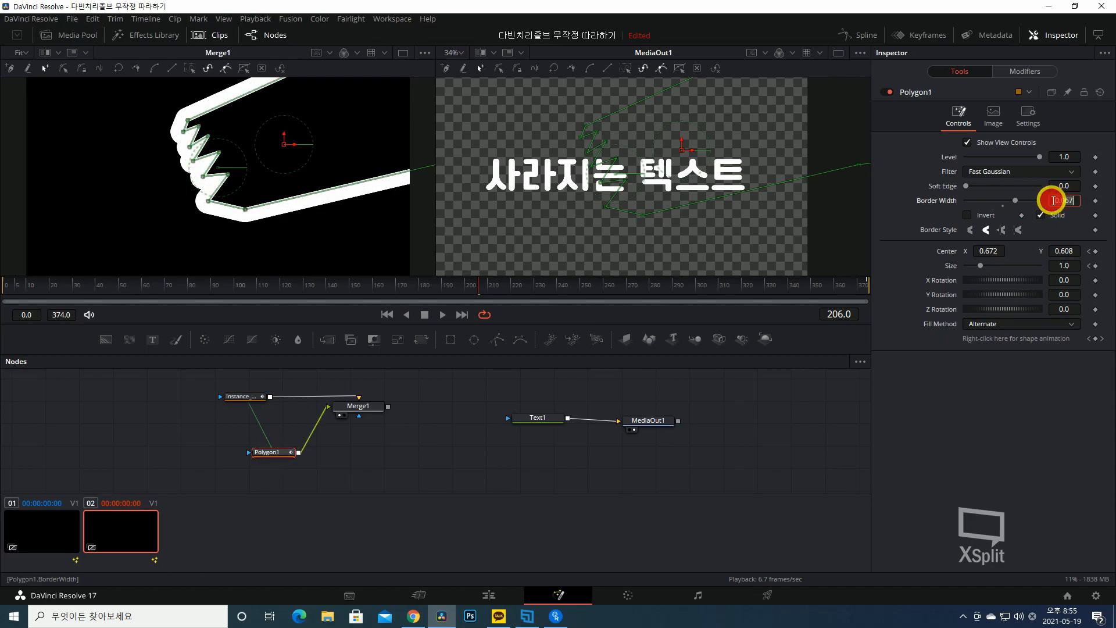
{"action": "type", "text": "0"}
{"action": "key", "text": "Tab"}
Increase Instance_Polygon1's Border Width so the merged shape becomes a thick outline along the zigzag.
{"action": "left_click", "coordinate": [261, 395]}
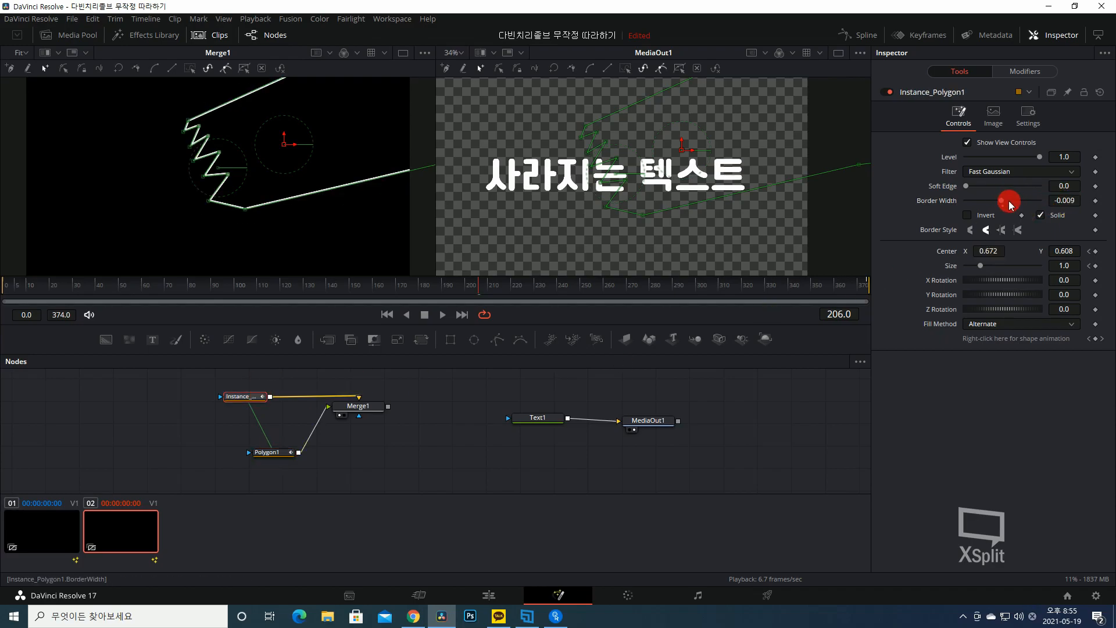
{"action": "left_click_drag", "start_coordinate": [1006, 203], "coordinate": [1015, 205]}
{"action": "left_click", "coordinate": [273, 455]}
{"action": "left_click", "coordinate": [250, 398]}
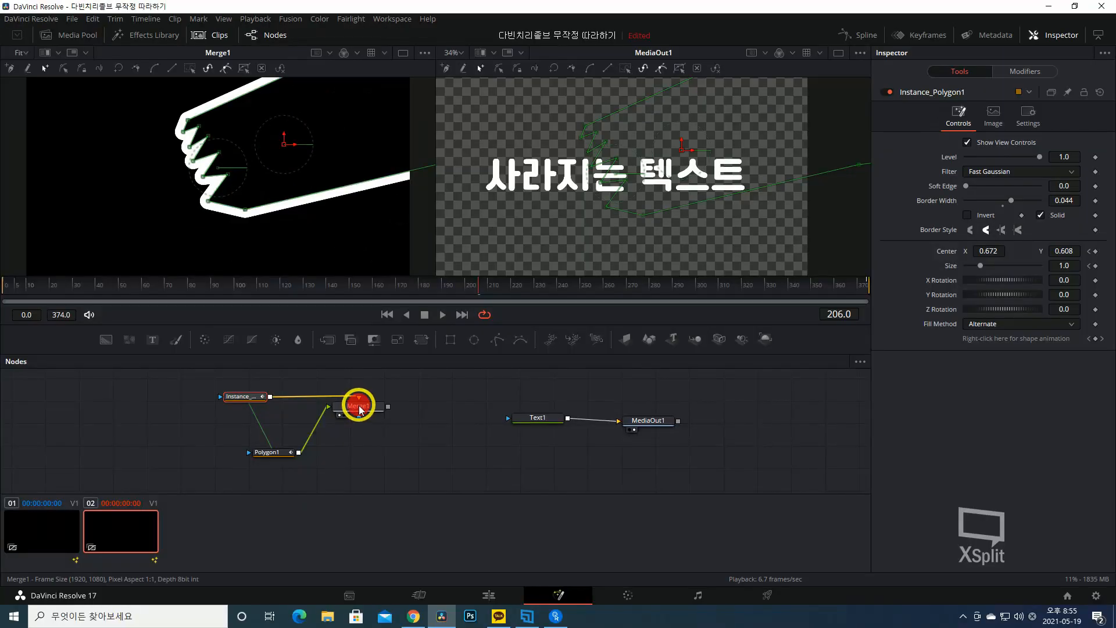
Examine Merge1's Operator setting and compare Instance_Polygon1, Polygon1 and Merge1 in the two viewers.
{"action": "left_click", "coordinate": [357, 403]}
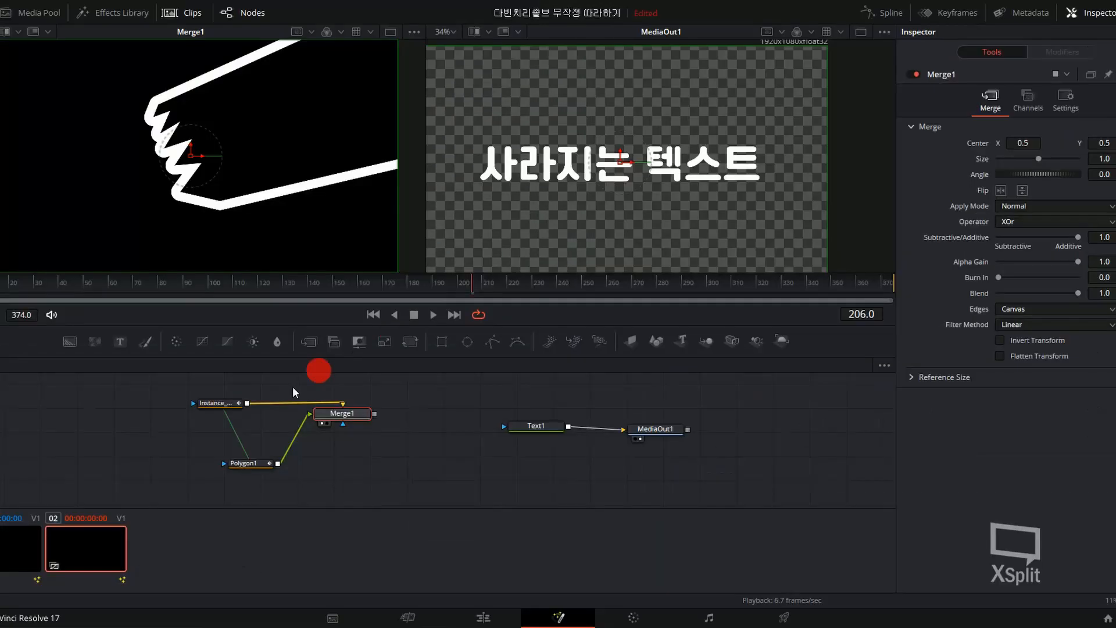
{"action": "left_click", "coordinate": [215, 403]}
{"action": "left_click", "coordinate": [250, 464]}
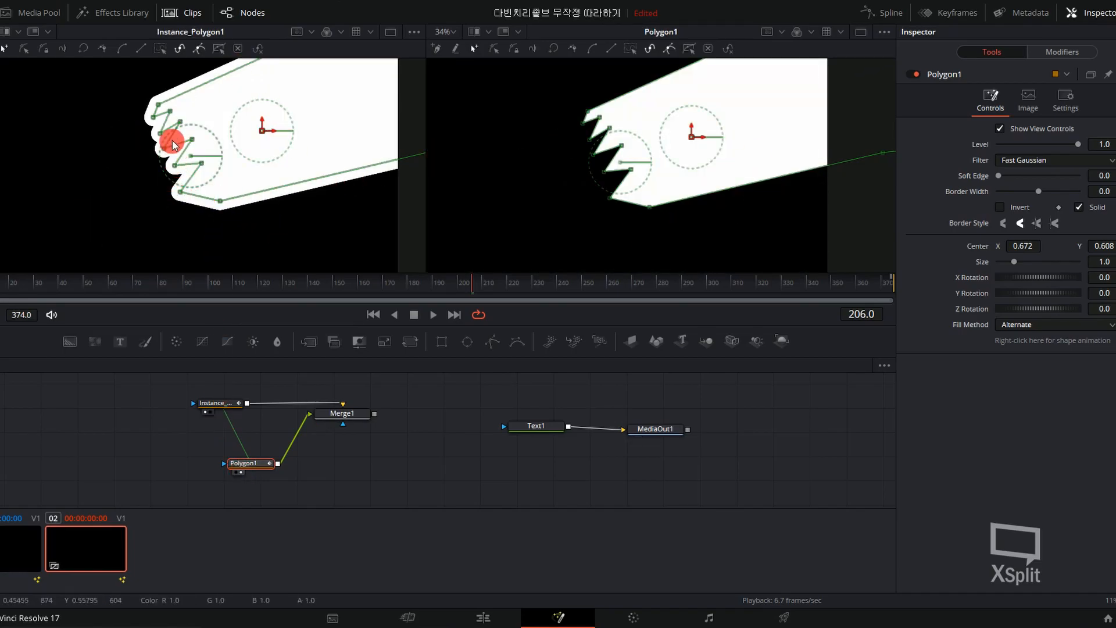
{"action": "left_click", "coordinate": [326, 424]}
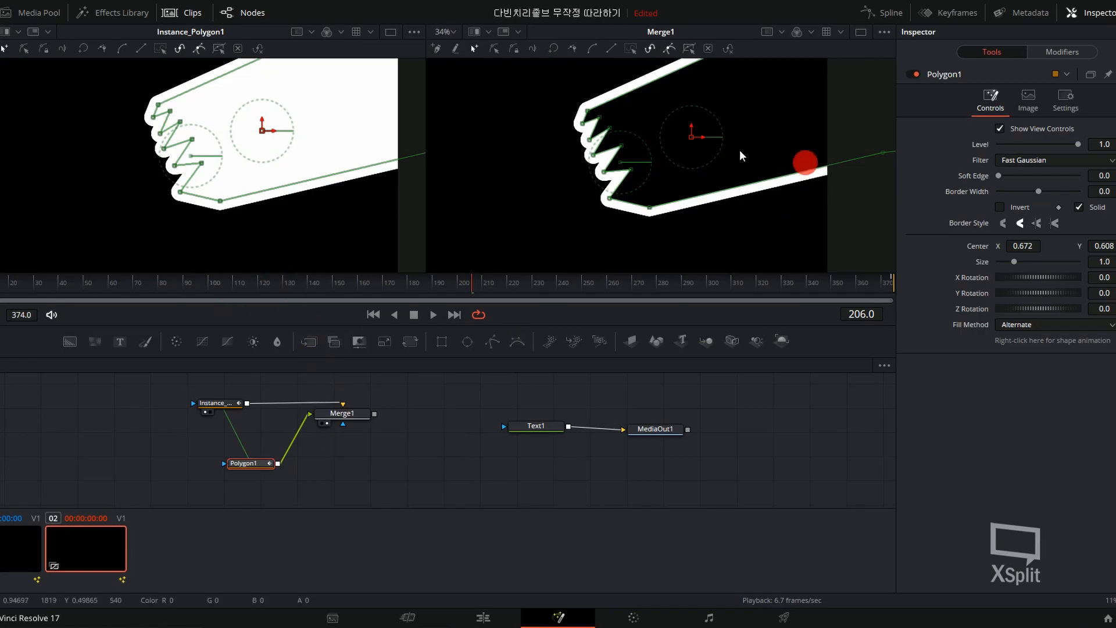
Connect Merge1 to Text1's effect mask input and preview the masked text over the timeline, stopping at frame 231.
{"action": "left_click", "coordinate": [377, 412]}
{"action": "left_click", "coordinate": [374, 414]}
{"action": "left_click_drag", "start_coordinate": [313, 308], "coordinate": [366, 310]}
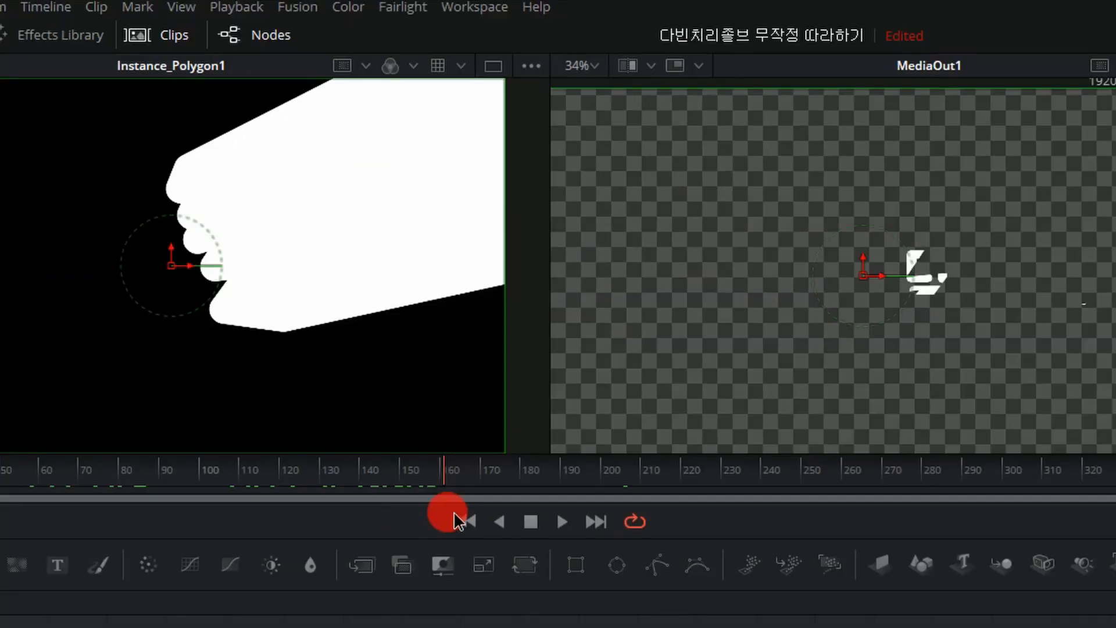
{"action": "left_click_drag", "start_coordinate": [454, 514], "coordinate": [623, 514]}
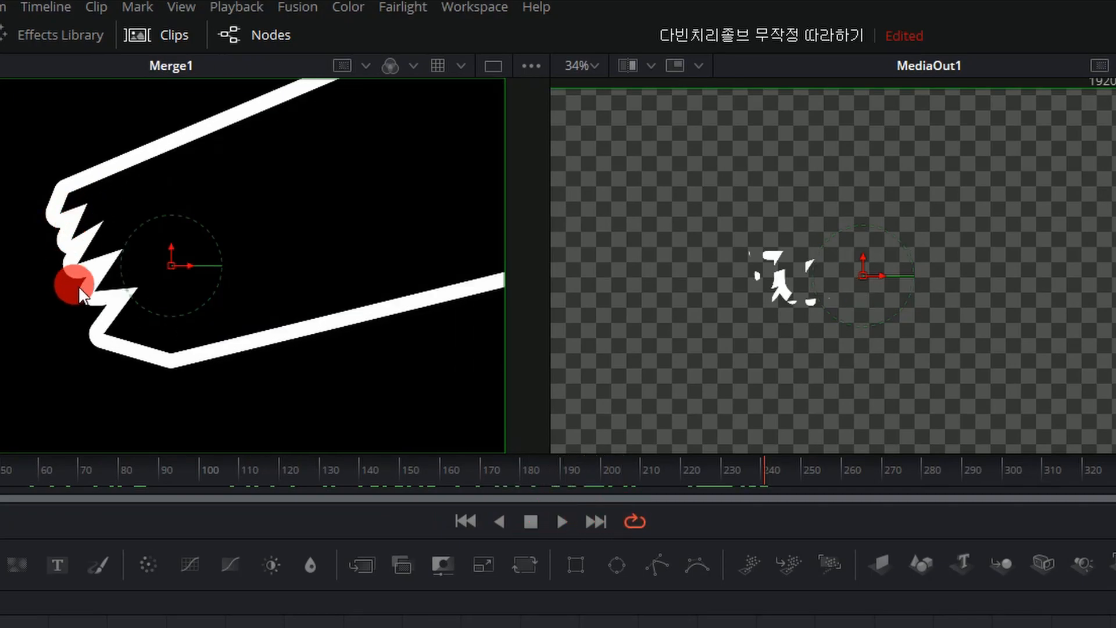
{"action": "mouse_move", "coordinate": [776, 465]}
{"action": "left_mouse_down"}
{"action": "mouse_move", "coordinate": [875, 476]}
{"action": "mouse_move", "coordinate": [1115, 466]}
{"action": "left_mouse_up"}
{"action": "left_click_drag", "start_coordinate": [393, 467], "coordinate": [727, 486]}
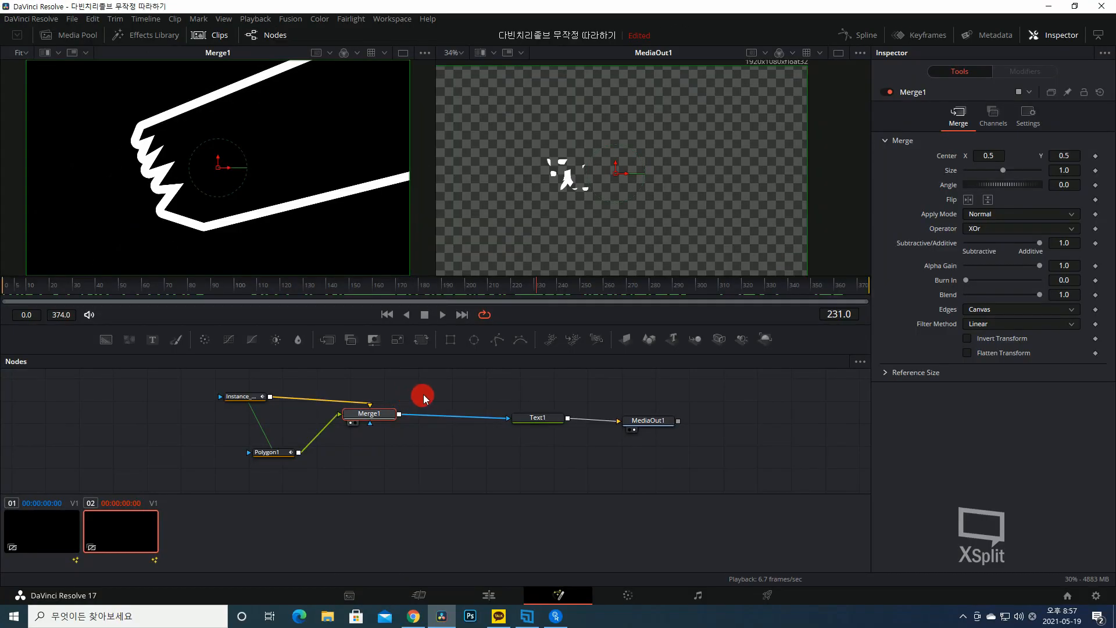
Add an unconnected FastNoise node to the composition.
{"action": "left_click", "coordinate": [424, 398]}
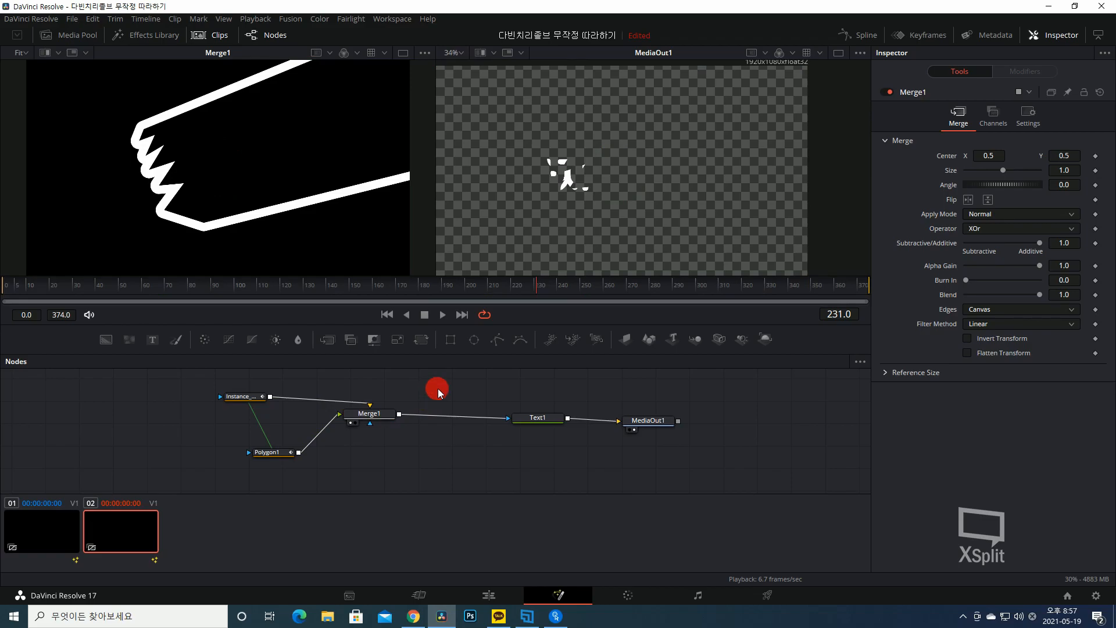
{"action": "key", "text": "shift+space"}
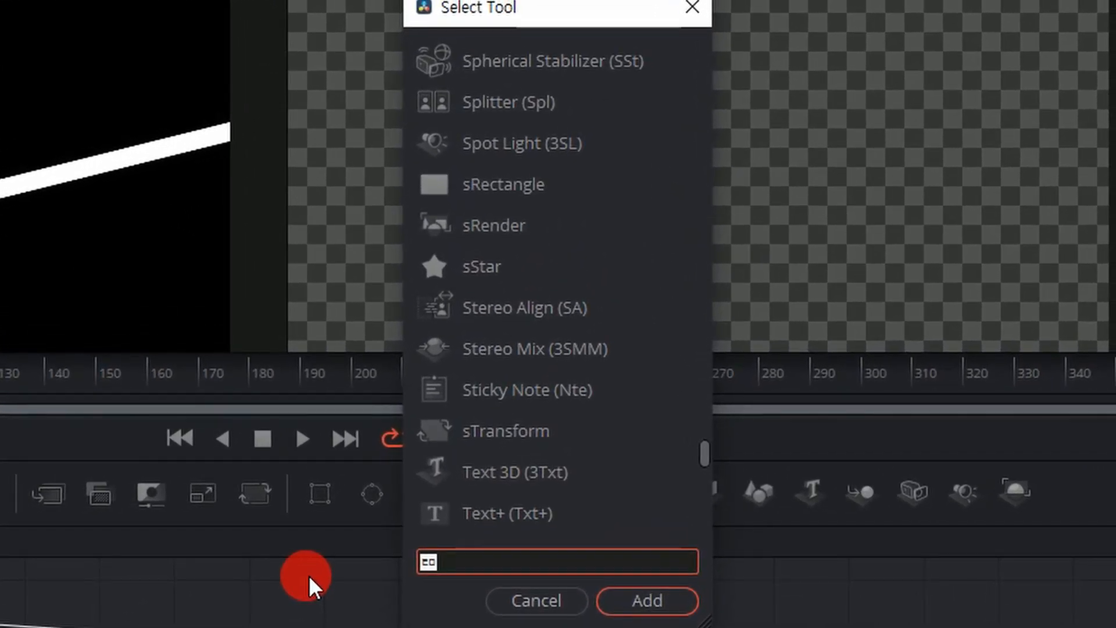
{"action": "type", "text": "fast"}
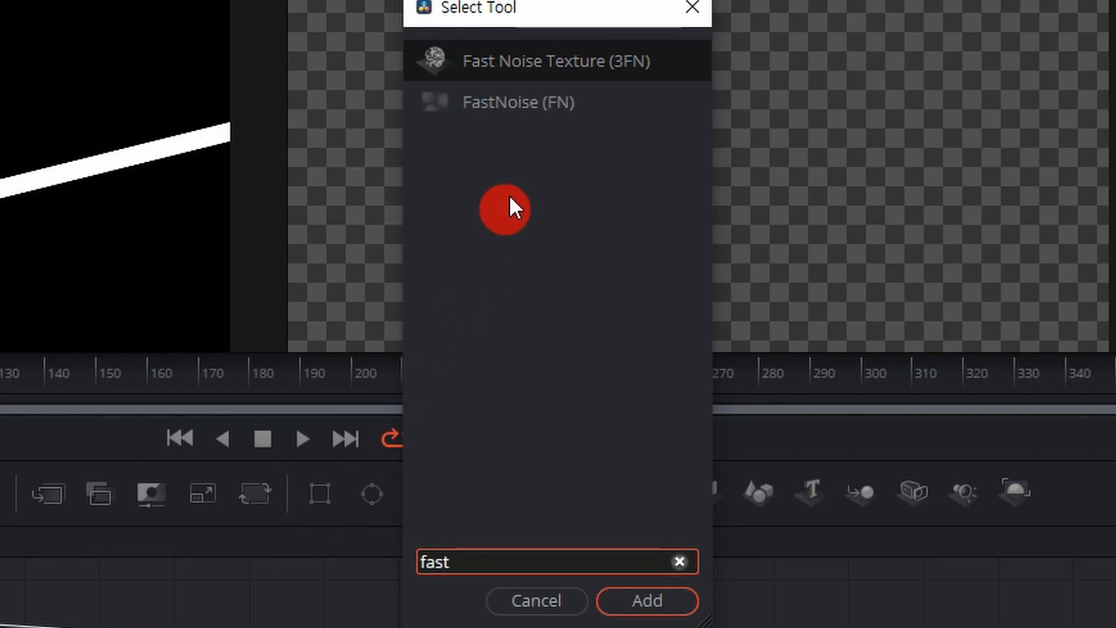
{"action": "left_click", "coordinate": [524, 103]}
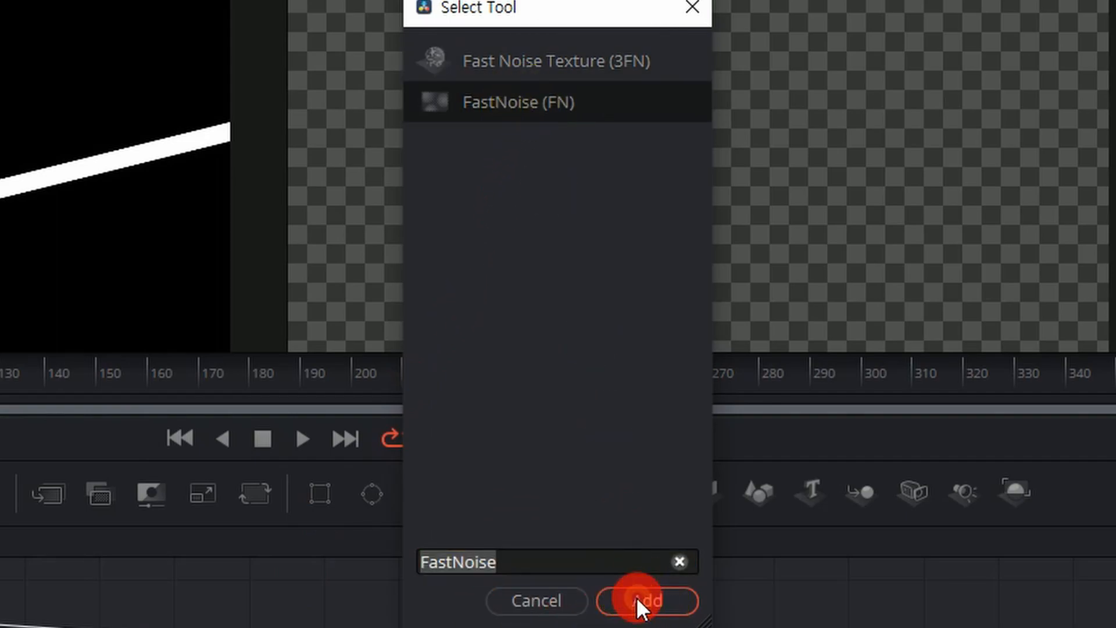
{"action": "left_click", "coordinate": [666, 599]}
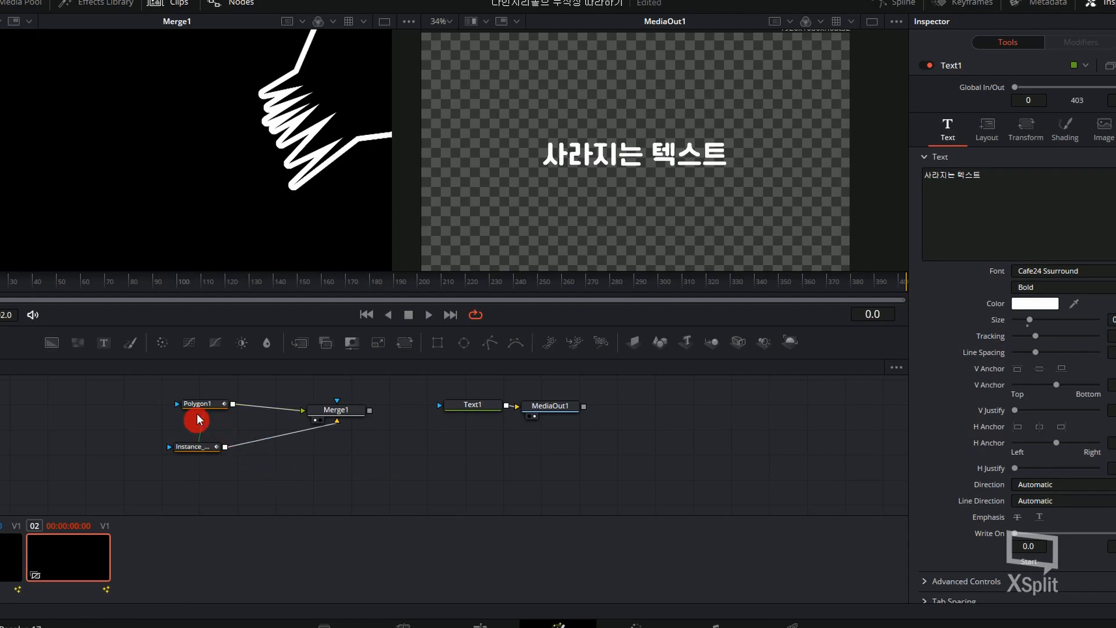
Set Instance_Polygon1's Border Width to 0.0243 and its Soft Edge to 0.0114.
{"action": "left_click", "coordinate": [183, 448]}
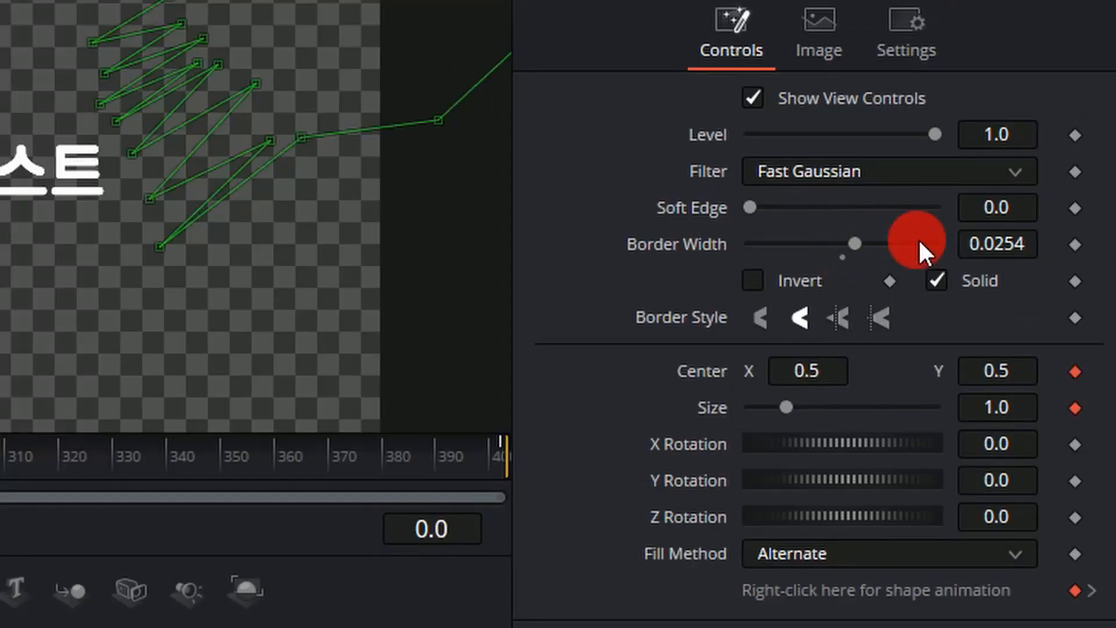
{"action": "left_click", "coordinate": [988, 243]}
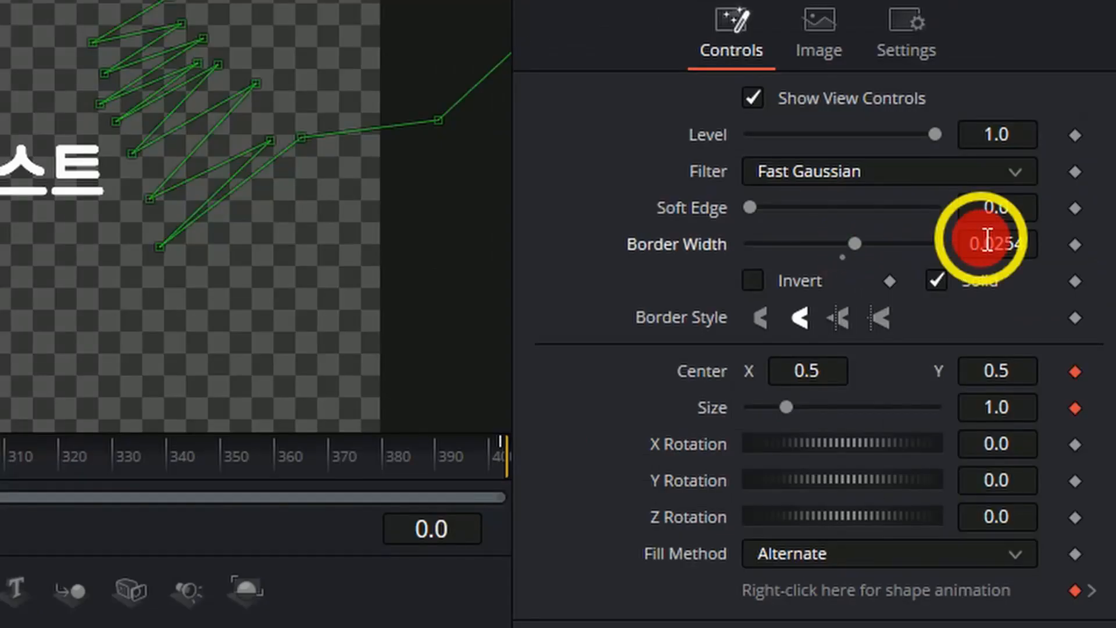
{"action": "key", "text": "Return"}
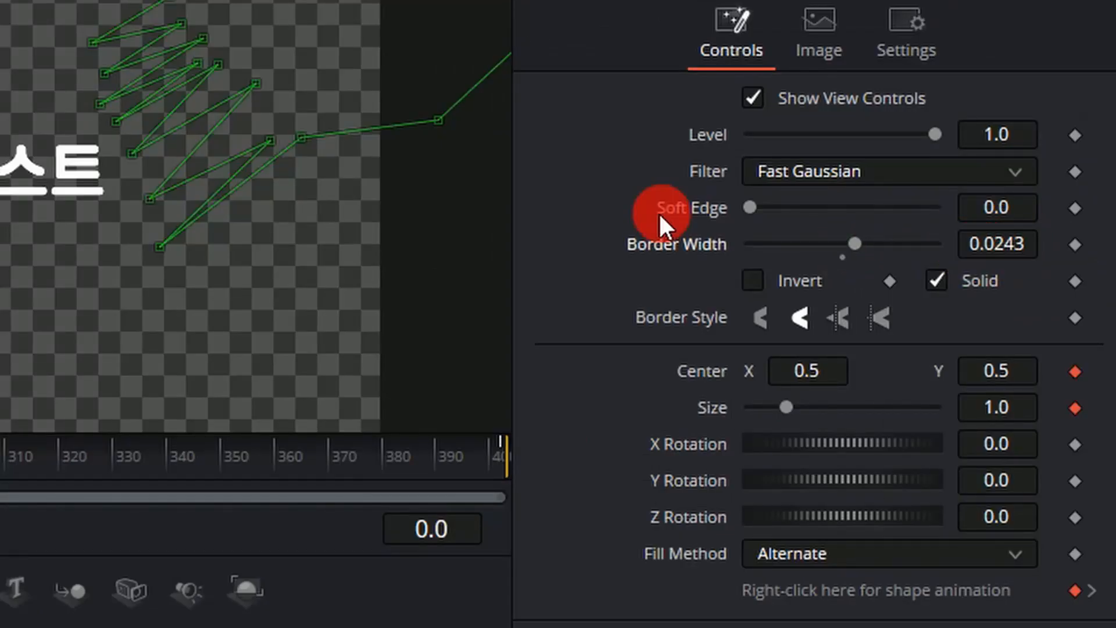
{"action": "left_click_drag", "start_coordinate": [969, 205], "coordinate": [1093, 207]}
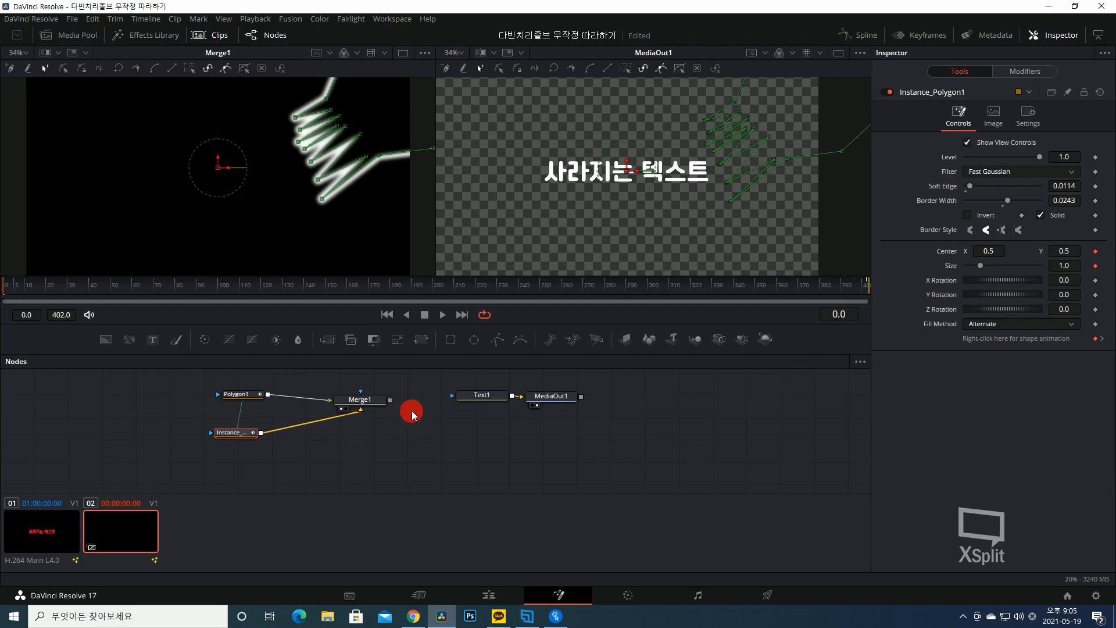
{"action": "key", "text": "shift+space"}
{"action": "type", "text": "ㄷㅁㄴㅅ"}
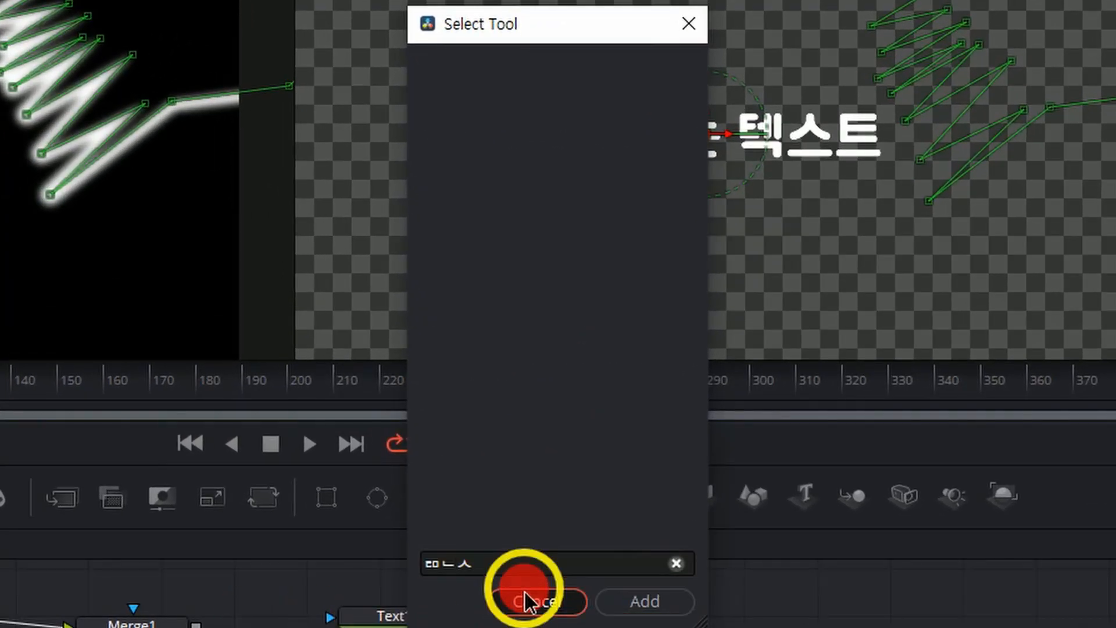
{"action": "left_click", "coordinate": [525, 592]}
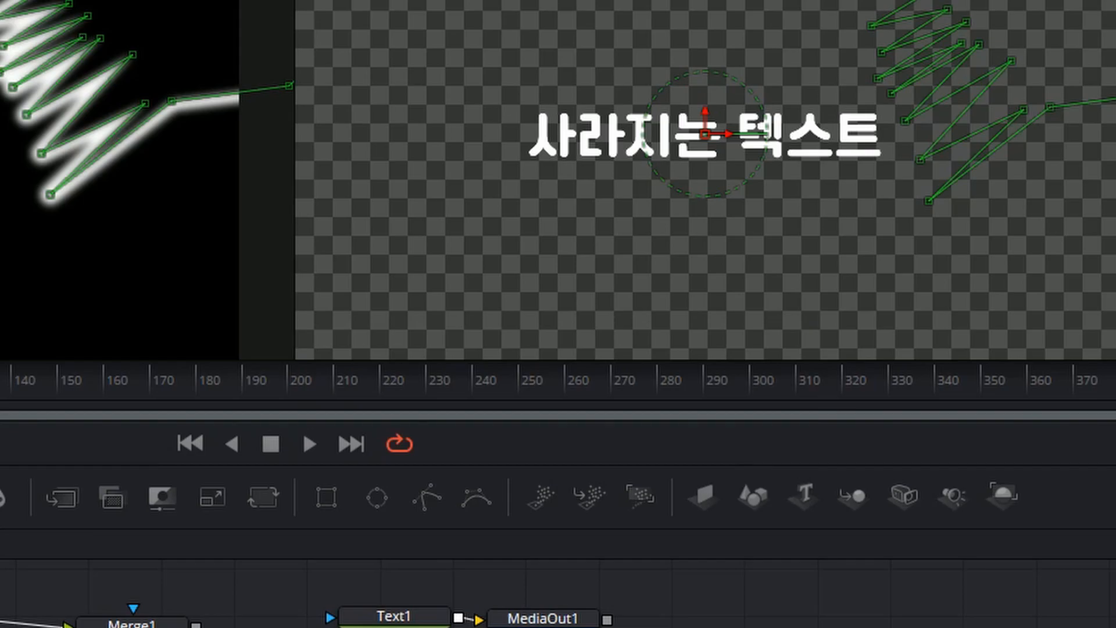
Add a FastNoise node and place it below the gap between Merge1 and Text1.
{"action": "key", "text": "shift+space"}
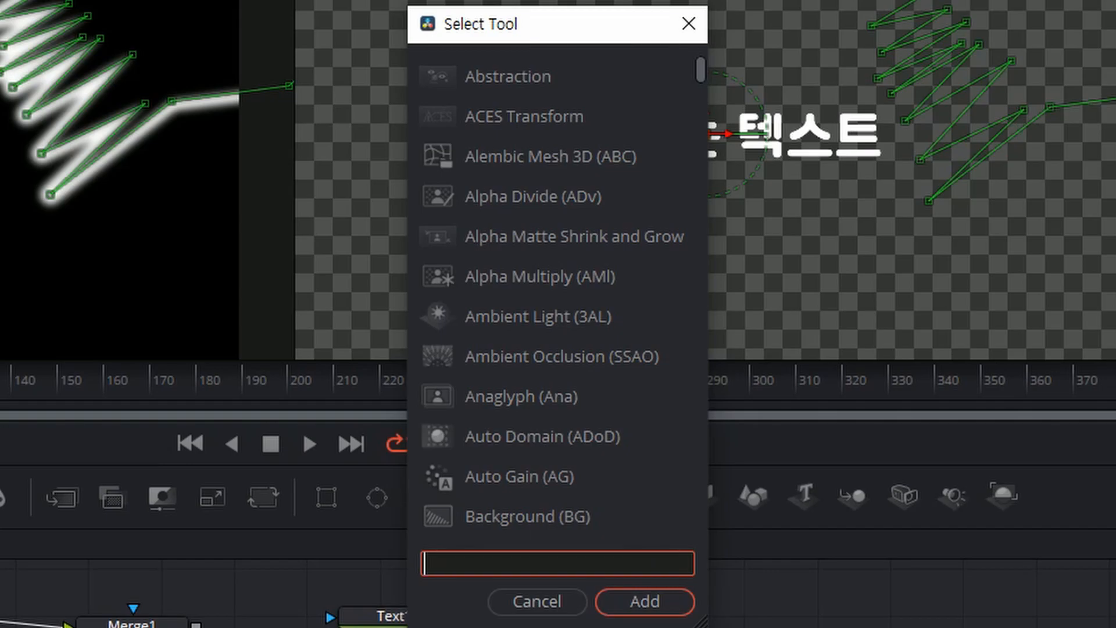
{"action": "type", "text": "fast"}
{"action": "left_click", "coordinate": [567, 118]}
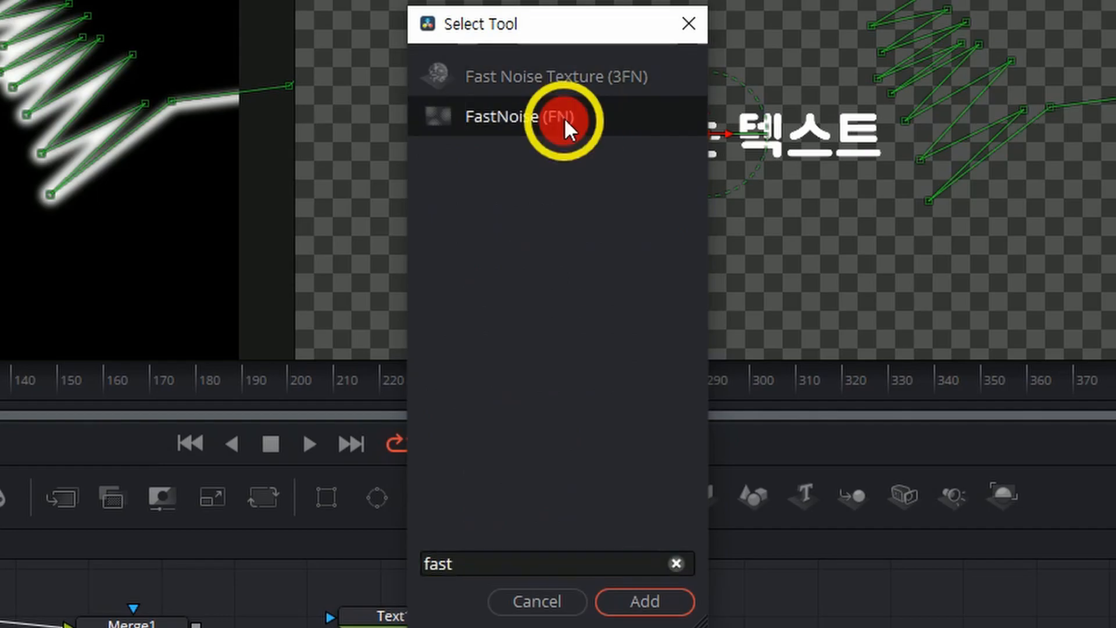
{"action": "left_click", "coordinate": [656, 603]}
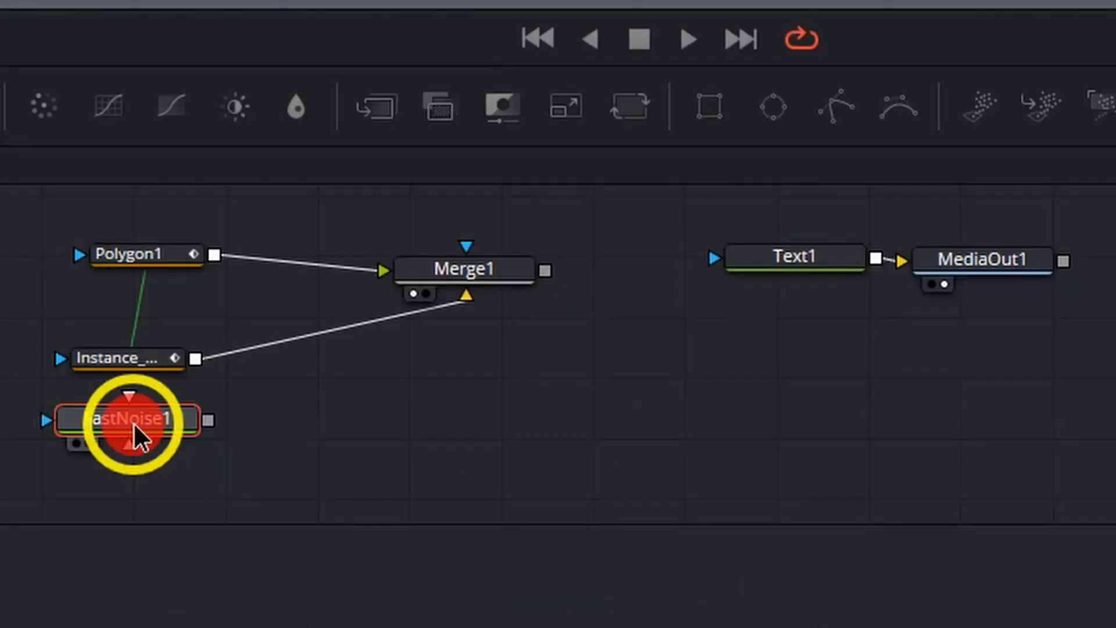
{"action": "left_click_drag", "start_coordinate": [135, 436], "coordinate": [654, 419]}
{"action": "left_click", "coordinate": [631, 303]}
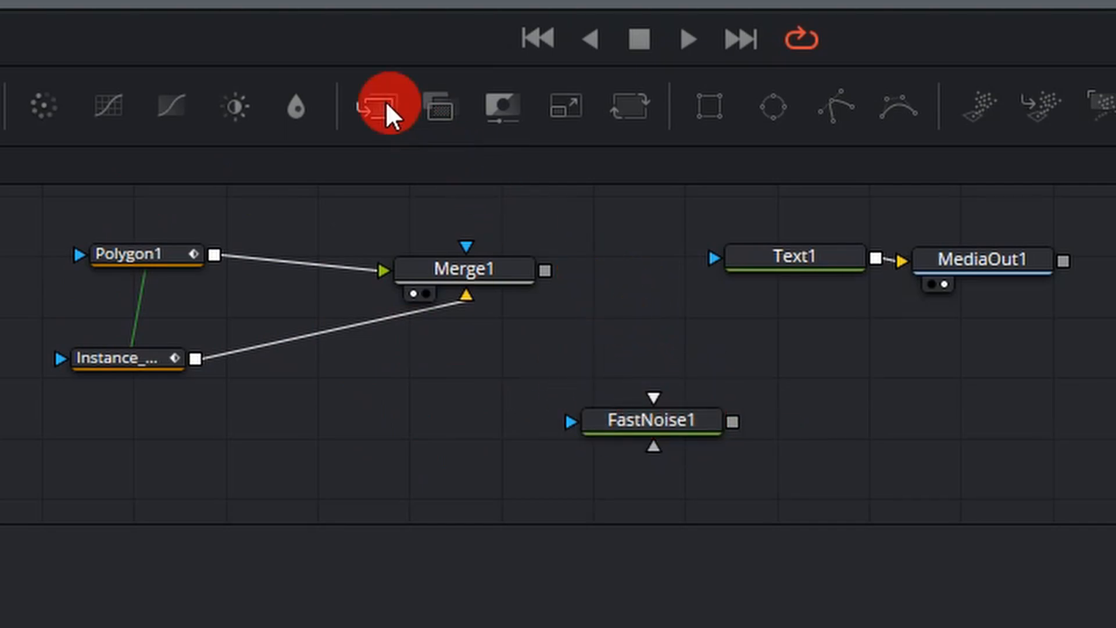
{"action": "left_click", "coordinate": [379, 100]}
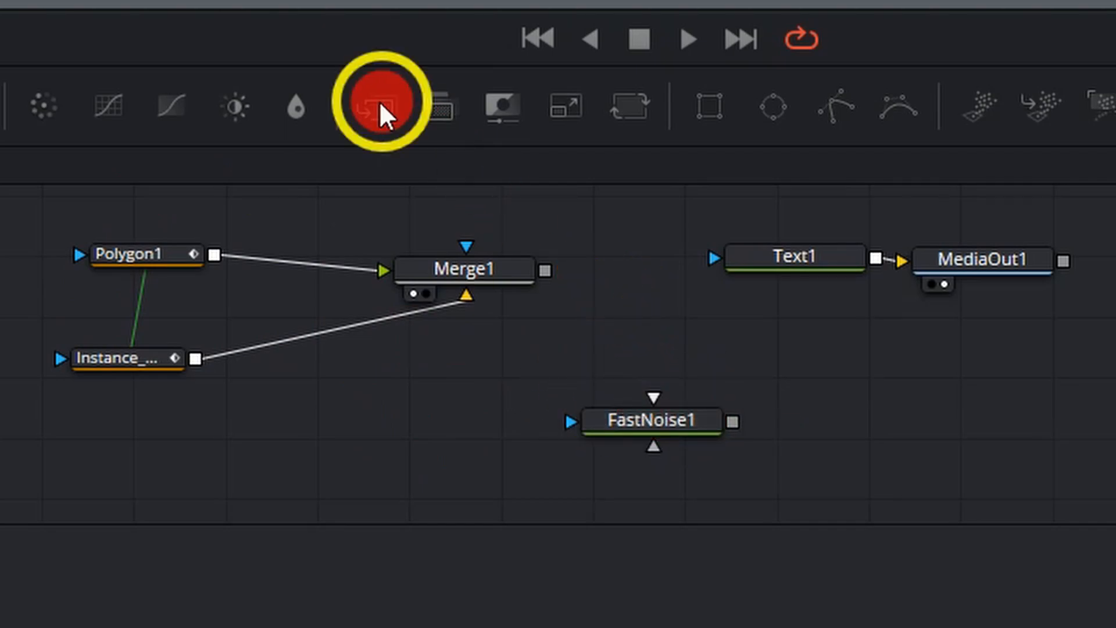
{"action": "left_click_drag", "start_coordinate": [647, 305], "coordinate": [665, 328]}
{"action": "left_click_drag", "start_coordinate": [657, 417], "coordinate": [651, 420]}
{"action": "left_click_drag", "start_coordinate": [726, 424], "coordinate": [577, 323]}
{"action": "left_click", "coordinate": [668, 331]}
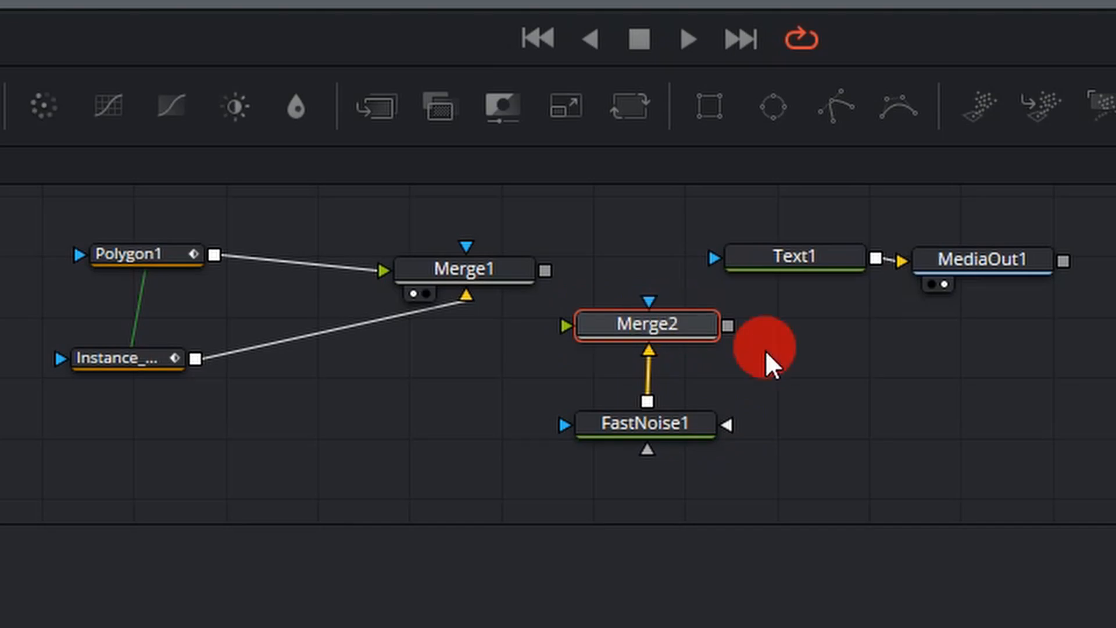
{"action": "key", "text": "Delete"}
Add a Merge node with FastNoise1 as its background and connect Merge1 to its foreground.
{"action": "left_click", "coordinate": [659, 423]}
{"action": "left_click_drag", "start_coordinate": [659, 423], "coordinate": [649, 396]}
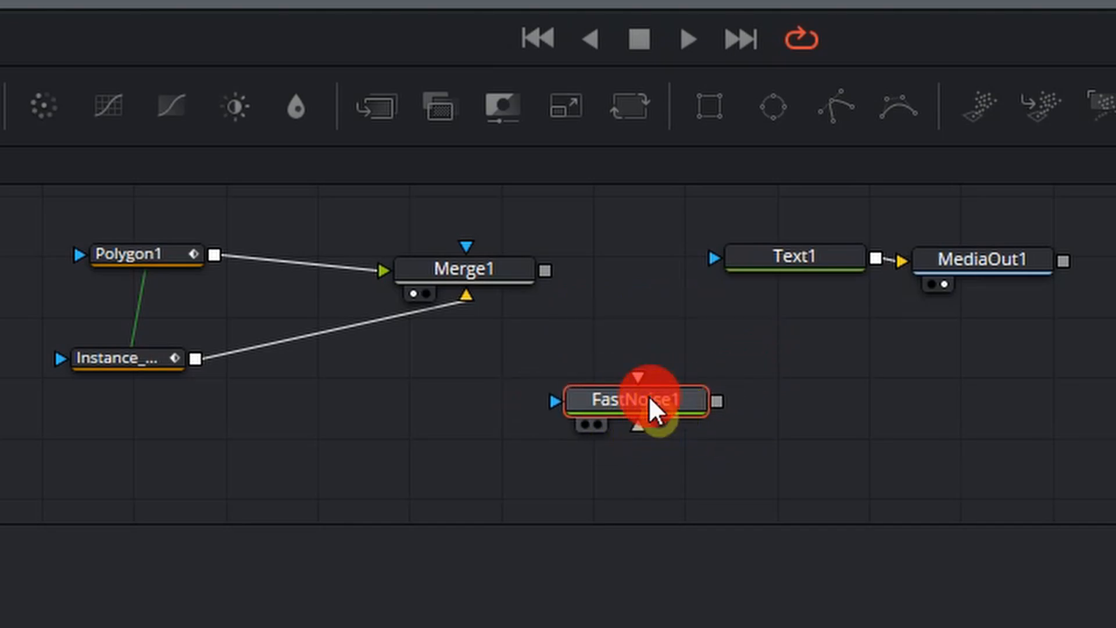
{"action": "left_click", "coordinate": [377, 106]}
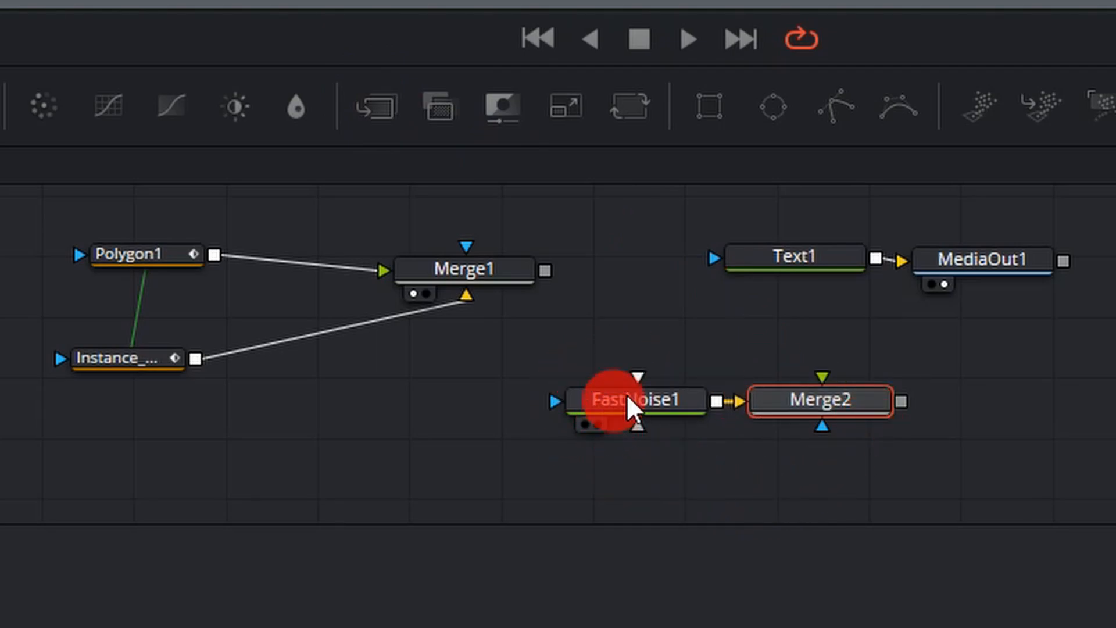
{"action": "left_click", "coordinate": [481, 267]}
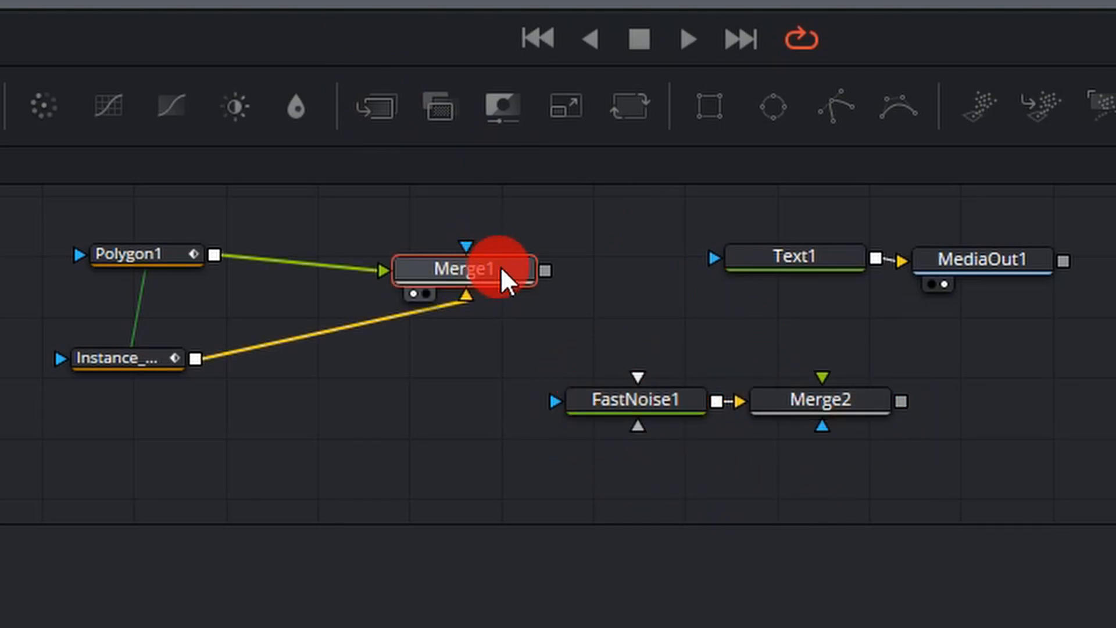
{"action": "left_click_drag", "start_coordinate": [545, 271], "coordinate": [560, 298]}
{"action": "left_click_drag", "start_coordinate": [637, 307], "coordinate": [827, 382]}
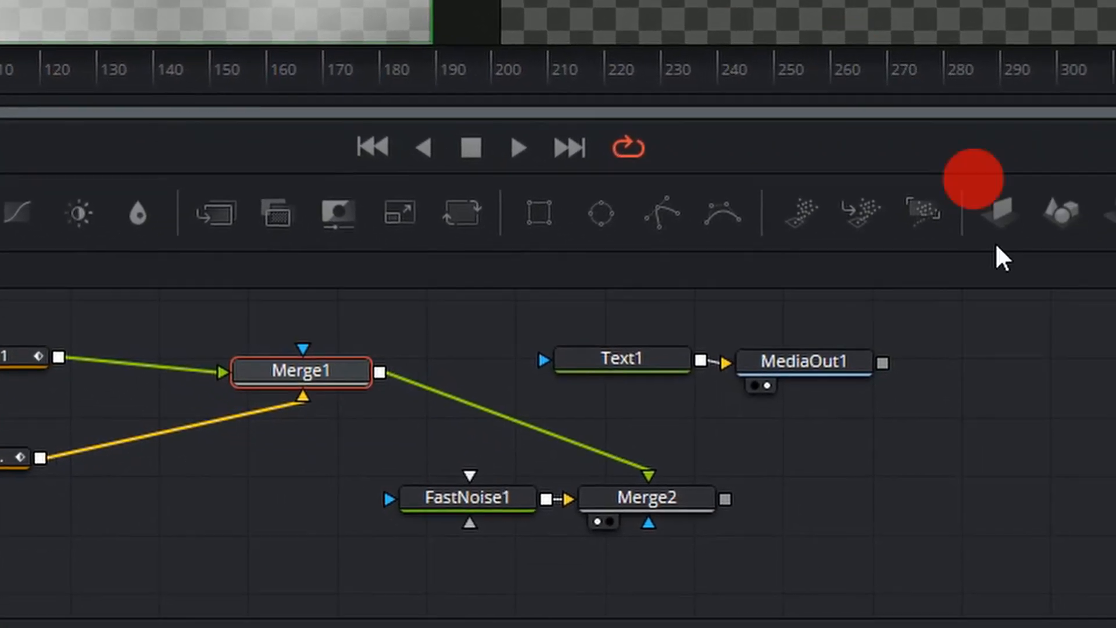
Change Merge2's Operator so the noise shows only within the zigzag outline.
{"action": "left_click", "coordinate": [687, 502]}
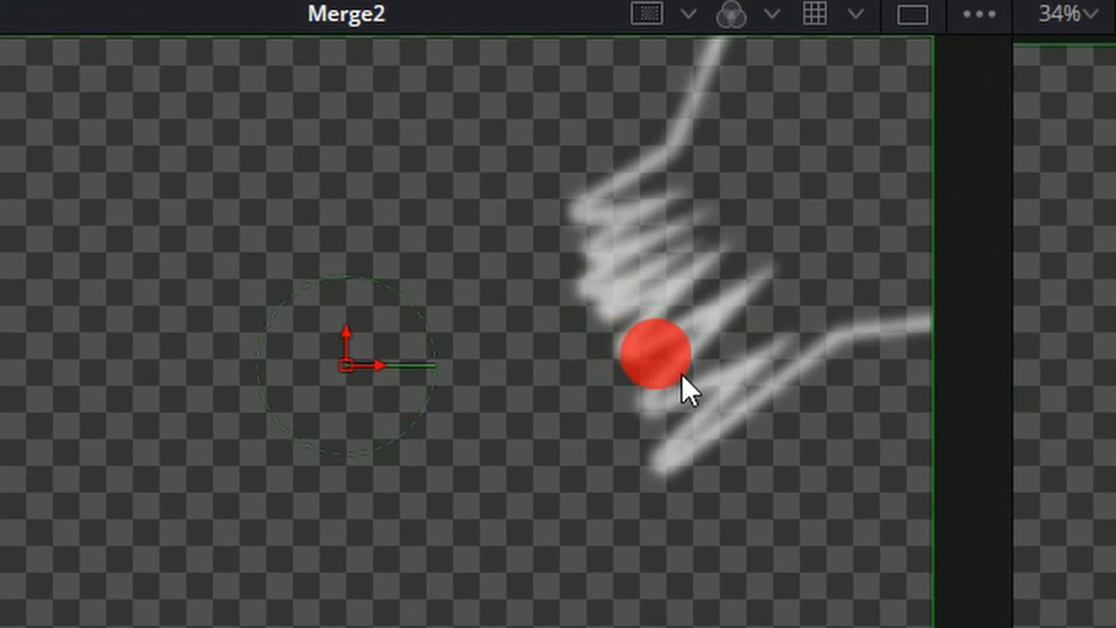
{"action": "scroll", "coordinate": [449, 384], "scroll_direction": "up", "scroll_amount": 5}
{"action": "scroll", "coordinate": [450, 386], "scroll_direction": "down", "scroll_amount": 5}
{"action": "scroll", "coordinate": [450, 386], "scroll_direction": "up", "scroll_amount": 5}
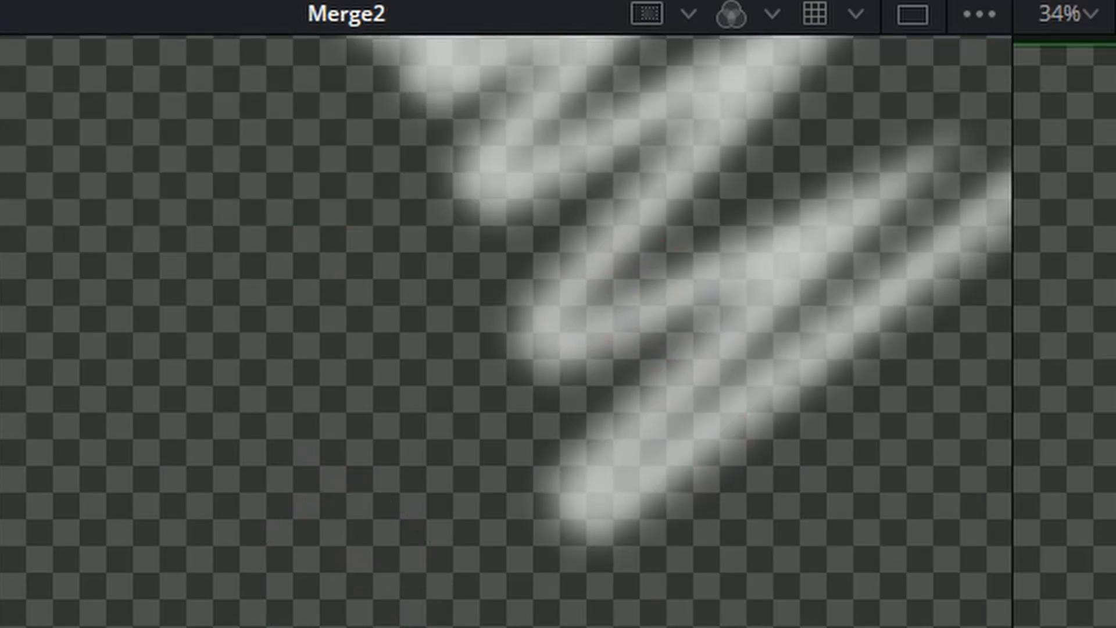
Set FastNoise1's Contrast to 5.0 and its Detail to 8.03.
{"action": "left_click", "coordinate": [377, 443]}
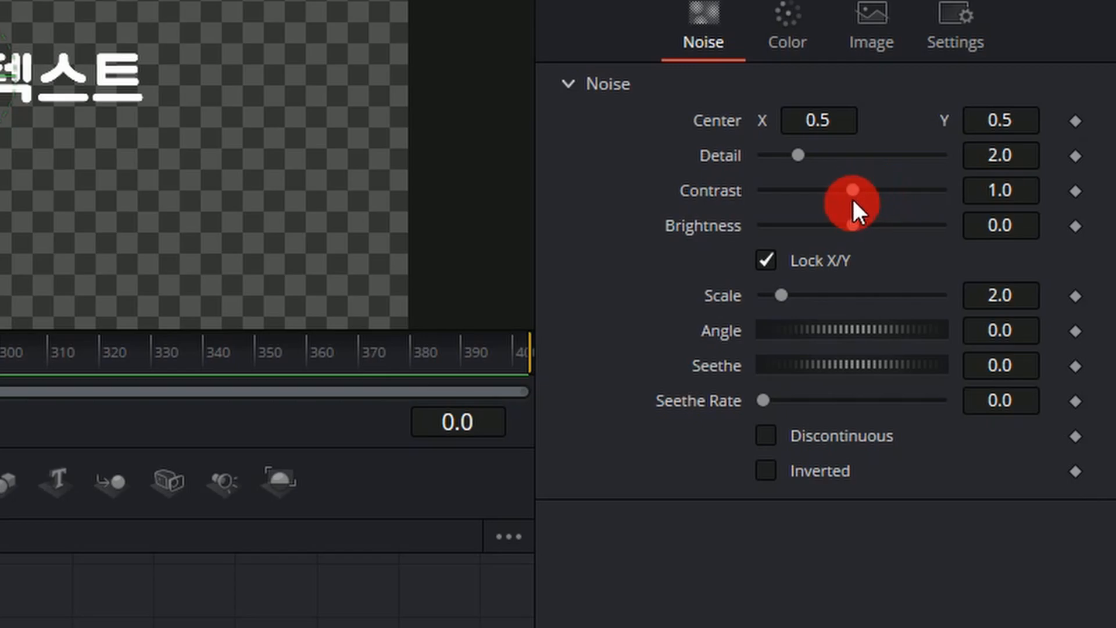
{"action": "left_click_drag", "start_coordinate": [854, 199], "coordinate": [945, 192]}
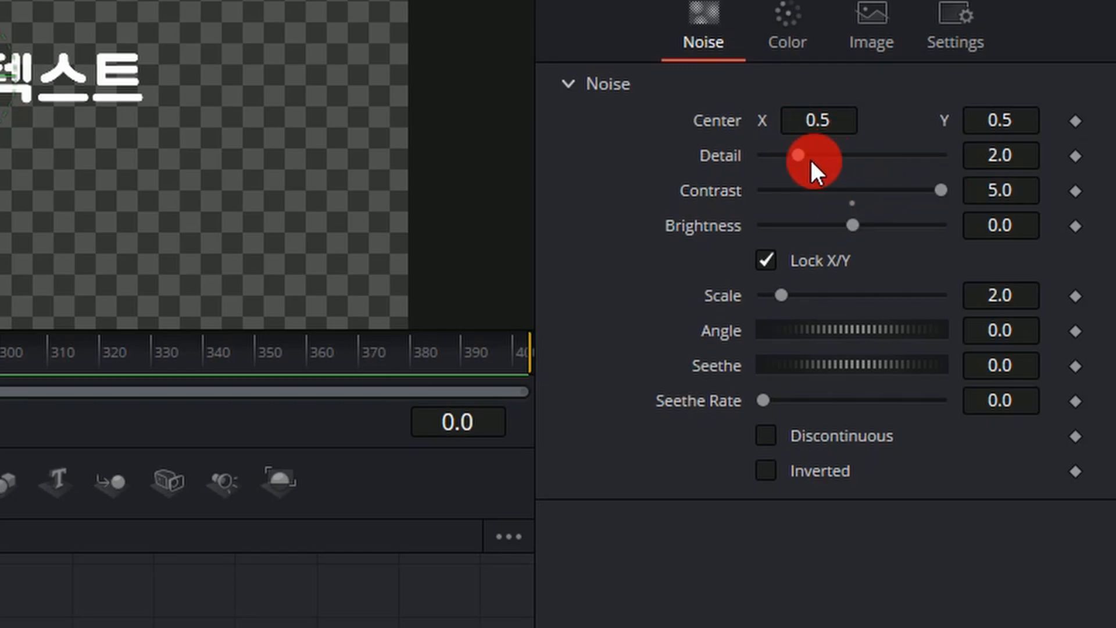
{"action": "left_click_drag", "start_coordinate": [803, 154], "coordinate": [906, 155]}
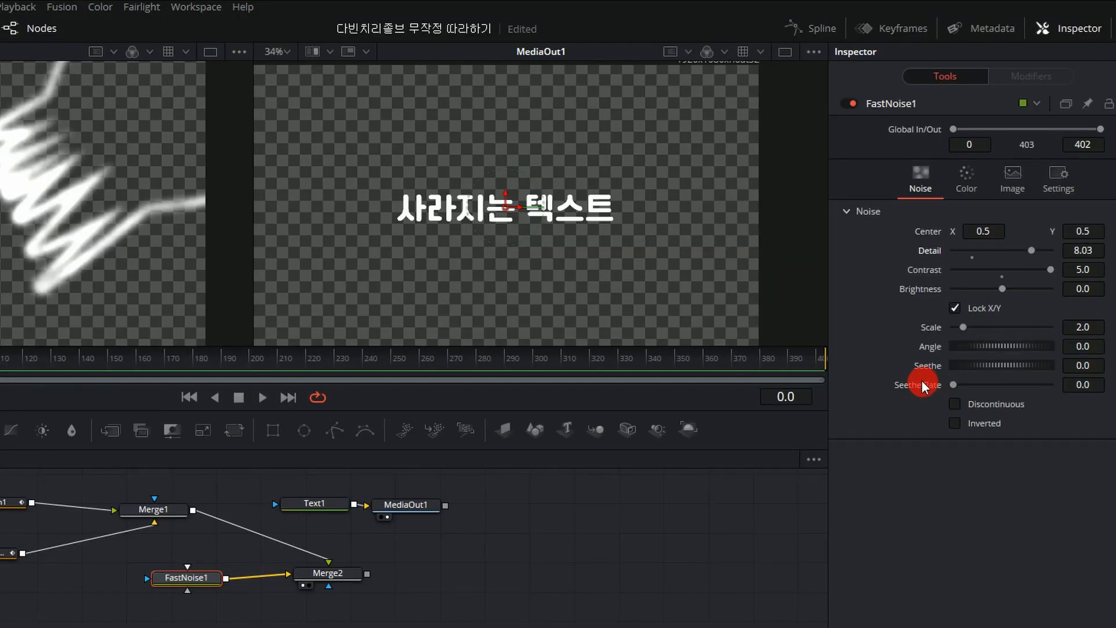
Adjust FastNoise1's Seethe and increase its Scale so the outline breaks up into finer noise patches.
{"action": "left_click_drag", "start_coordinate": [975, 366], "coordinate": [1024, 365]}
{"action": "left_click_drag", "start_coordinate": [1078, 331], "coordinate": [1017, 347]}
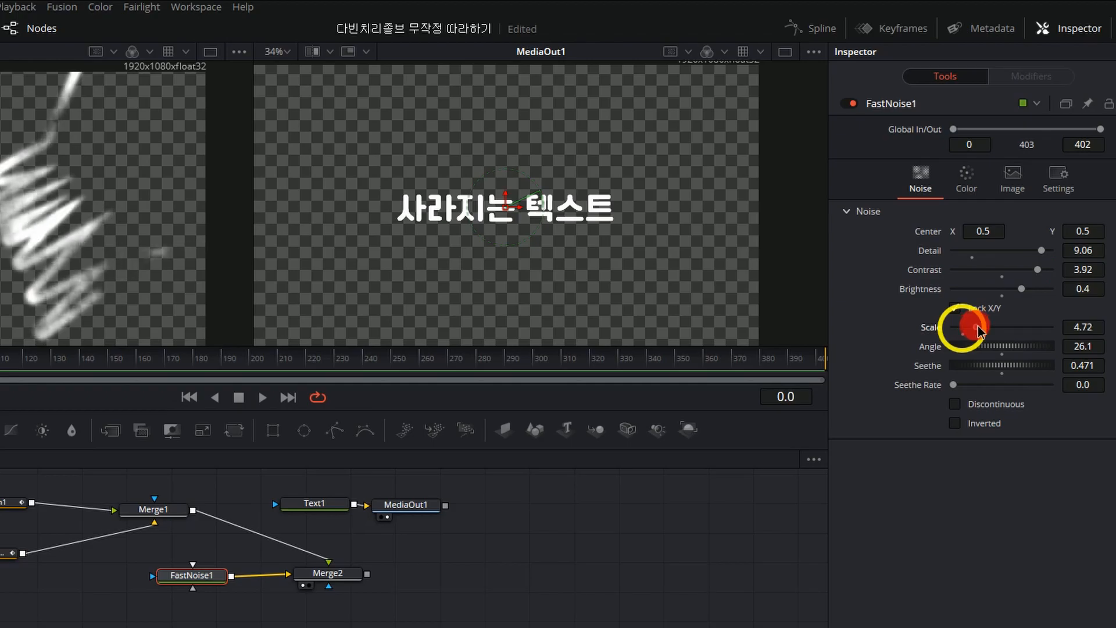
{"action": "left_click_drag", "start_coordinate": [977, 326], "coordinate": [1000, 330]}
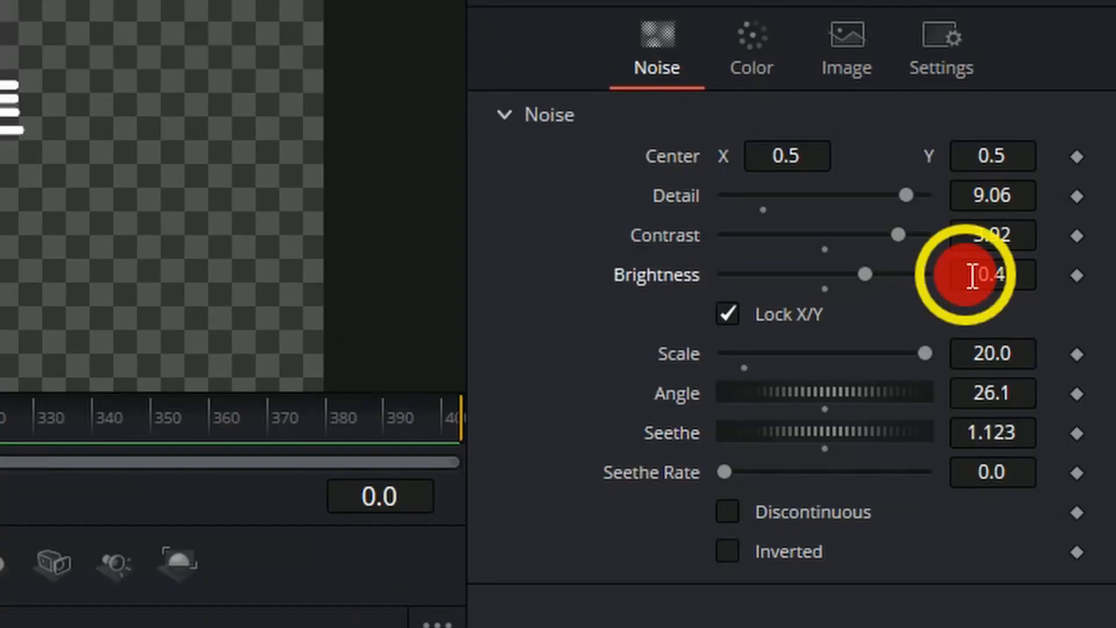
{"action": "left_click_drag", "start_coordinate": [955, 274], "coordinate": [1082, 275]}
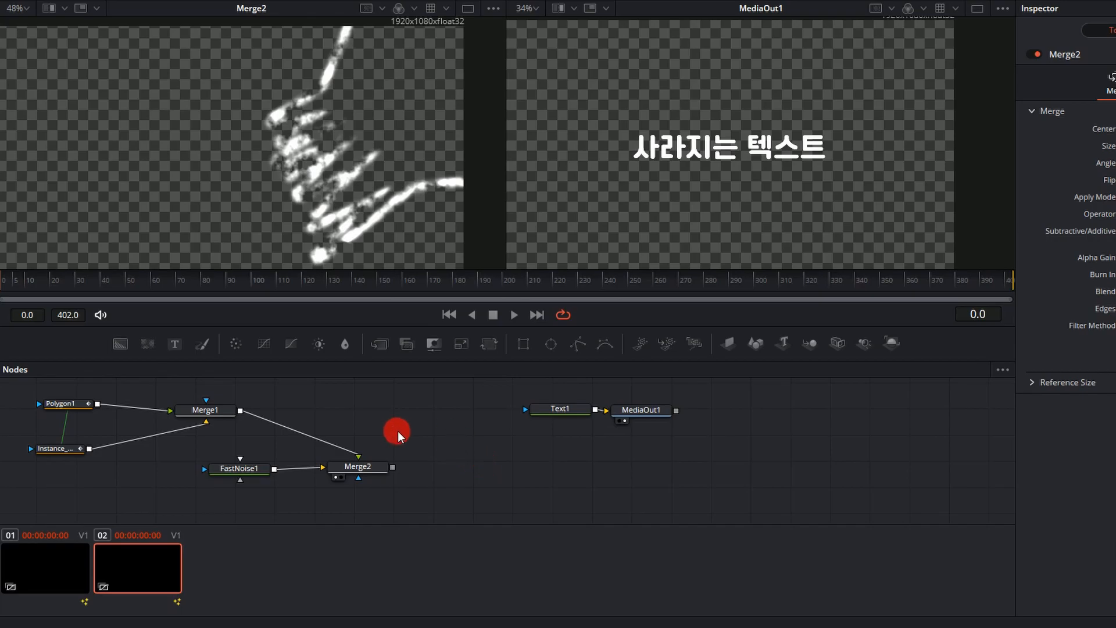
Add a Bitmap node beside Merge2 and connect Merge2's output to its input.
{"action": "left_click", "coordinate": [73, 403]}
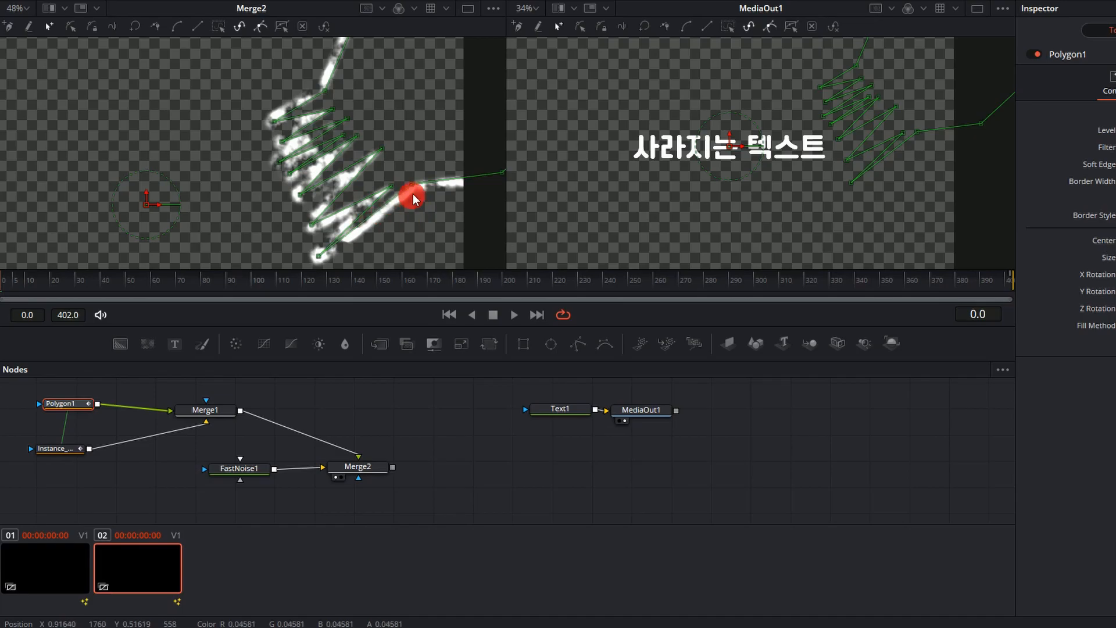
{"action": "left_click", "coordinate": [433, 409]}
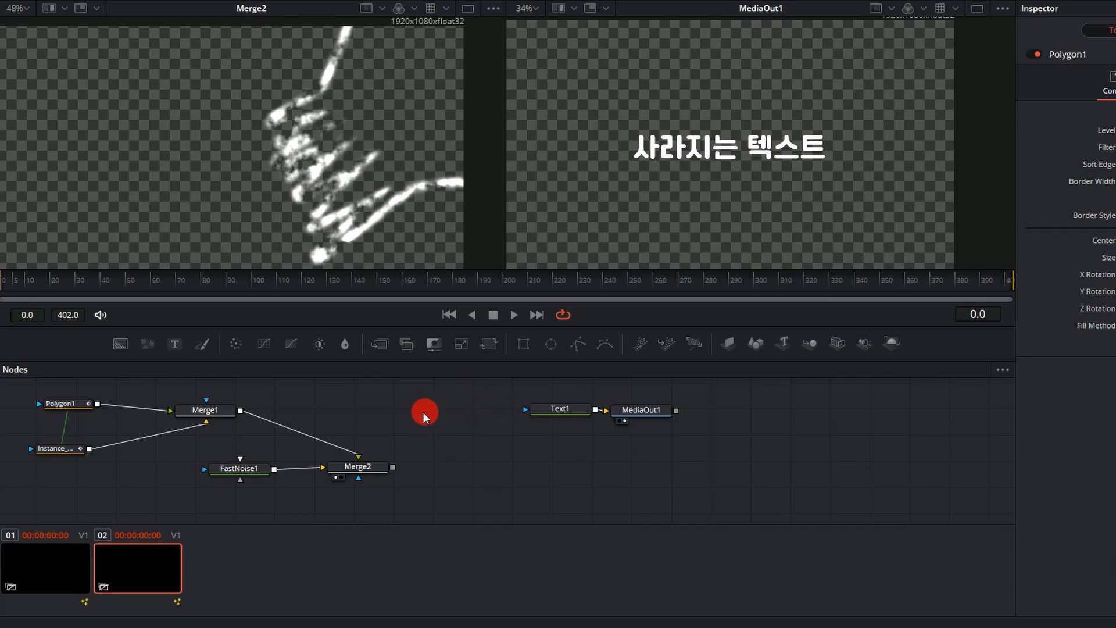
{"action": "key", "text": "shift+space"}
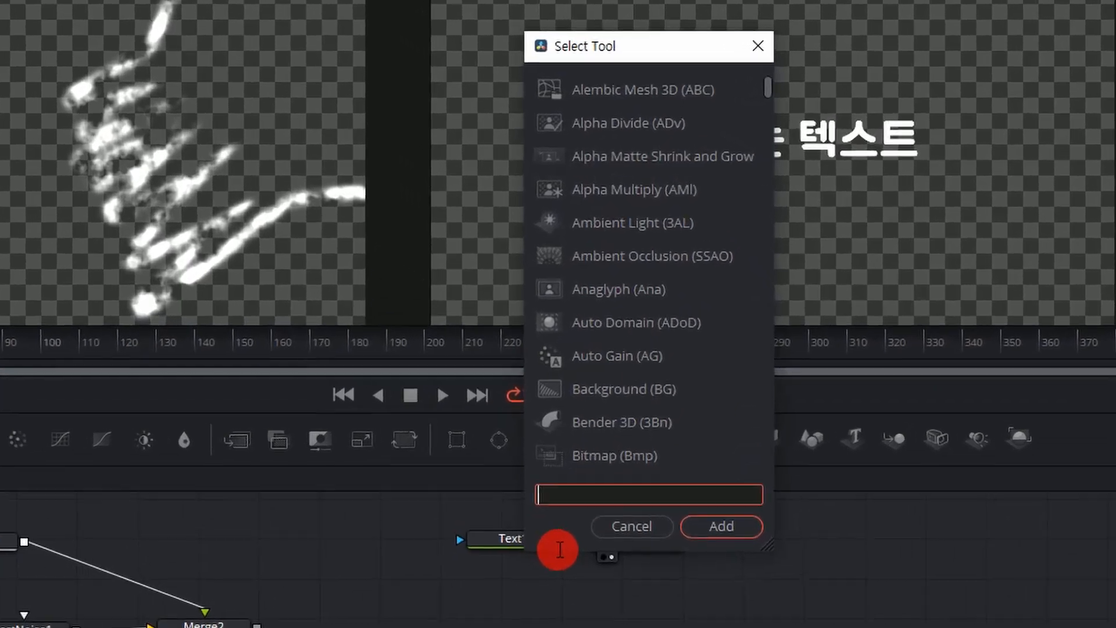
{"action": "type", "text": "bitmap"}
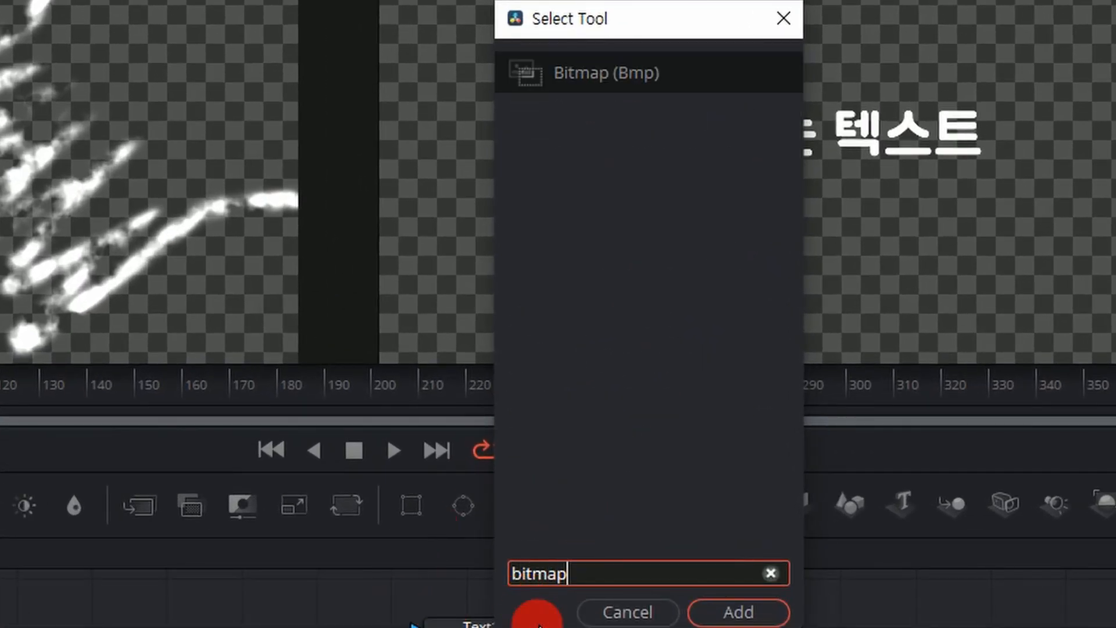
{"action": "left_click", "coordinate": [753, 612]}
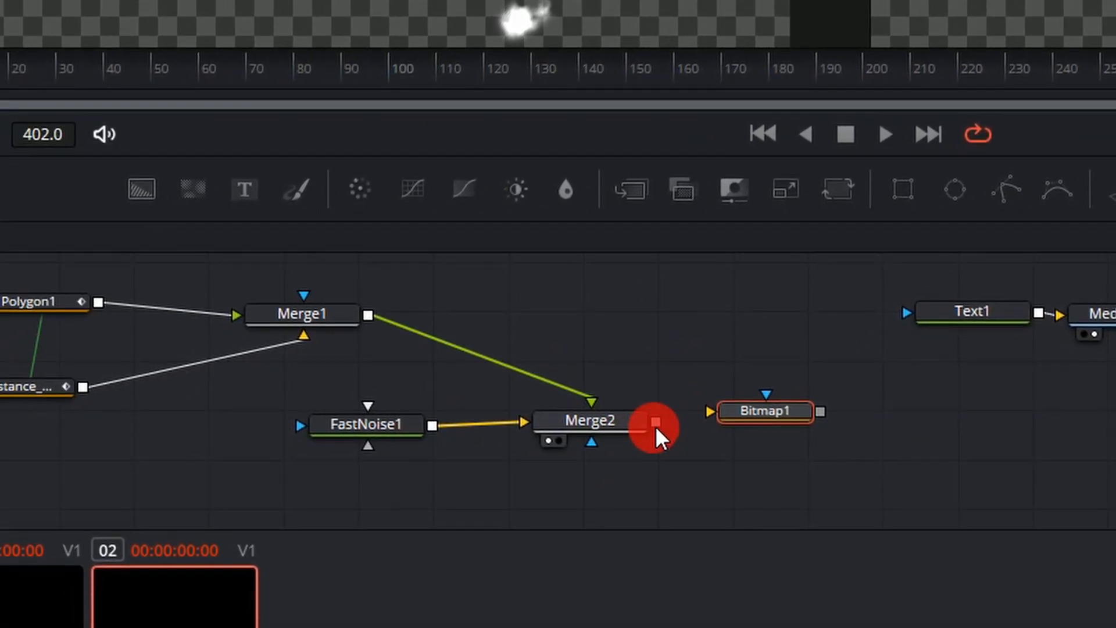
{"action": "left_click_drag", "start_coordinate": [655, 421], "coordinate": [709, 413]}
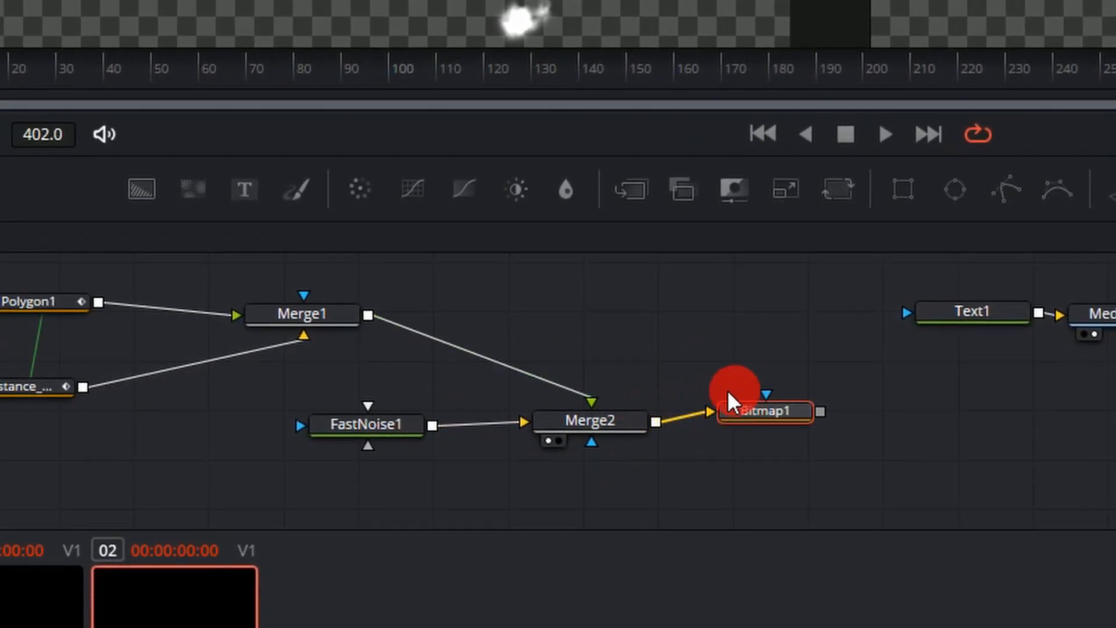
{"action": "left_click_drag", "start_coordinate": [777, 412], "coordinate": [777, 419]}
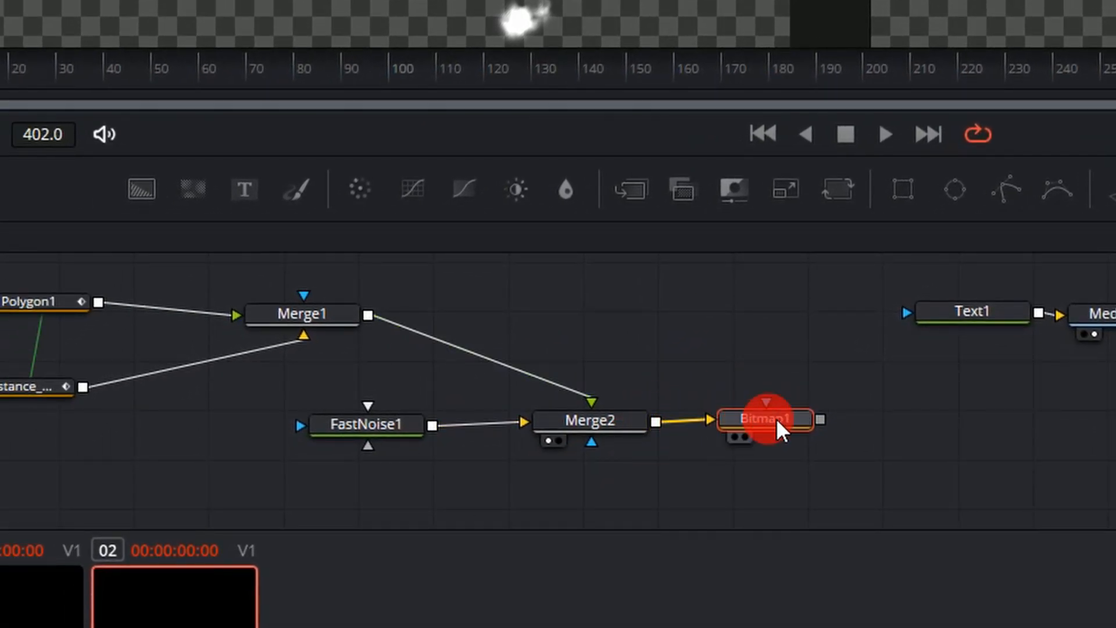
Add an unconnected Matte Control node below Text1 and move MediaOut1 farther from Text1.
{"action": "left_click", "coordinate": [888, 425]}
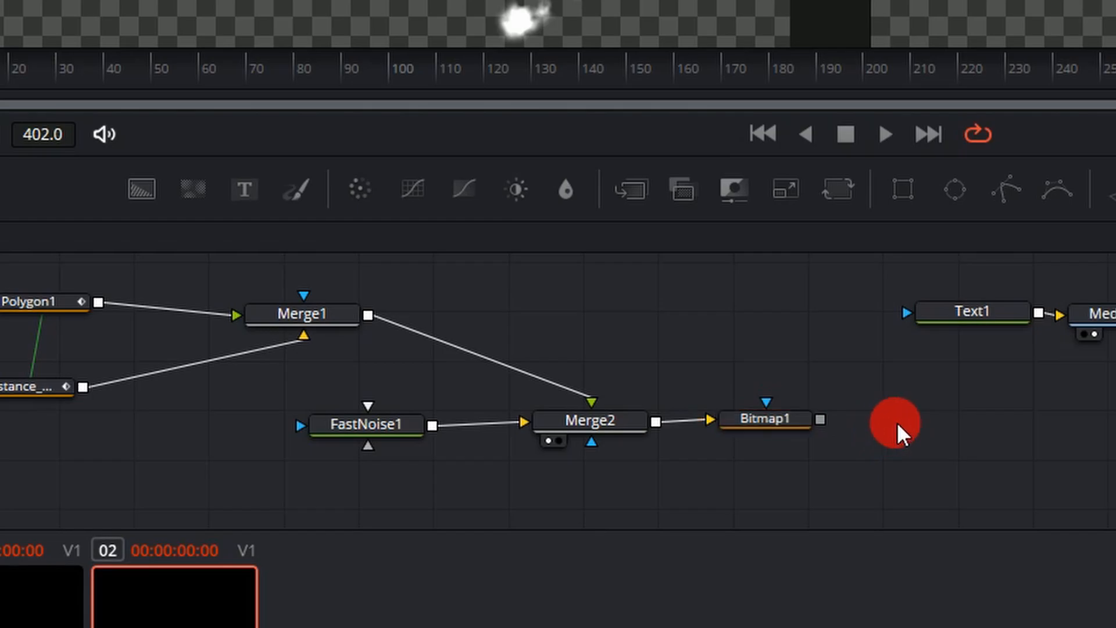
{"action": "key", "text": "shift+space"}
{"action": "type", "text": "matt"}
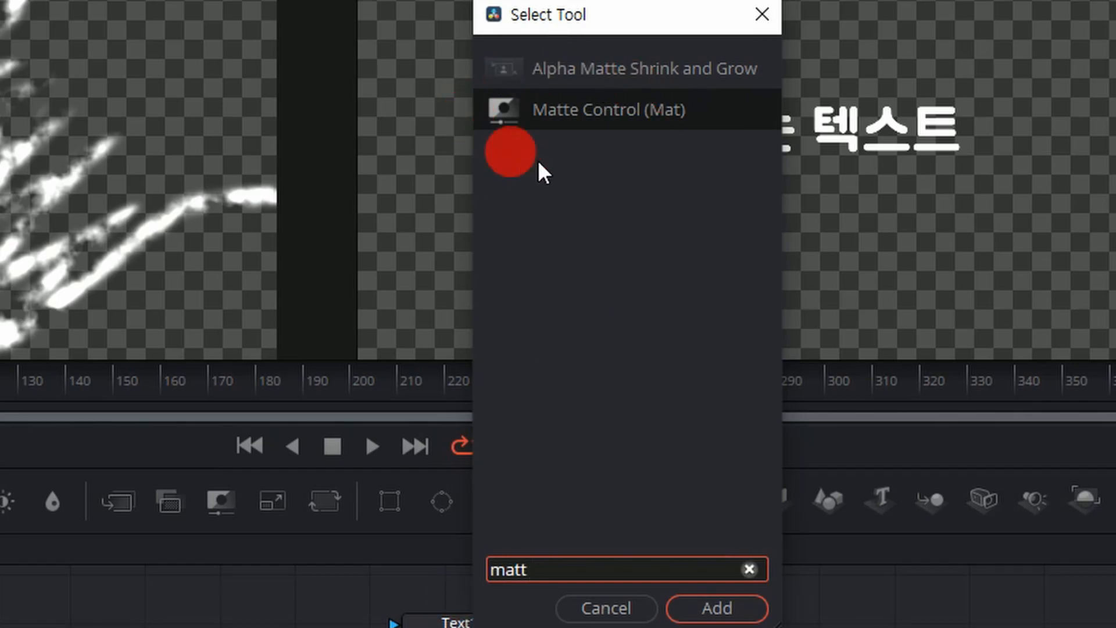
{"action": "left_click", "coordinate": [717, 608]}
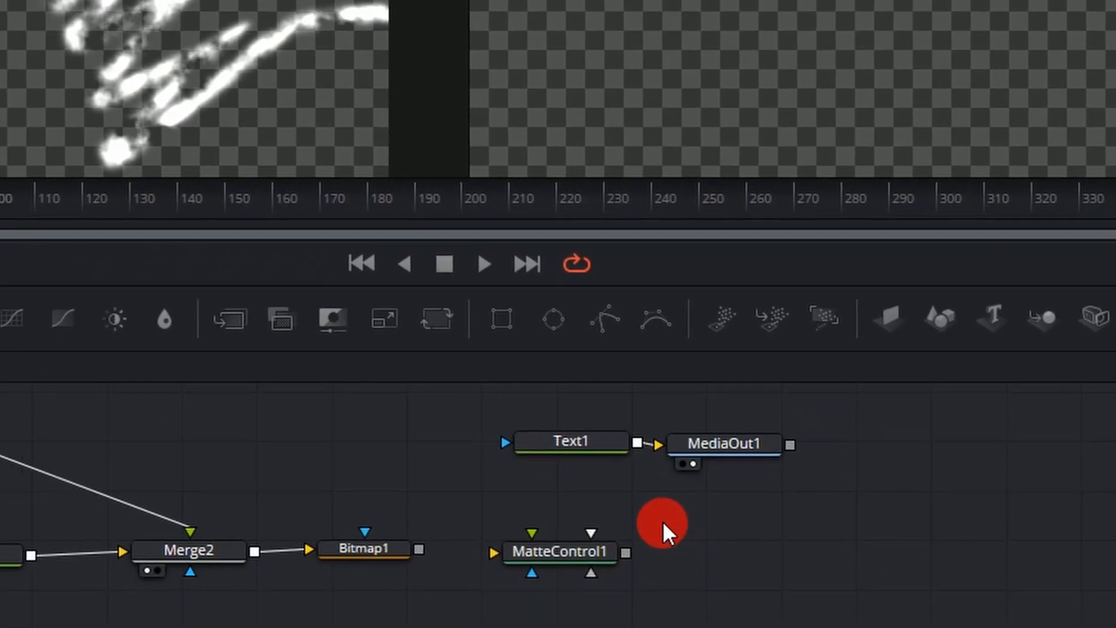
{"action": "left_click_drag", "start_coordinate": [610, 624], "coordinate": [785, 625]}
{"action": "left_click", "coordinate": [951, 280]}
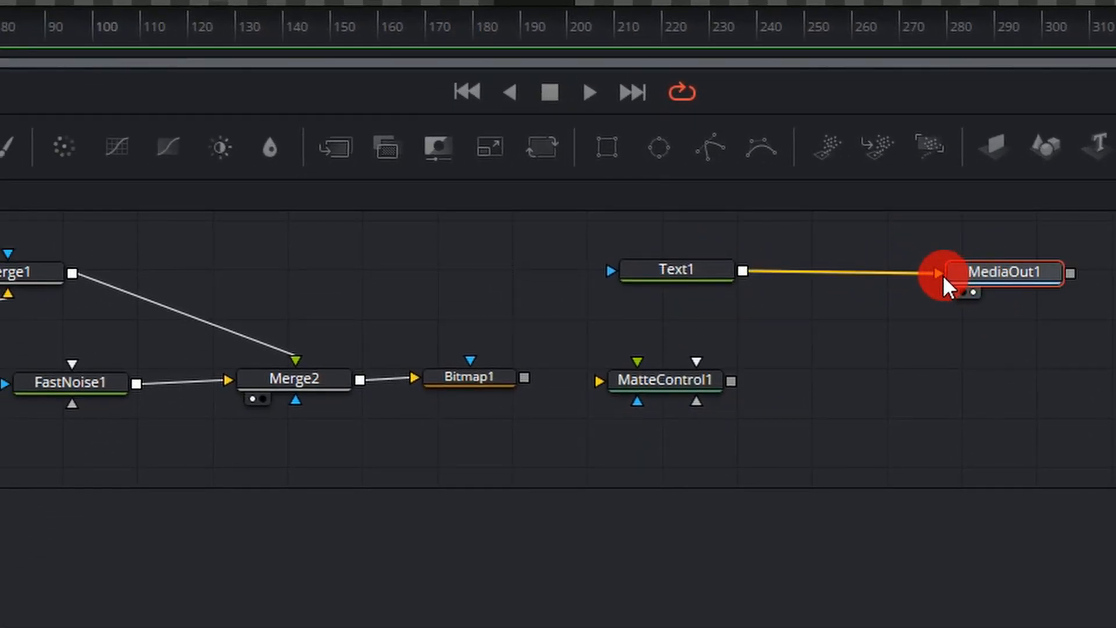
Disconnect Text1 from MediaOut1, place Text1 below the gap between Bitmap1 and MatteControl1, and raise those two nodes.
{"action": "left_click_drag", "start_coordinate": [944, 274], "coordinate": [777, 260]}
{"action": "left_click_drag", "start_coordinate": [678, 271], "coordinate": [490, 443]}
{"action": "left_click_drag", "start_coordinate": [480, 378], "coordinate": [460, 318]}
{"action": "left_click_drag", "start_coordinate": [684, 387], "coordinate": [672, 338]}
{"action": "left_click", "coordinate": [564, 317]}
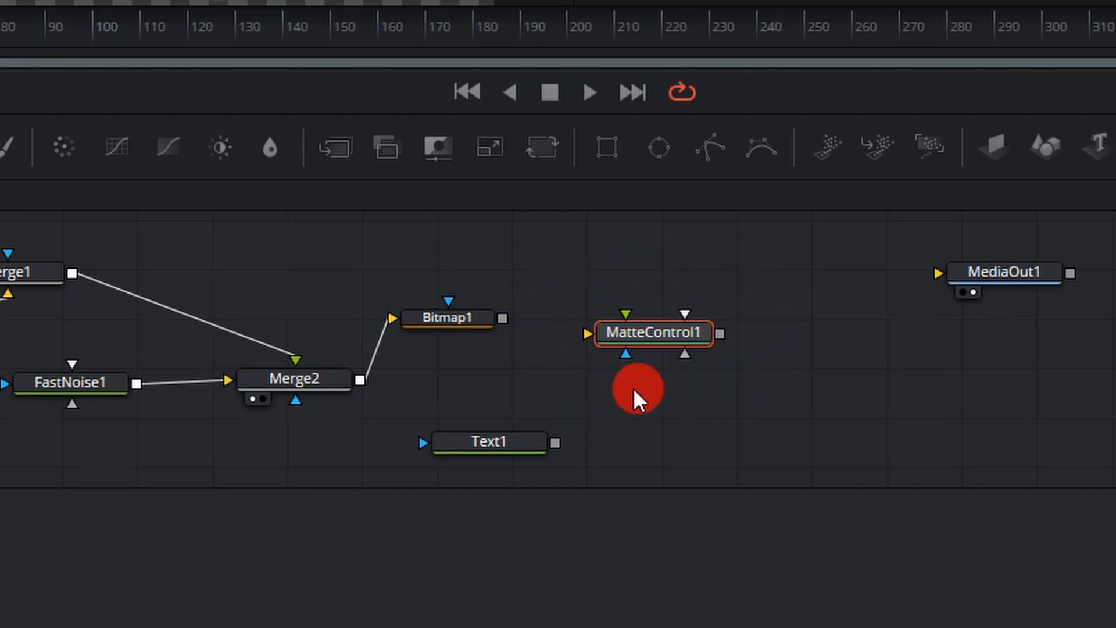
{"action": "left_click_drag", "start_coordinate": [498, 443], "coordinate": [559, 437]}
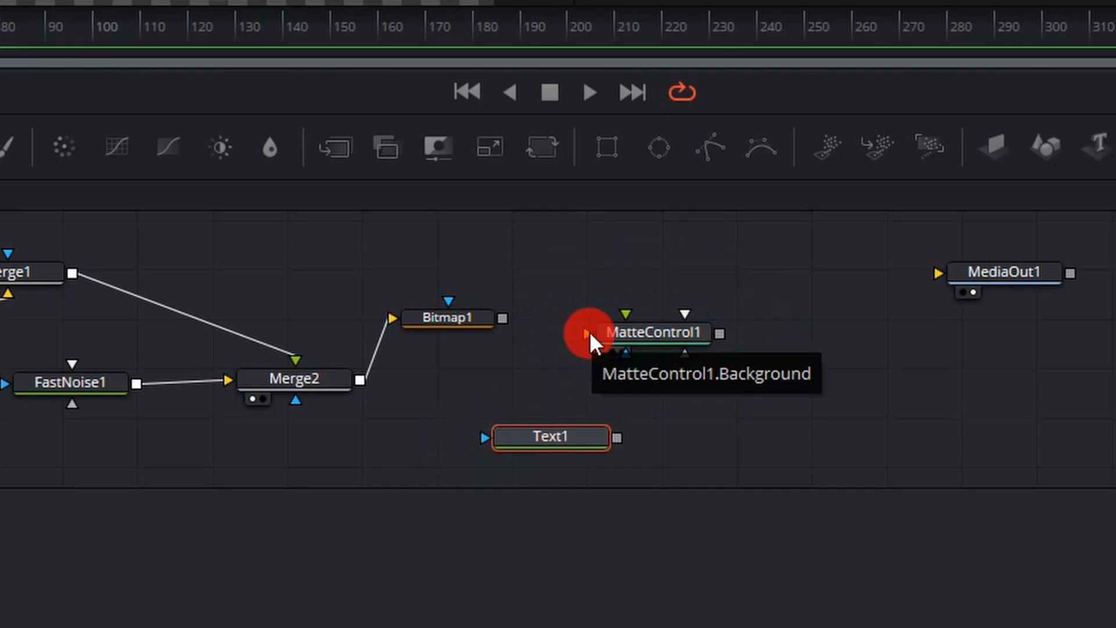
Connect Text1 to MatteControl1's Background and Bitmap1 to its GarbageMatte, aligning MatteControl1 with Bitmap1 and Text1 beneath it.
{"action": "left_click_drag", "start_coordinate": [590, 332], "coordinate": [612, 436]}
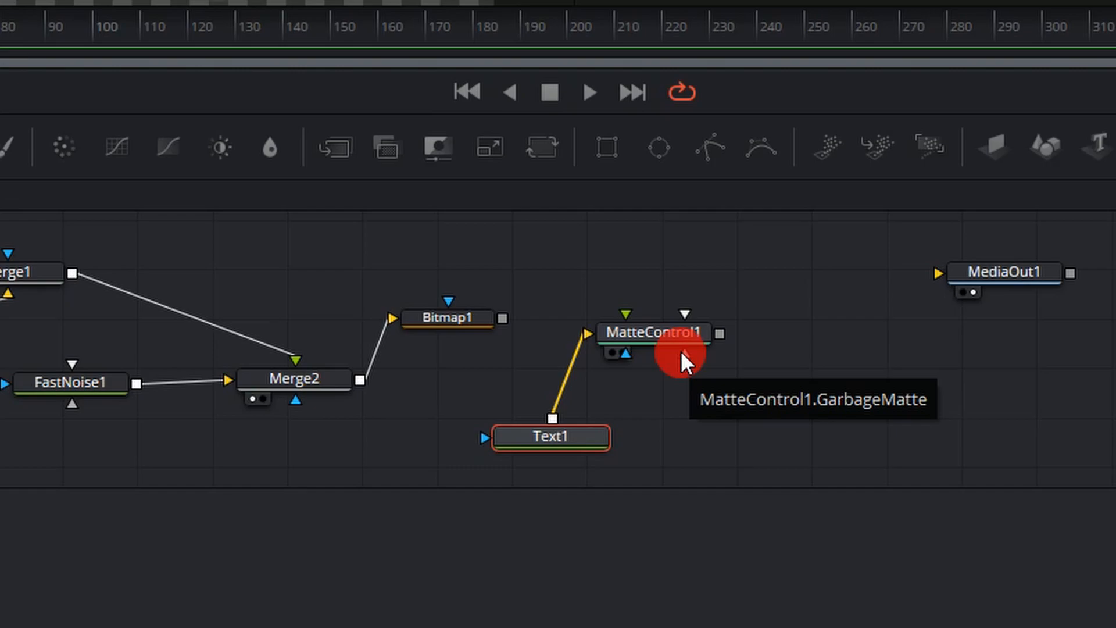
{"action": "left_click_drag", "start_coordinate": [681, 351], "coordinate": [503, 318]}
{"action": "left_click_drag", "start_coordinate": [670, 336], "coordinate": [650, 319]}
{"action": "left_click_drag", "start_coordinate": [579, 434], "coordinate": [640, 412]}
{"action": "left_click", "coordinate": [632, 324]}
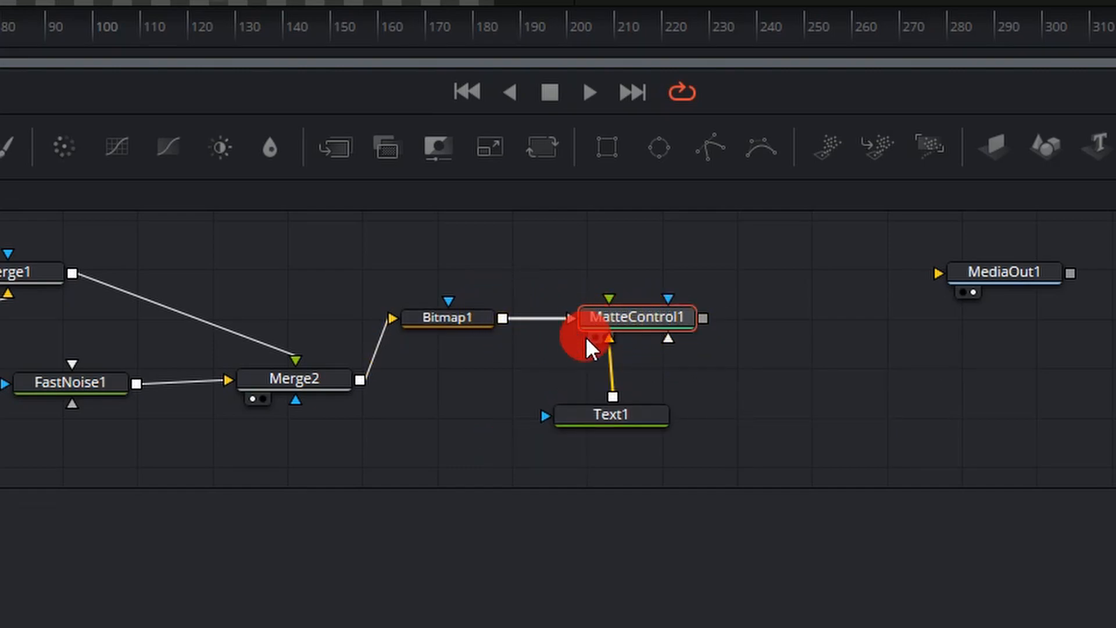
Display MatteControl1 in the first viewer and check the text at several frames up to frame 206.
{"action": "left_click", "coordinate": [593, 337]}
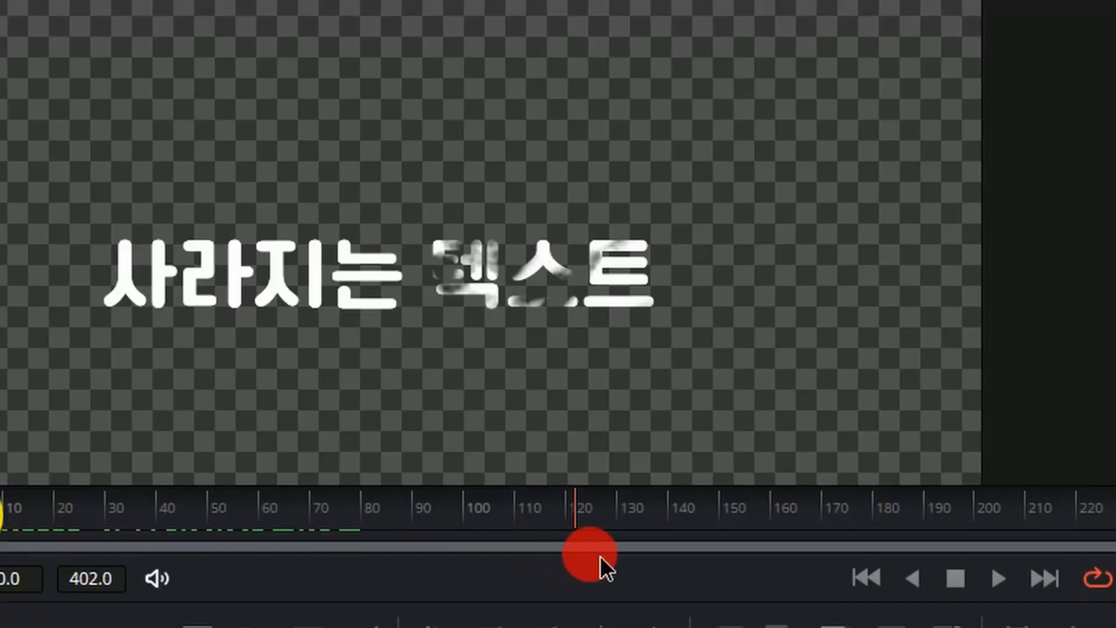
{"action": "left_click_drag", "start_coordinate": [600, 556], "coordinate": [863, 560]}
{"action": "left_click", "coordinate": [256, 448]}
{"action": "left_click", "coordinate": [580, 516]}
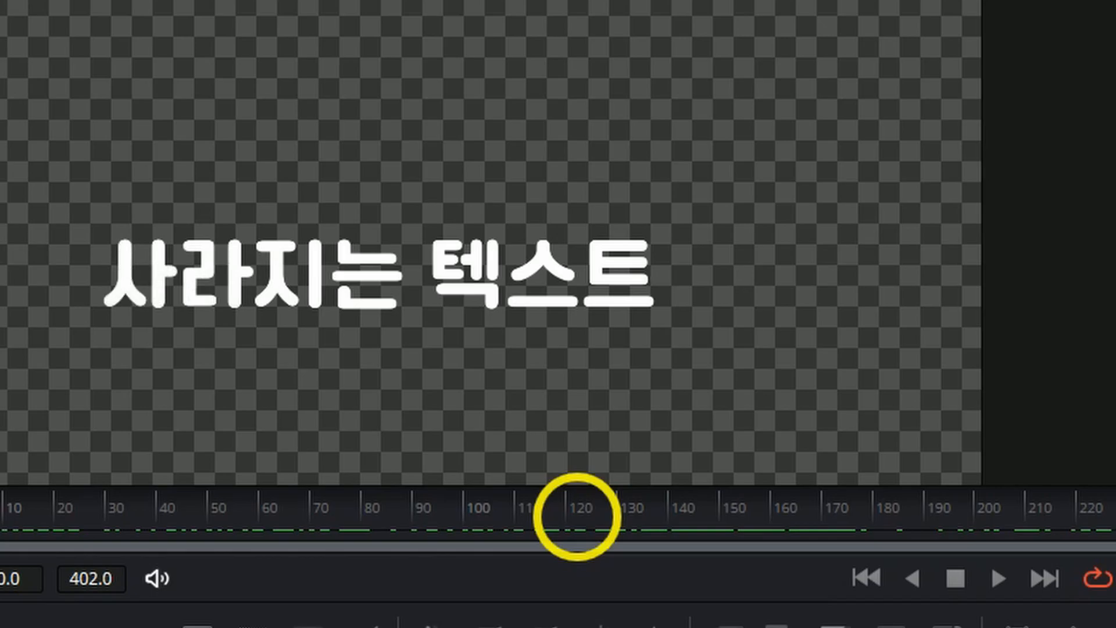
{"action": "left_click", "coordinate": [423, 462]}
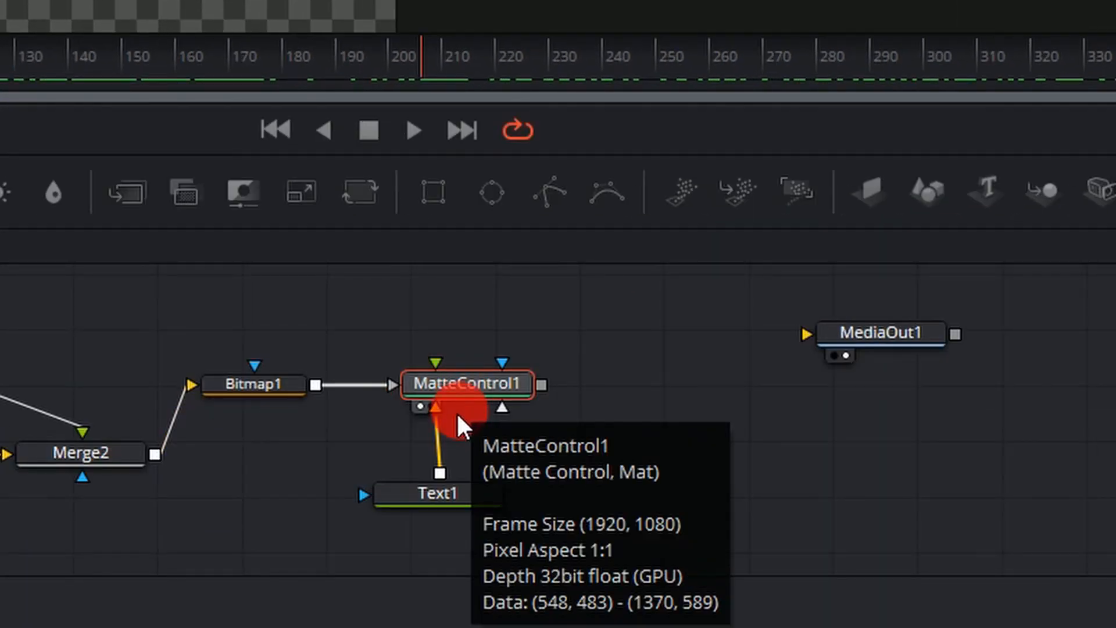
Turn on Invert for MatteControl1's Garbage Matte and scrub through the animation to check the text.
{"action": "left_click", "coordinate": [527, 196]}
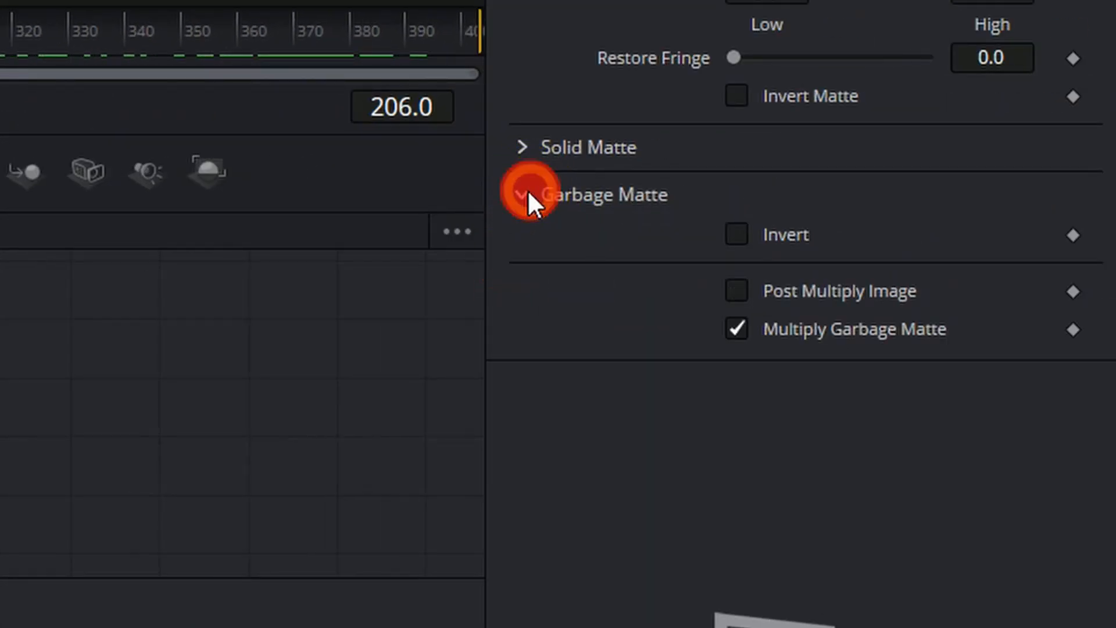
{"action": "left_click", "coordinate": [742, 236]}
{"action": "left_click_drag", "start_coordinate": [55, 284], "coordinate": [260, 294]}
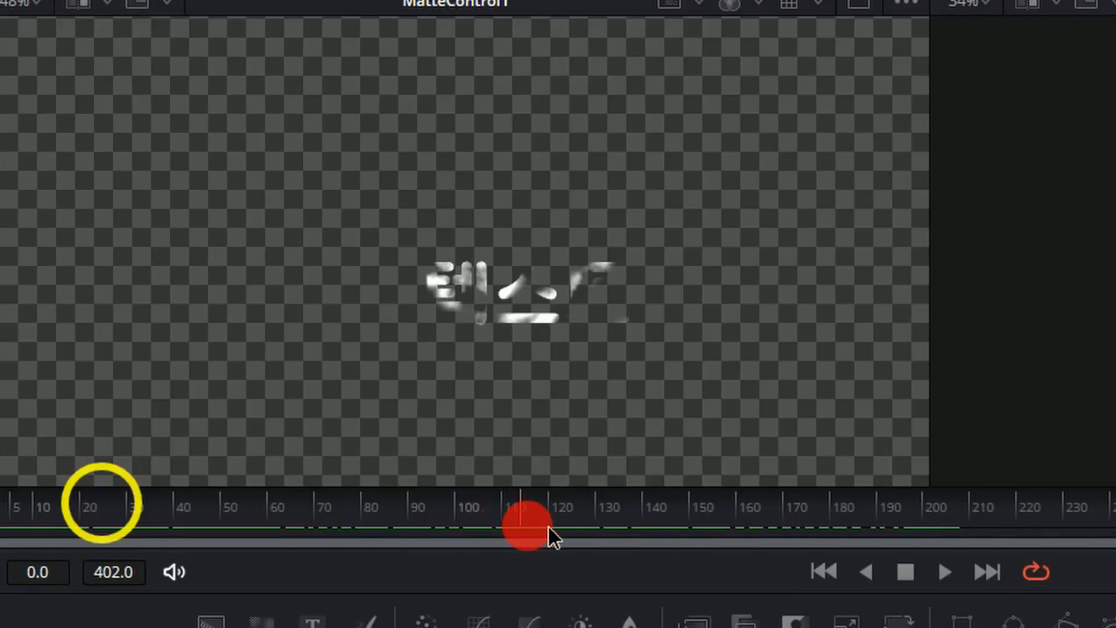
{"action": "left_click_drag", "start_coordinate": [549, 526], "coordinate": [643, 464]}
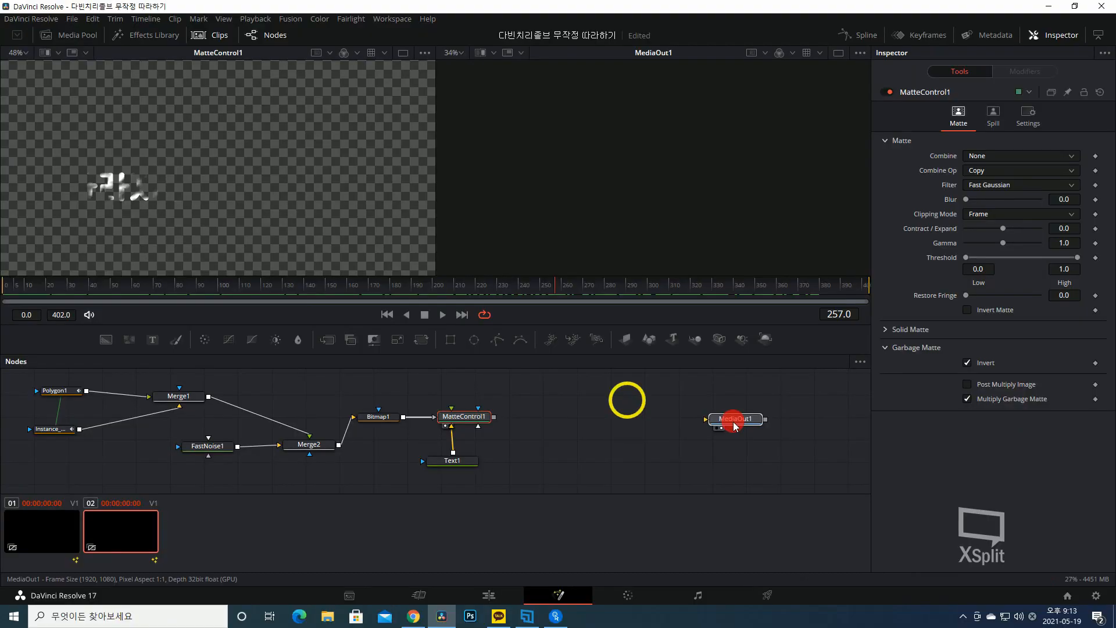
Add an unconnected pEmitter node between MatteControl1 and MediaOut1.
{"action": "left_click", "coordinate": [736, 419]}
{"action": "left_click", "coordinate": [548, 422]}
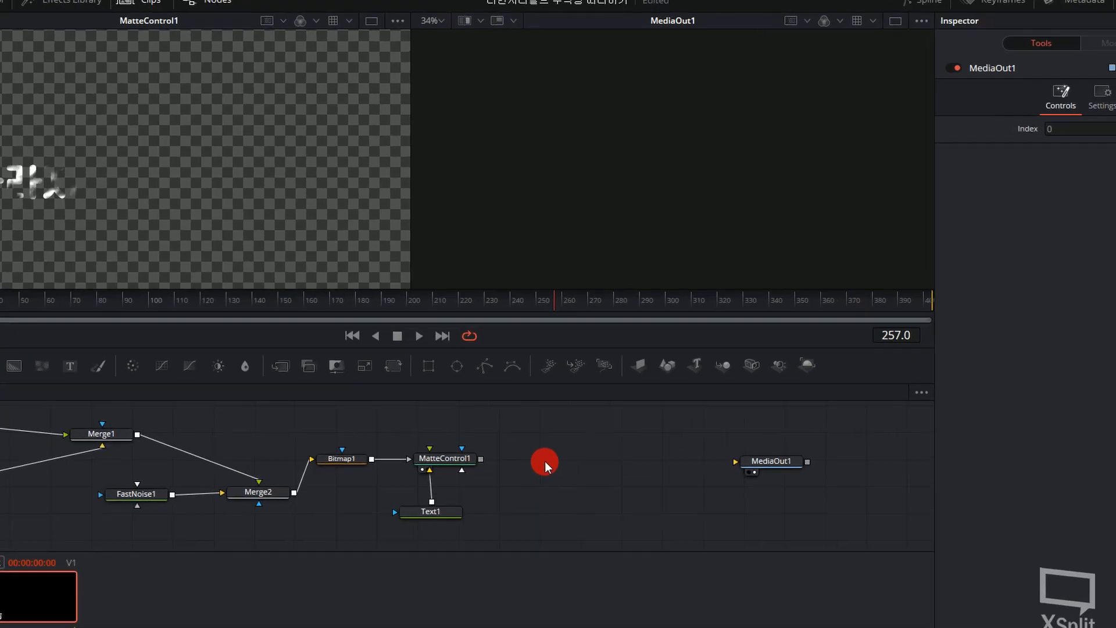
{"action": "key", "text": "shift+space"}
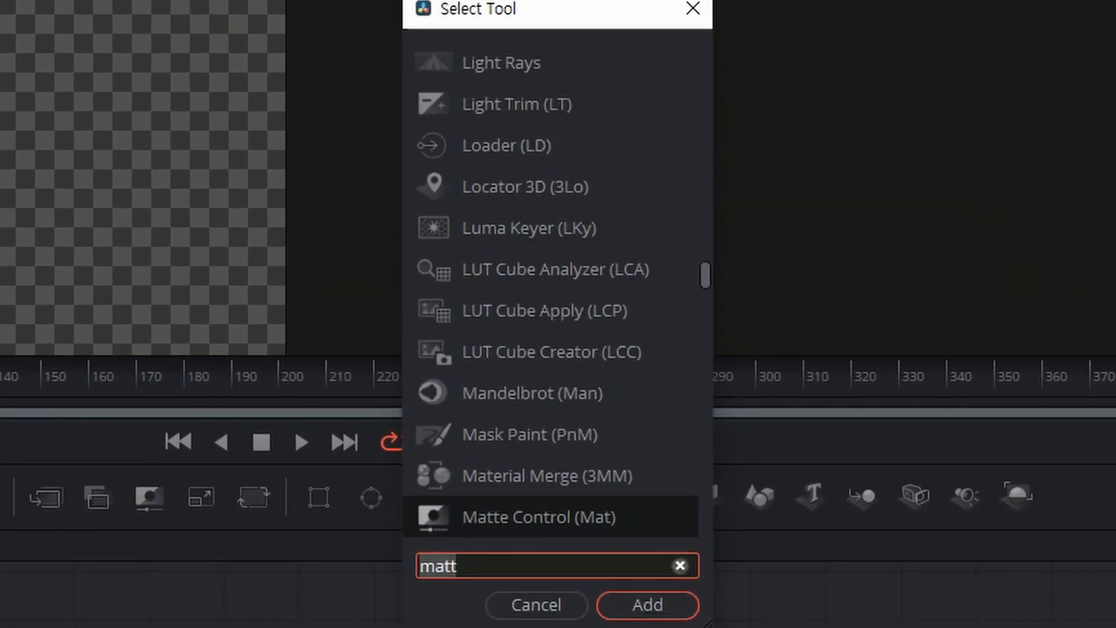
{"action": "type", "text": "pe"}
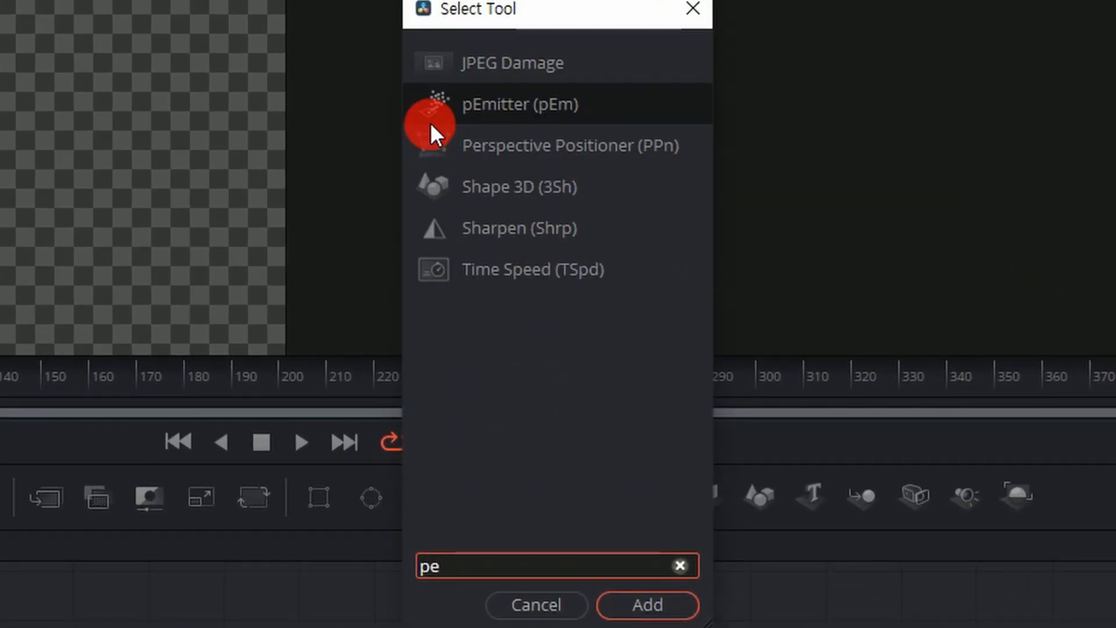
{"action": "left_click", "coordinate": [663, 608]}
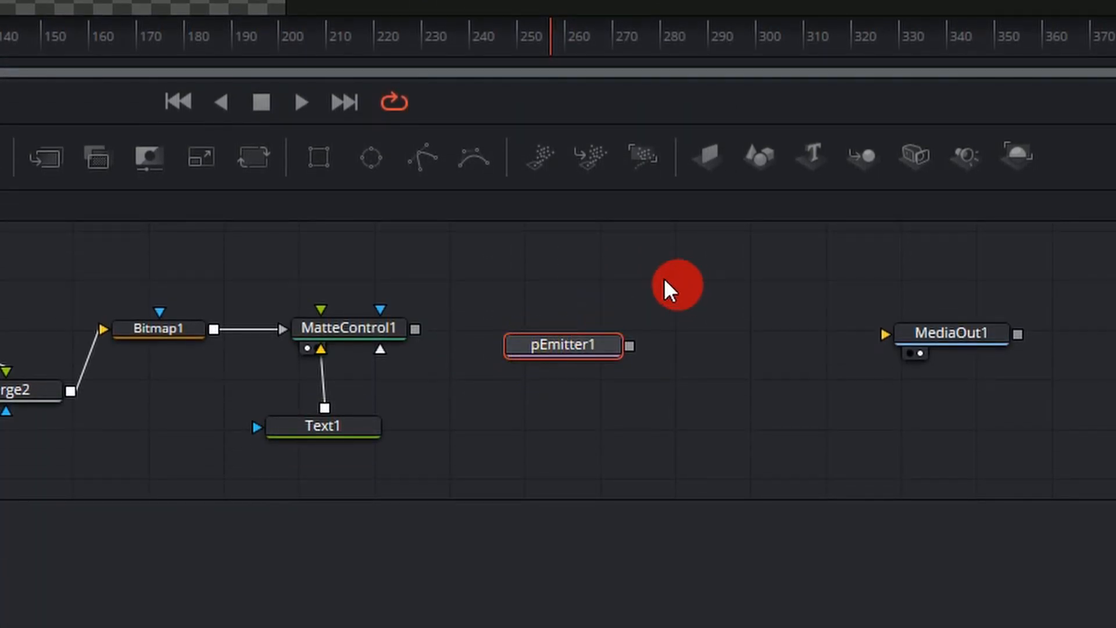
{"action": "left_click_drag", "start_coordinate": [566, 349], "coordinate": [524, 349]}
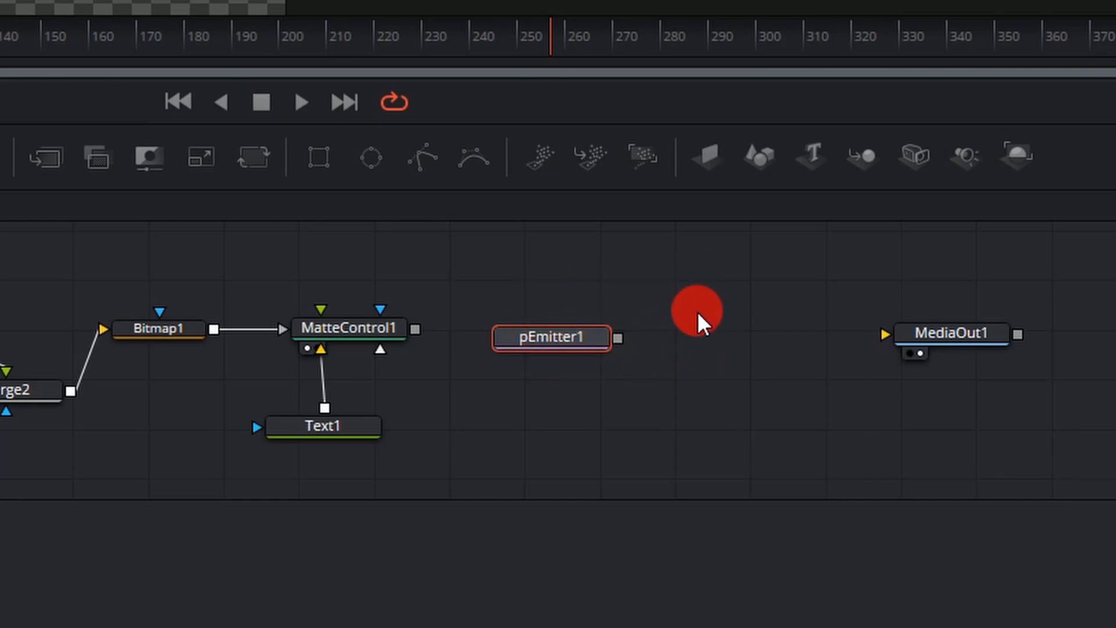
Add a pRender node connected to pEmitter1's output.
{"action": "key", "text": "shift+space"}
{"action": "type", "text": "pe"}
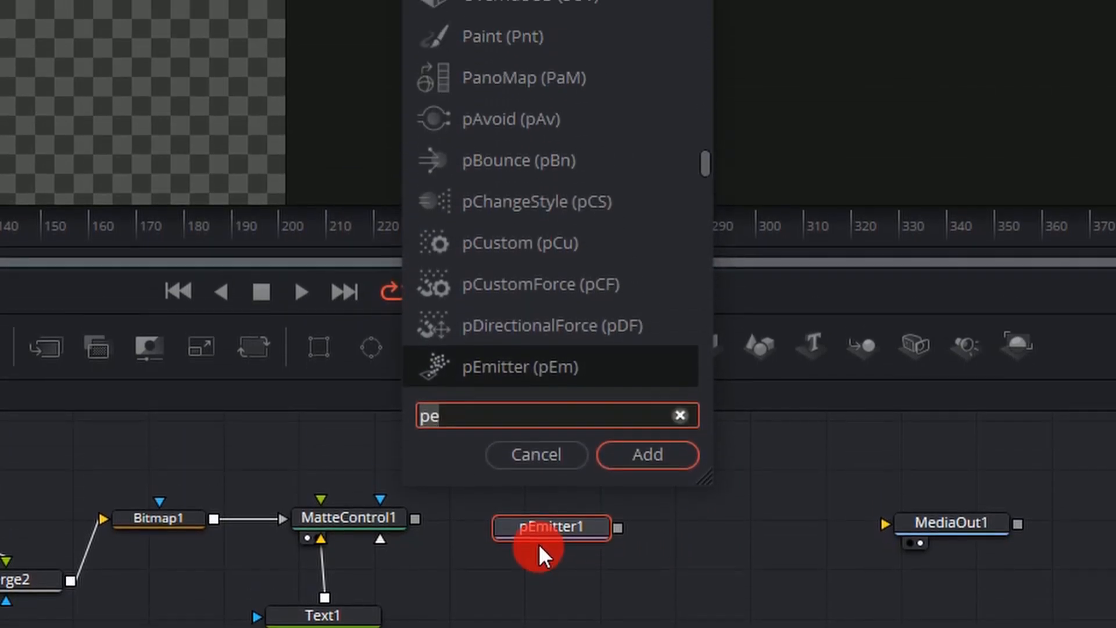
{"action": "key", "text": "BackSpace"}
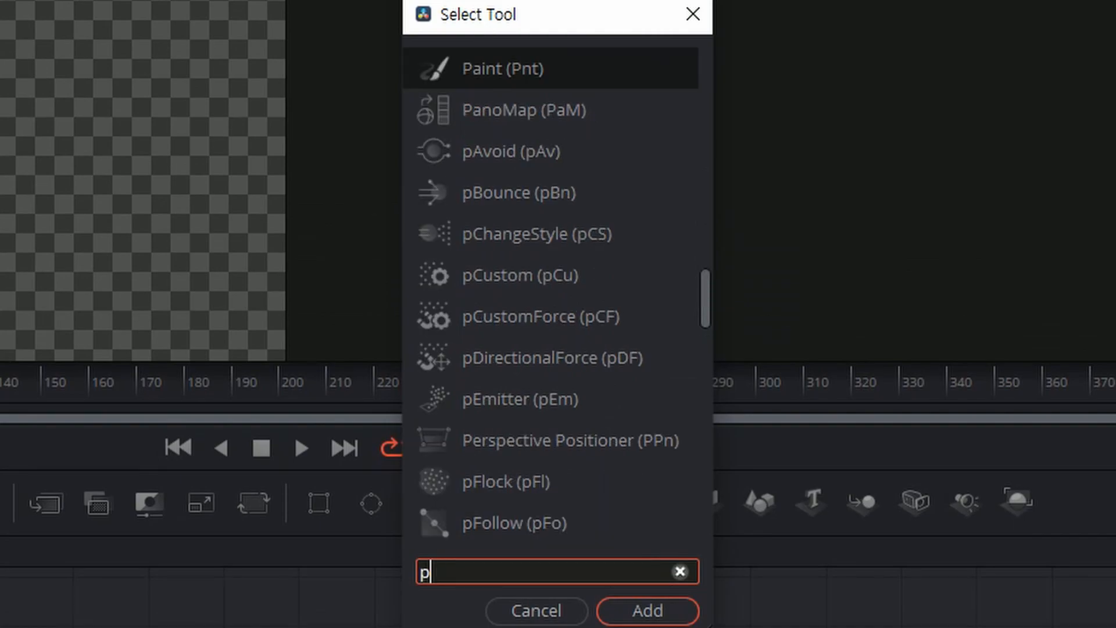
{"action": "type", "text": "r"}
{"action": "left_click", "coordinate": [561, 145]}
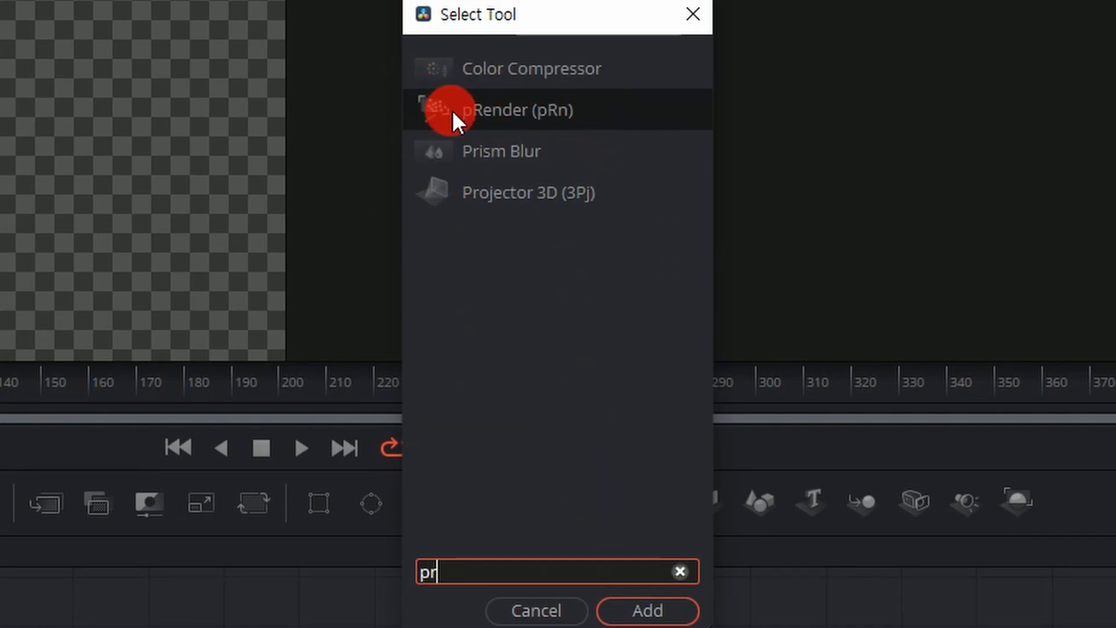
{"action": "left_click", "coordinate": [647, 610]}
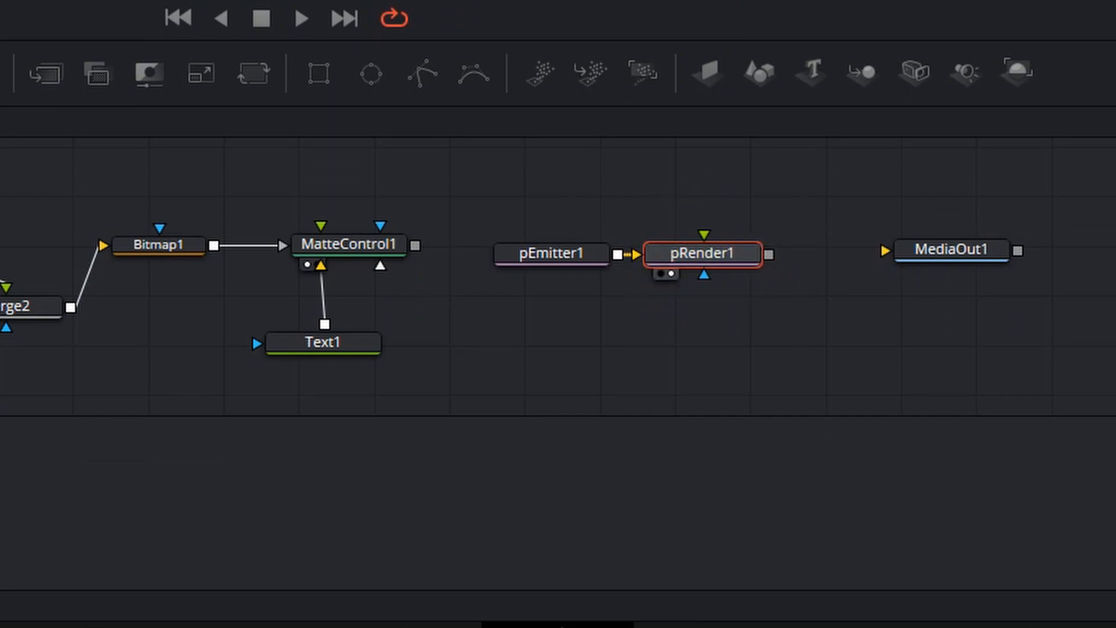
Set pRender1's Output Mode to 2D.
{"action": "left_click", "coordinate": [662, 203]}
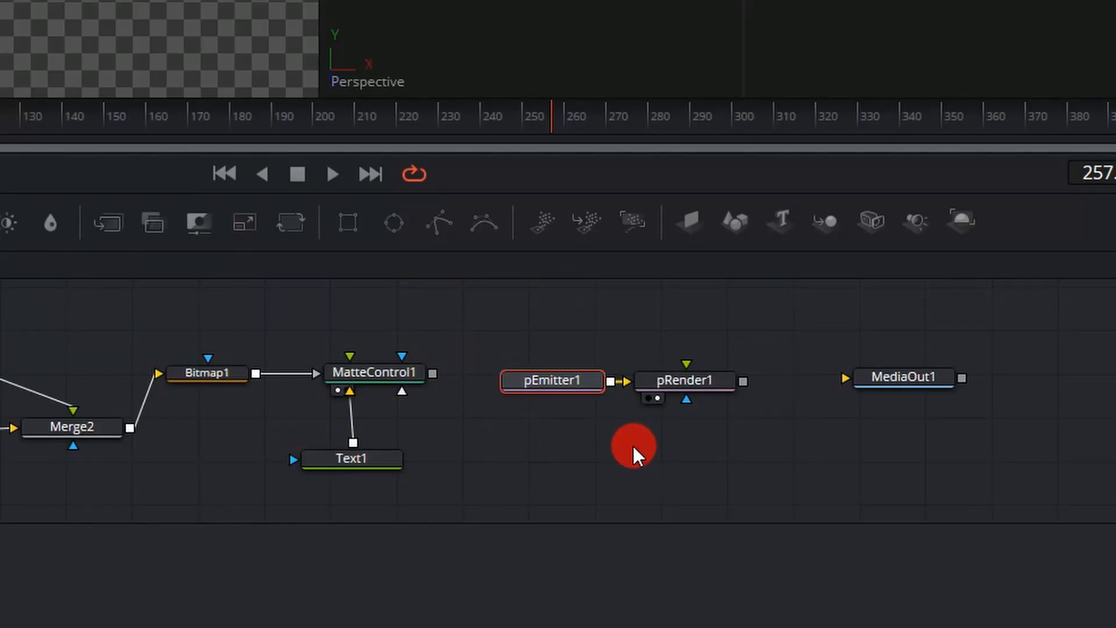
{"action": "left_click", "coordinate": [702, 386]}
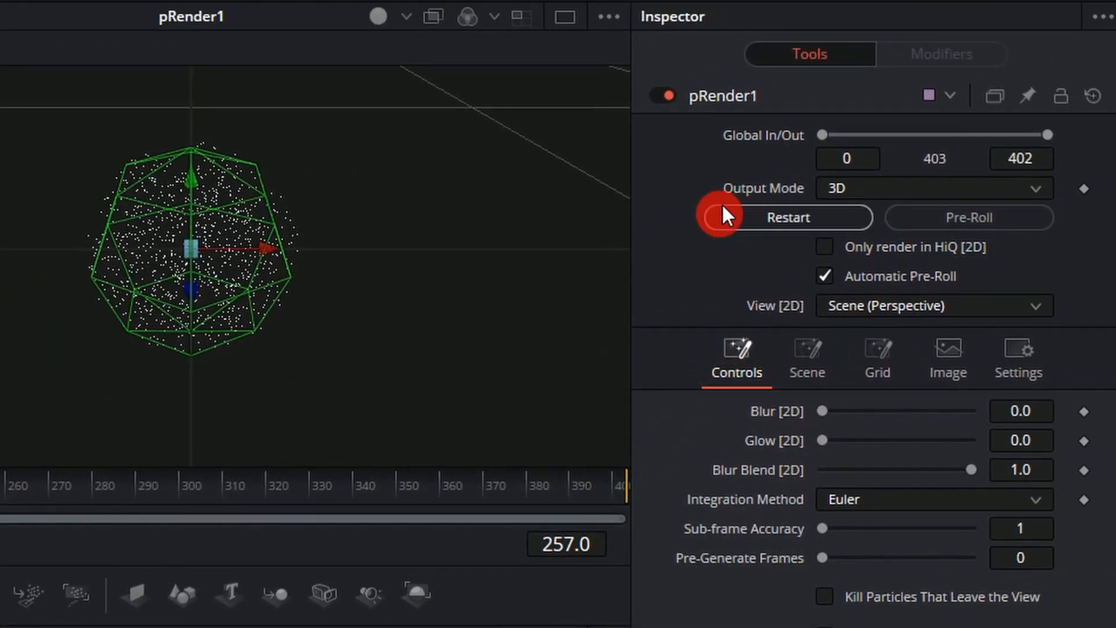
{"action": "left_click", "coordinate": [876, 186]}
{"action": "left_click", "coordinate": [860, 245]}
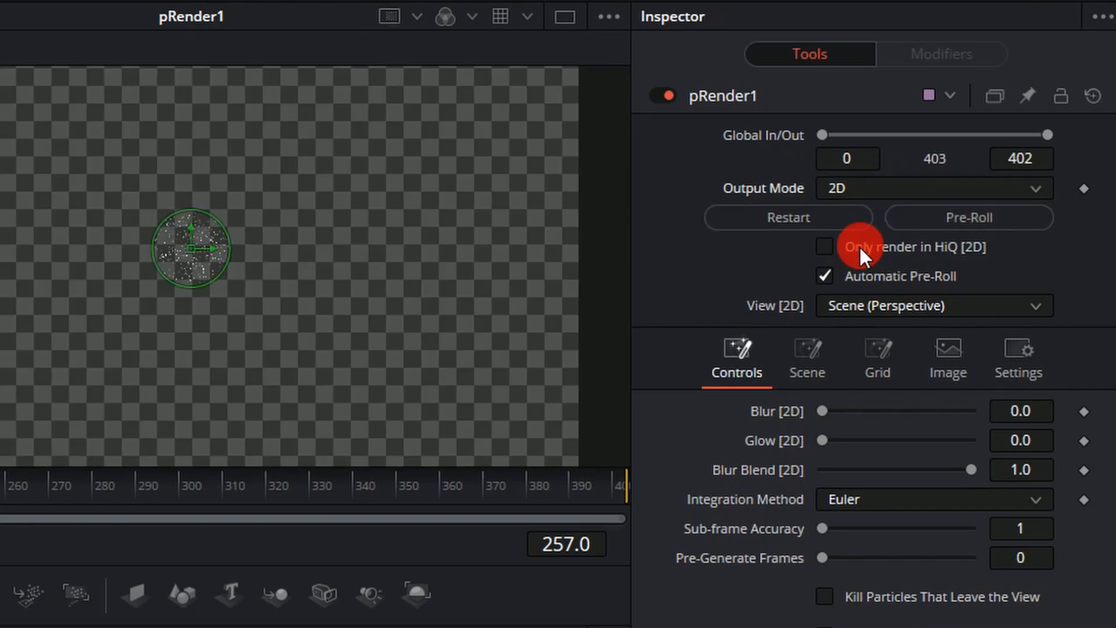
{"action": "scroll", "coordinate": [196, 269], "scroll_direction": "up", "scroll_amount": 3}
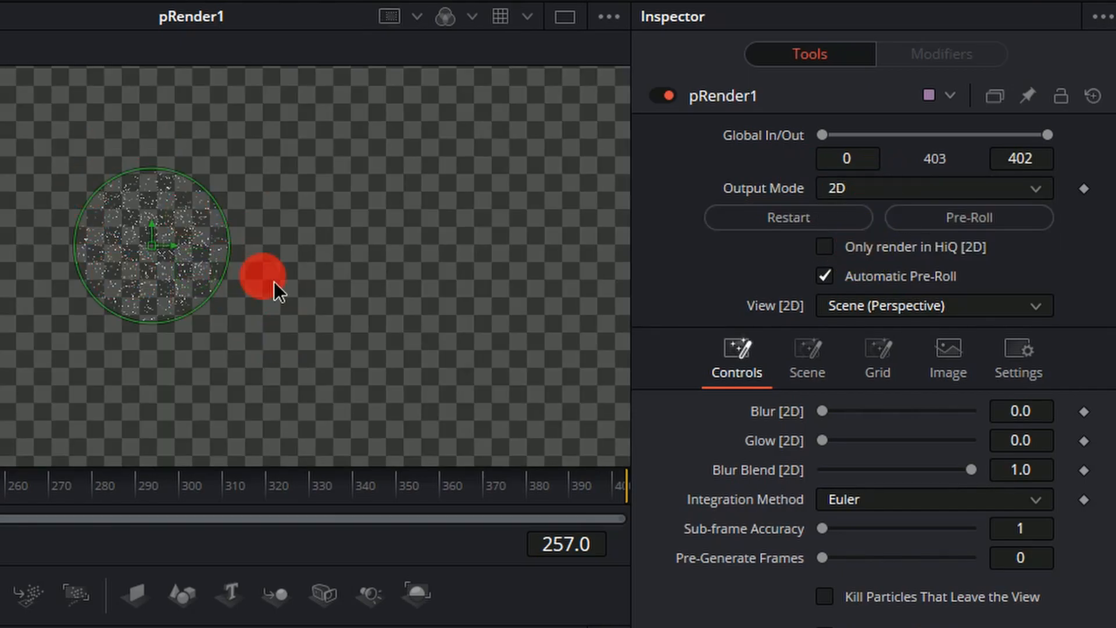
{"action": "scroll", "coordinate": [263, 276], "scroll_direction": "up", "scroll_amount": 1}
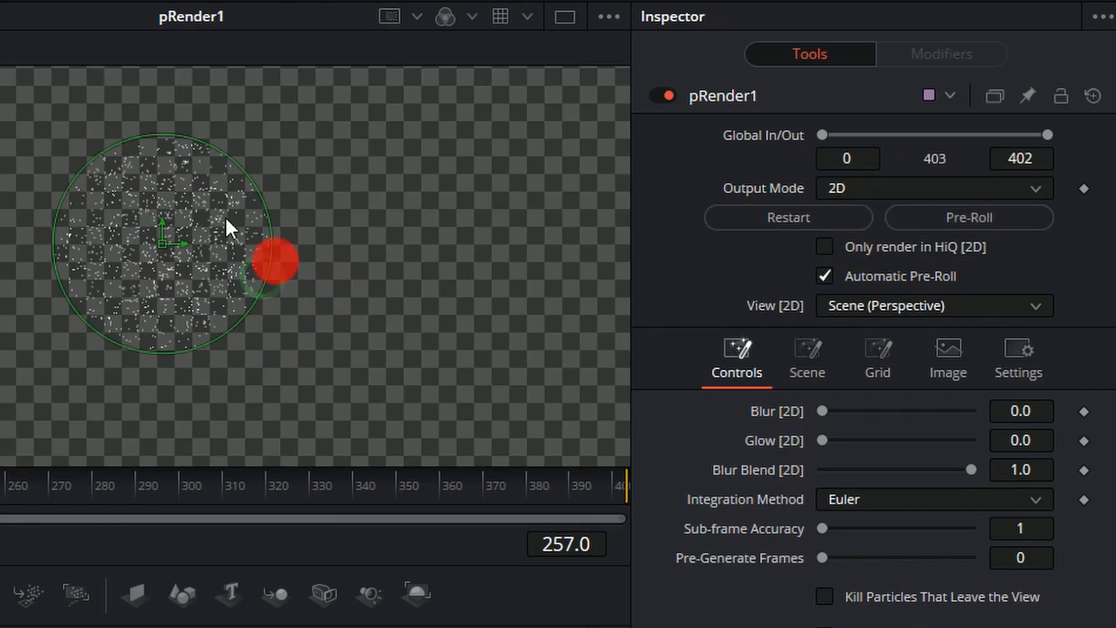
{"action": "left_click_drag", "start_coordinate": [293, 281], "coordinate": [330, 292]}
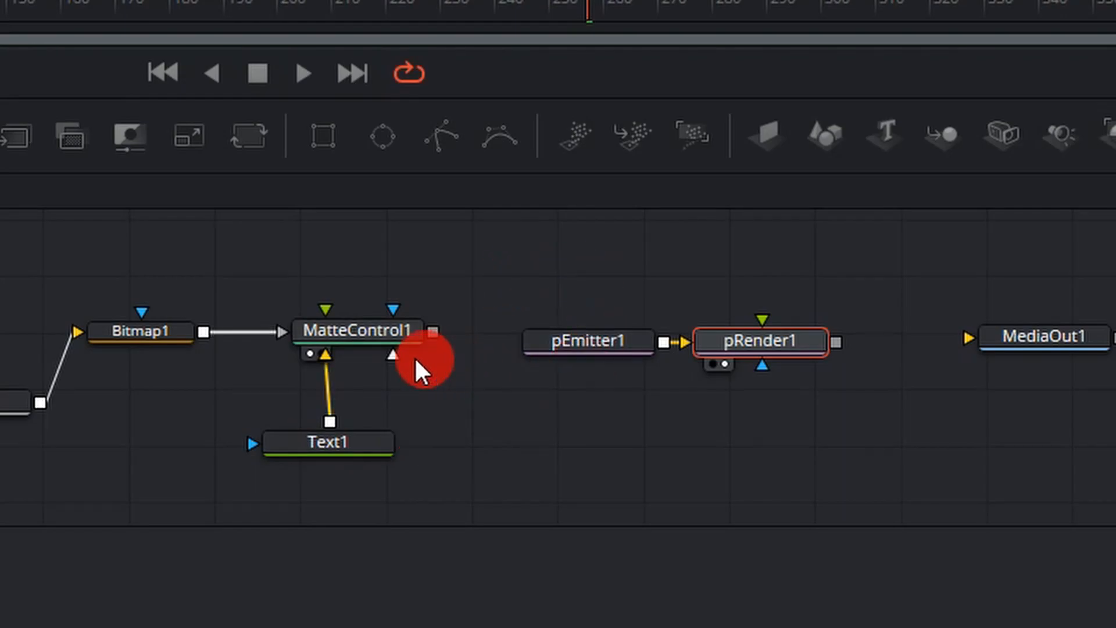
Change pEmitter1's Region type to Bitmap.
{"action": "left_click", "coordinate": [573, 343]}
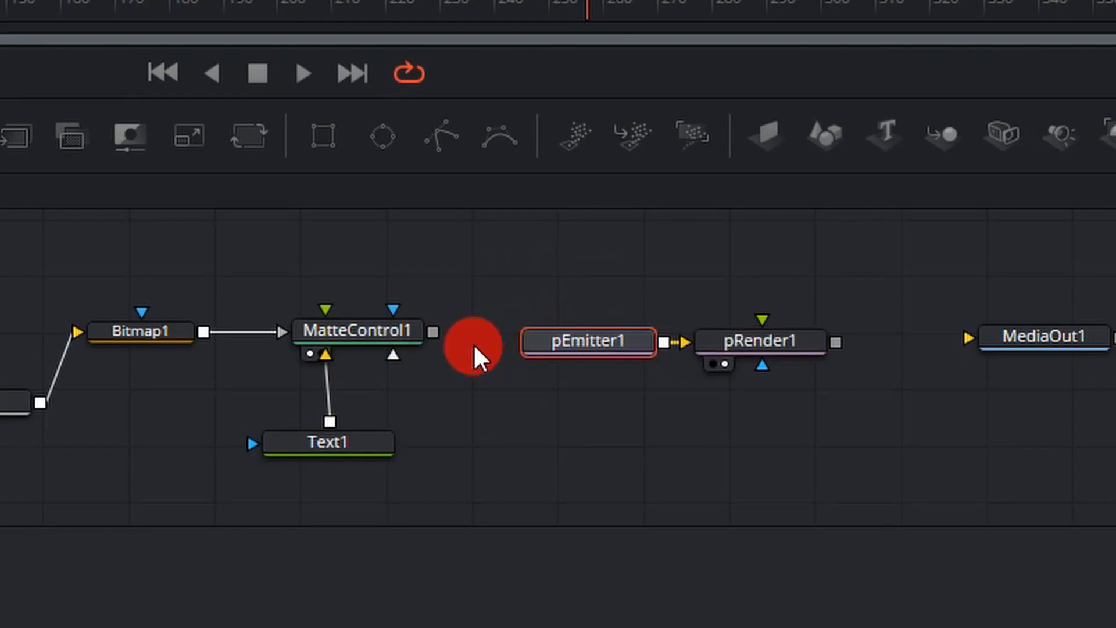
{"action": "left_click_drag", "start_coordinate": [441, 335], "coordinate": [579, 344]}
{"action": "left_click", "coordinate": [579, 345]}
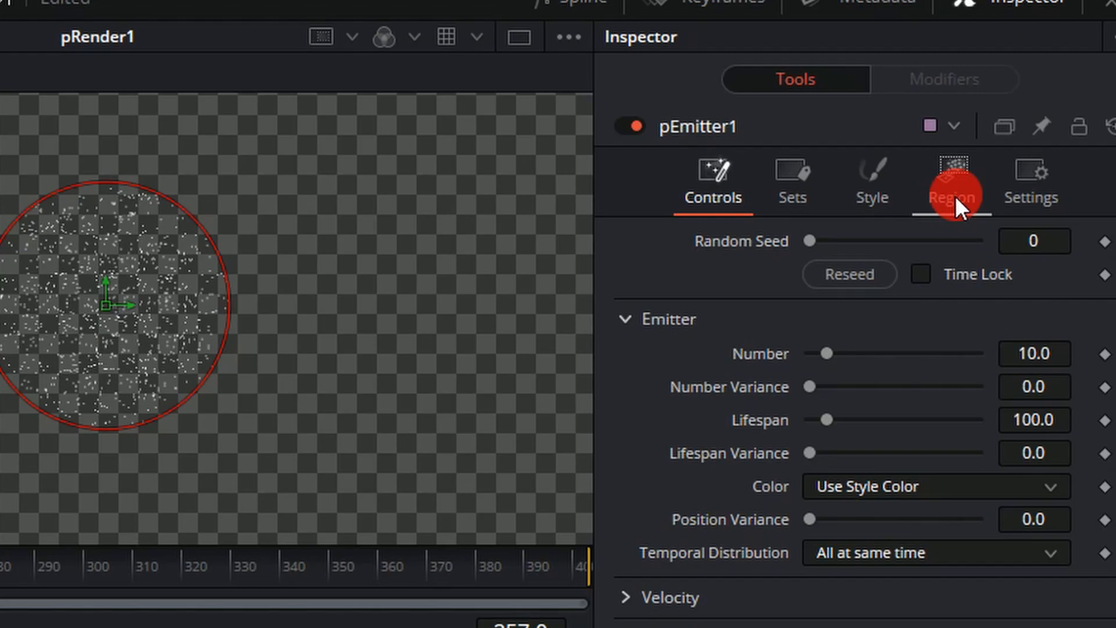
{"action": "left_click", "coordinate": [955, 196]}
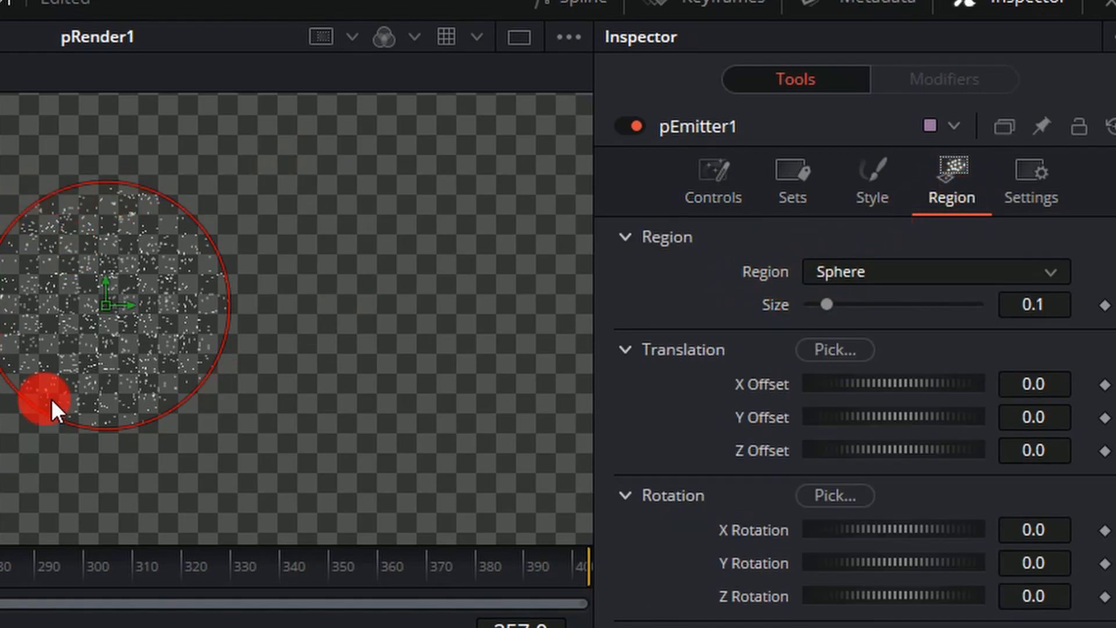
{"action": "left_click", "coordinate": [880, 271]}
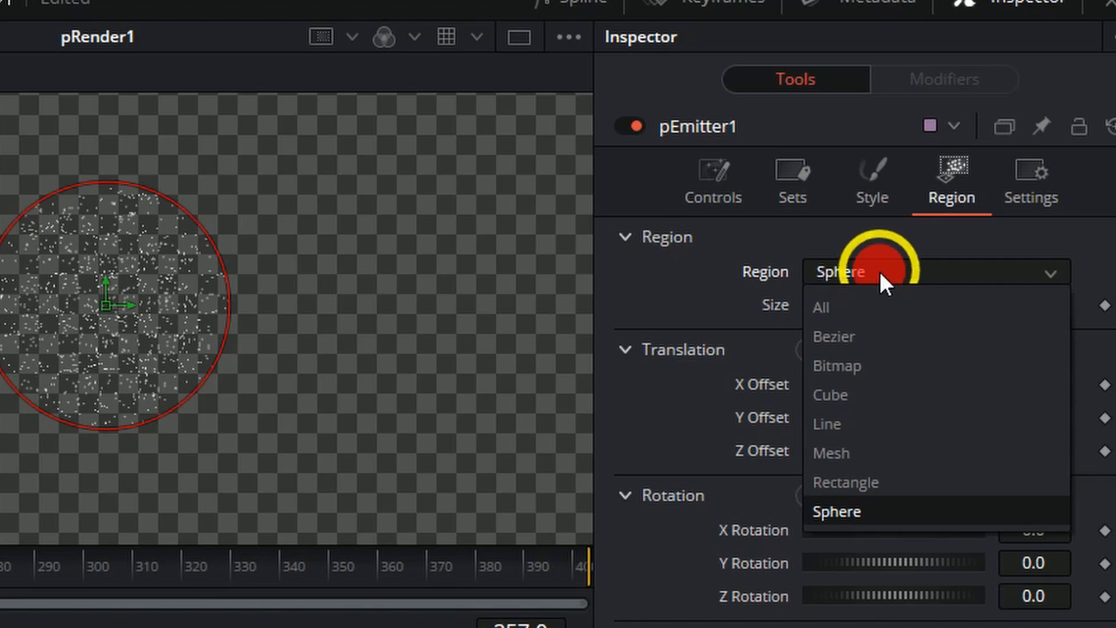
{"action": "left_click", "coordinate": [868, 372]}
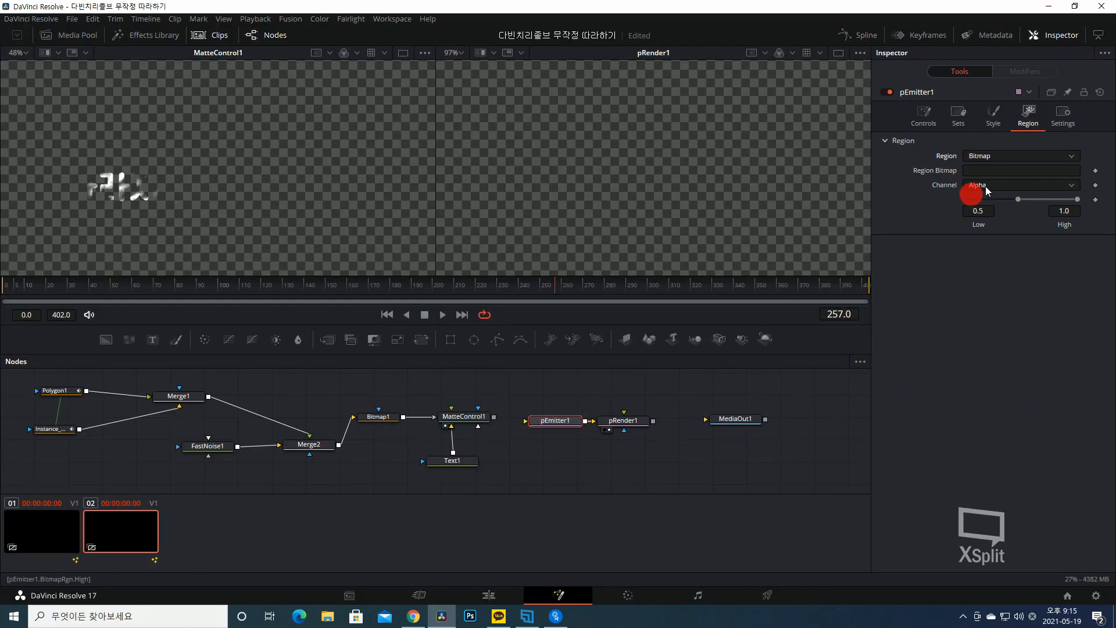
Connect MatteControl1's output to pEmitter1's input so the masked text drives the emission region.
{"action": "mouse_move", "coordinate": [478, 419]}
{"action": "left_mouse_down"}
{"action": "mouse_move", "coordinate": [534, 423]}
{"action": "mouse_move", "coordinate": [634, 115]}
{"action": "left_mouse_up"}
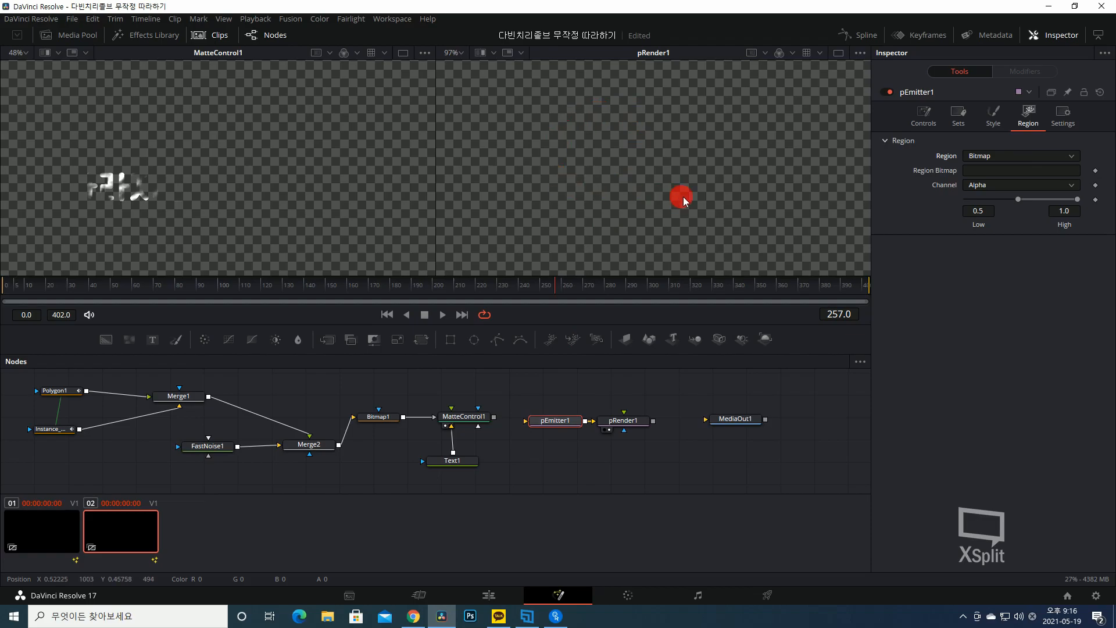
{"action": "mouse_move", "coordinate": [631, 223]}
{"action": "left_mouse_down"}
{"action": "mouse_move", "coordinate": [1012, 151]}
{"action": "mouse_move", "coordinate": [1037, 183]}
{"action": "mouse_move", "coordinate": [898, 174]}
{"action": "mouse_move", "coordinate": [185, 470]}
{"action": "left_mouse_up"}
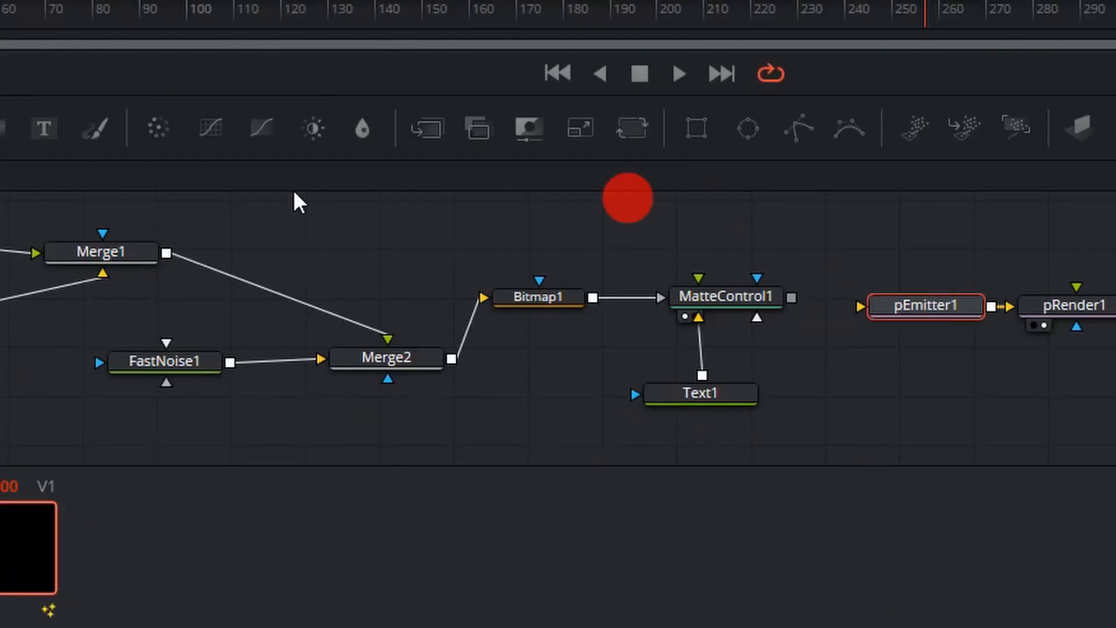
{"action": "left_click_drag", "start_coordinate": [789, 303], "coordinate": [856, 310]}
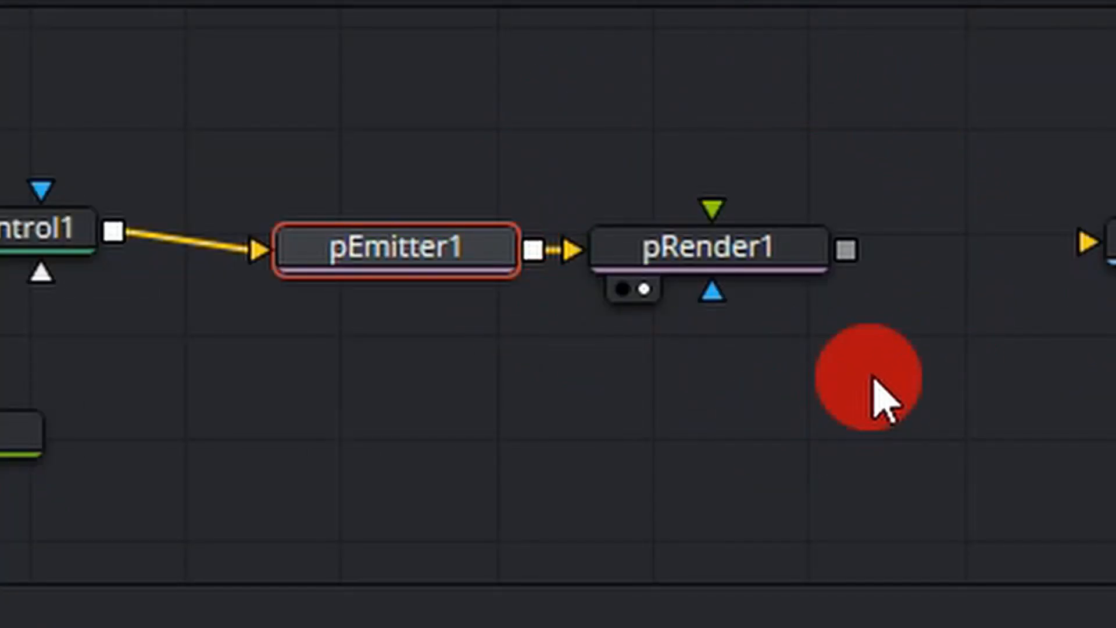
Scrub through the timeline up to frame 402 and back to frame 149 to check the text-shaped particles.
{"action": "left_click_drag", "start_coordinate": [583, 287], "coordinate": [371, 344]}
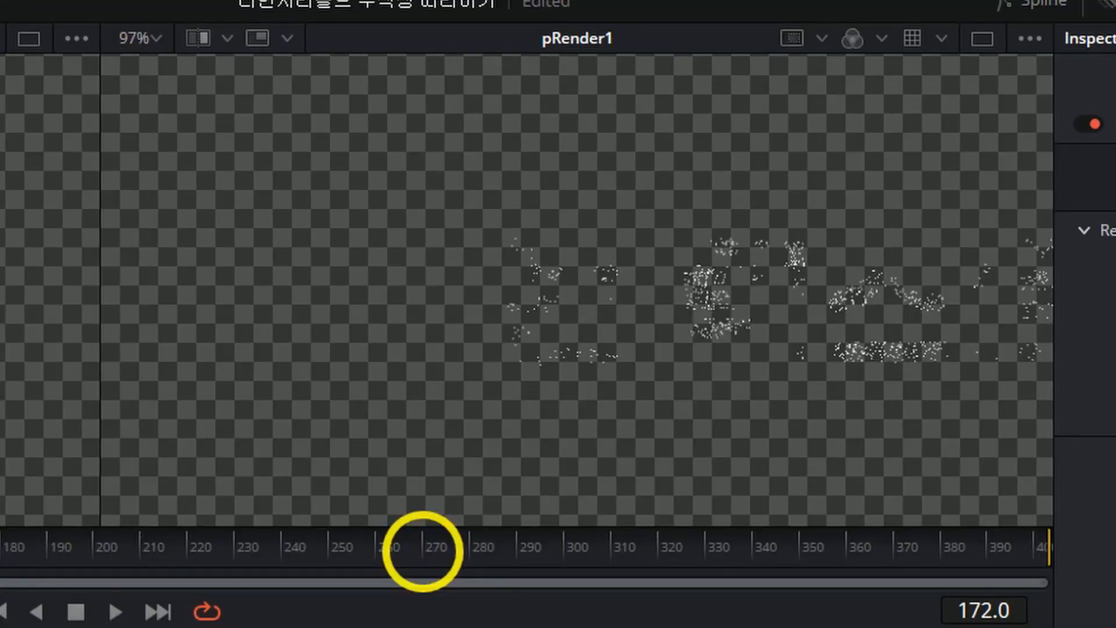
{"action": "left_click_drag", "start_coordinate": [424, 552], "coordinate": [624, 472]}
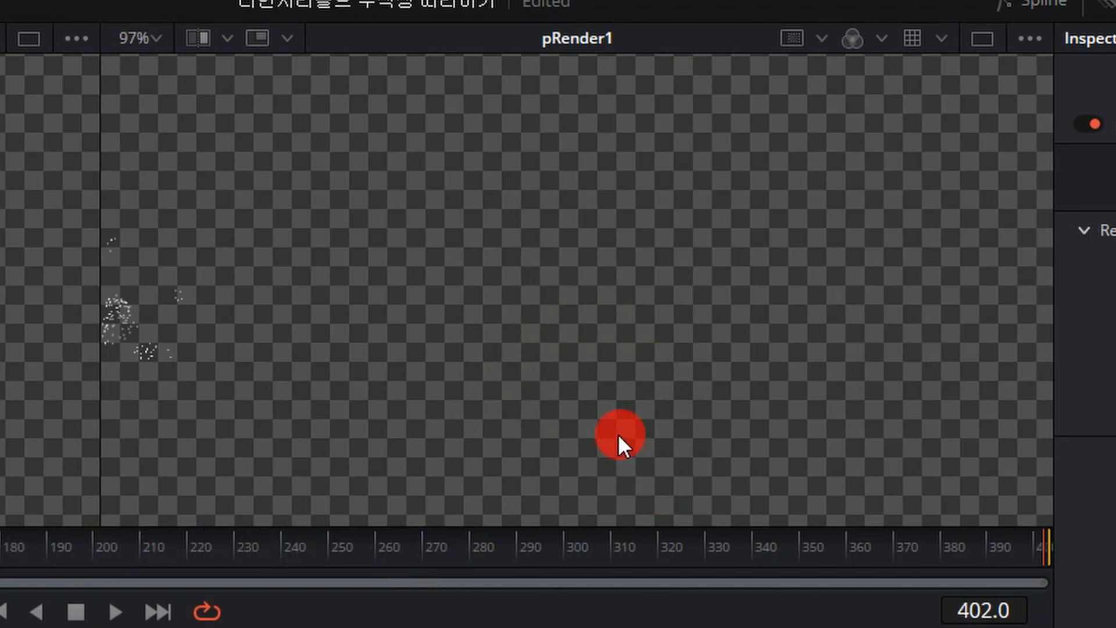
{"action": "left_click", "coordinate": [12, 553]}
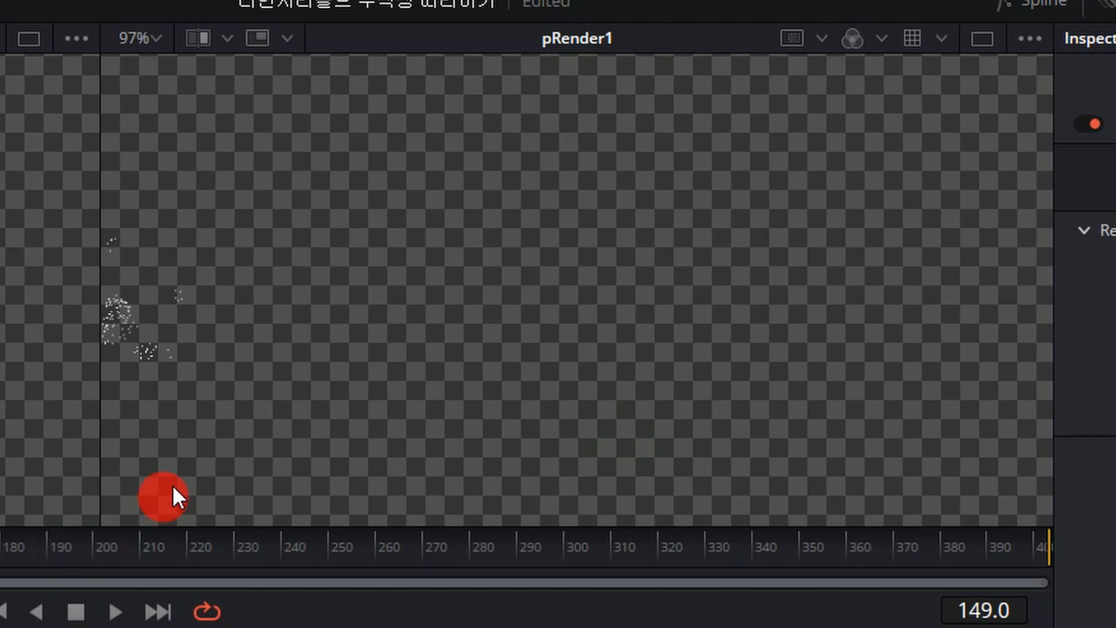
{"action": "left_click_drag", "start_coordinate": [749, 333], "coordinate": [734, 360]}
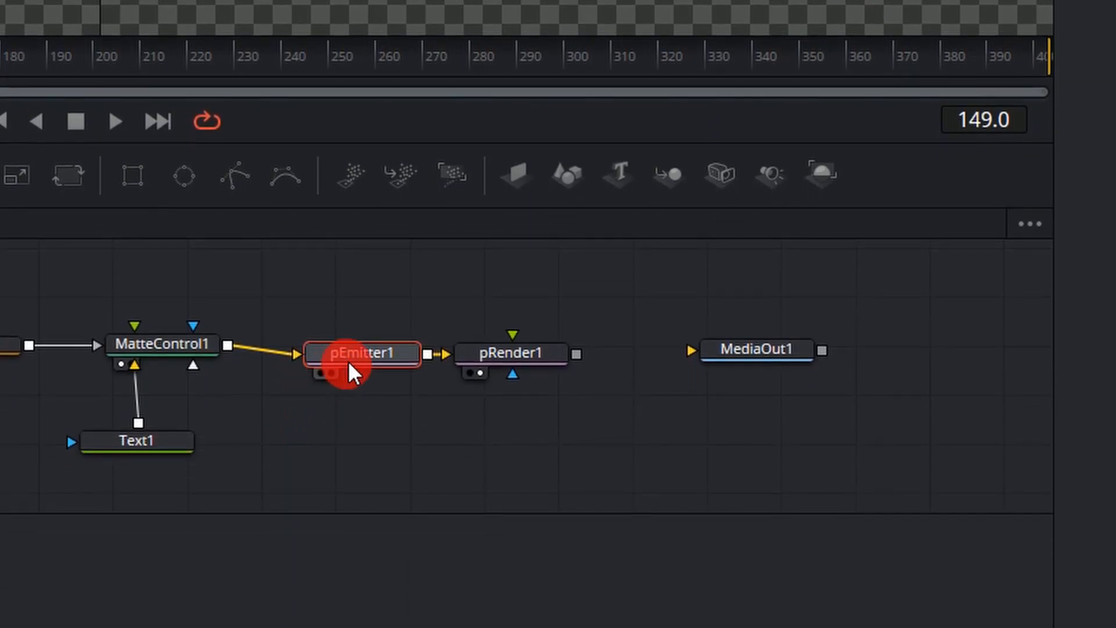
Set pEmitter1's particle Number to 500 and check the denser text at frame 73.
{"action": "left_click", "coordinate": [312, 406]}
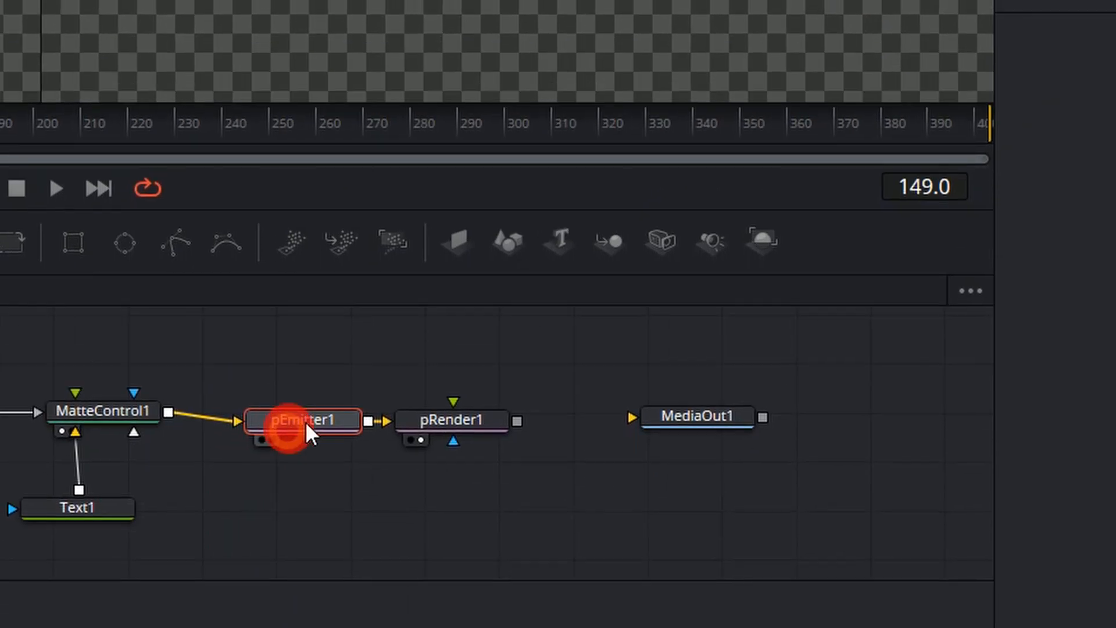
{"action": "left_click", "coordinate": [716, 212]}
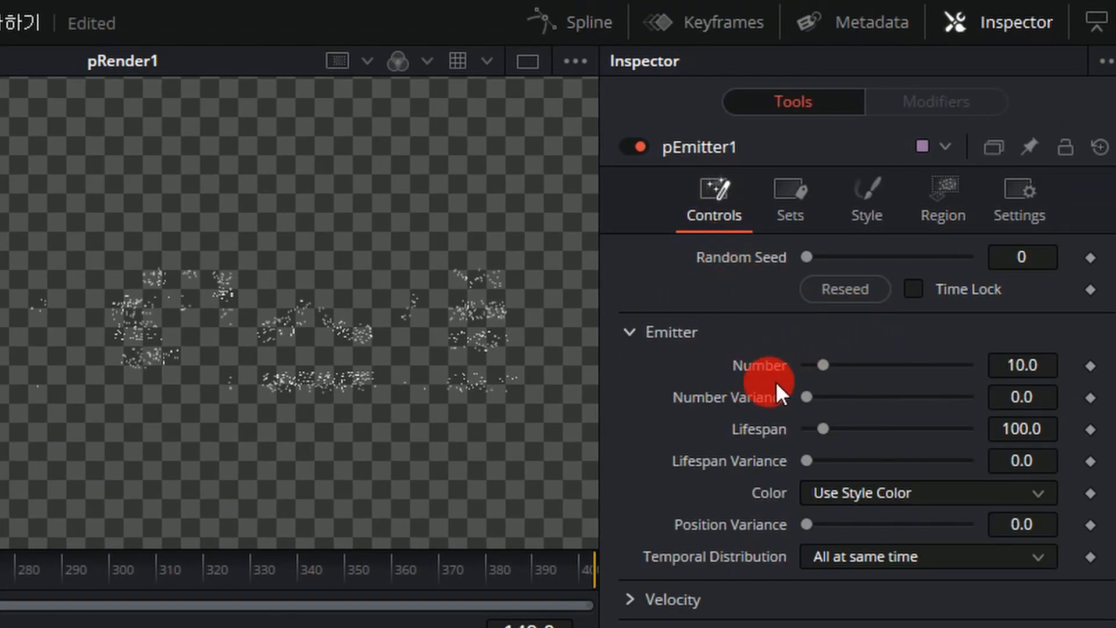
{"action": "double_click", "coordinate": [1008, 359]}
{"action": "type", "text": "500"}
{"action": "key", "text": "Return"}
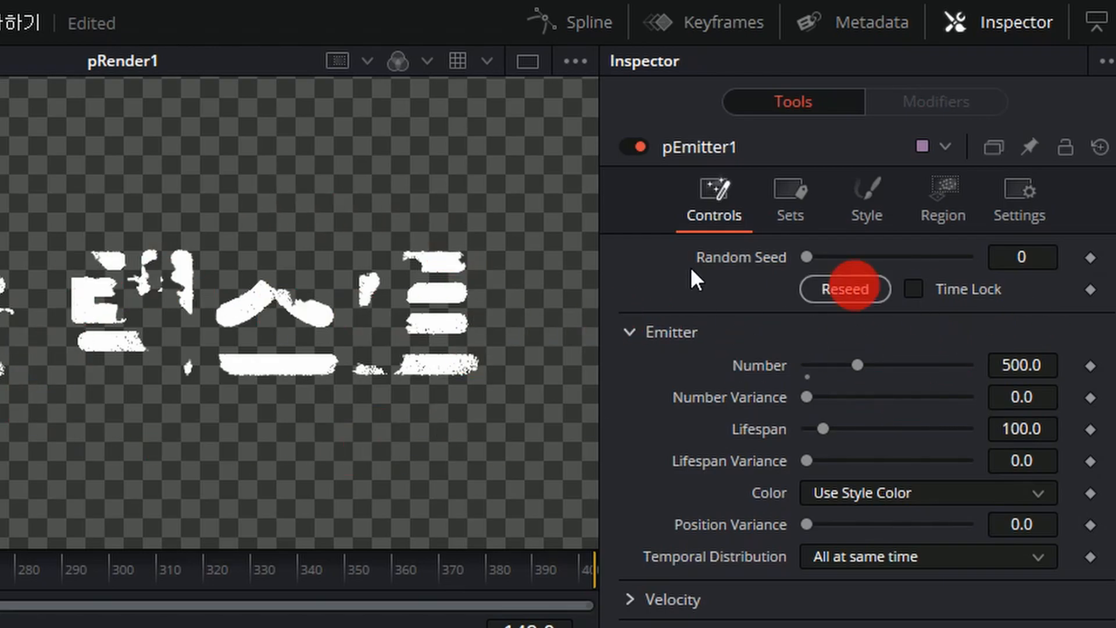
{"action": "left_click", "coordinate": [163, 286]}
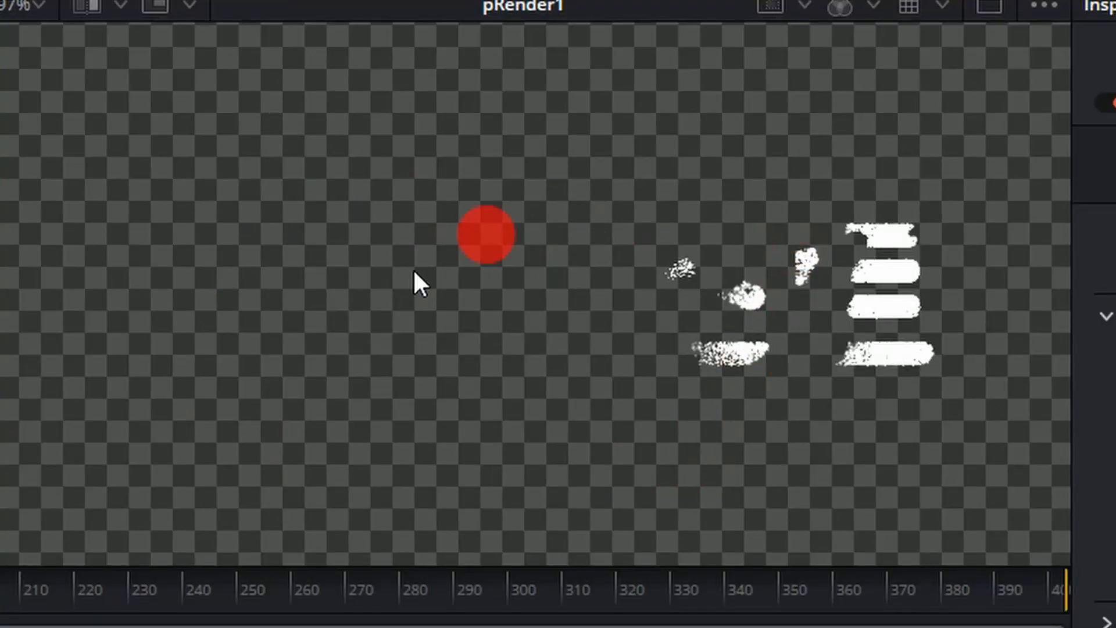
Insert a pDirectionalForce node between pEmitter1 and pRender1.
{"action": "left_click", "coordinate": [399, 585]}
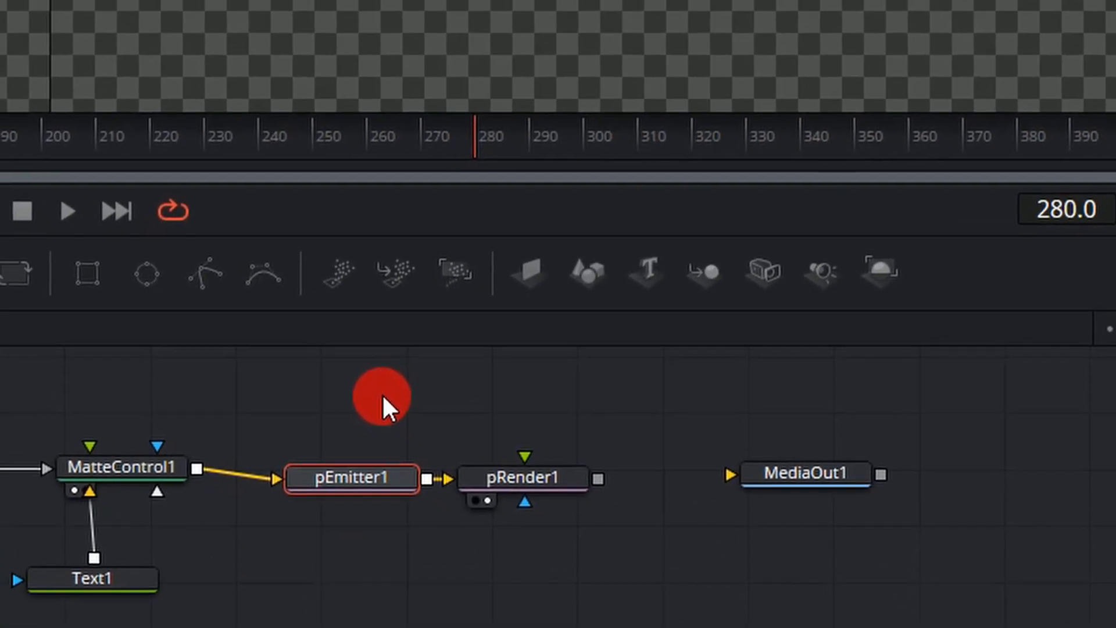
{"action": "key", "text": "shift+space"}
{"action": "type", "text": "pr"}
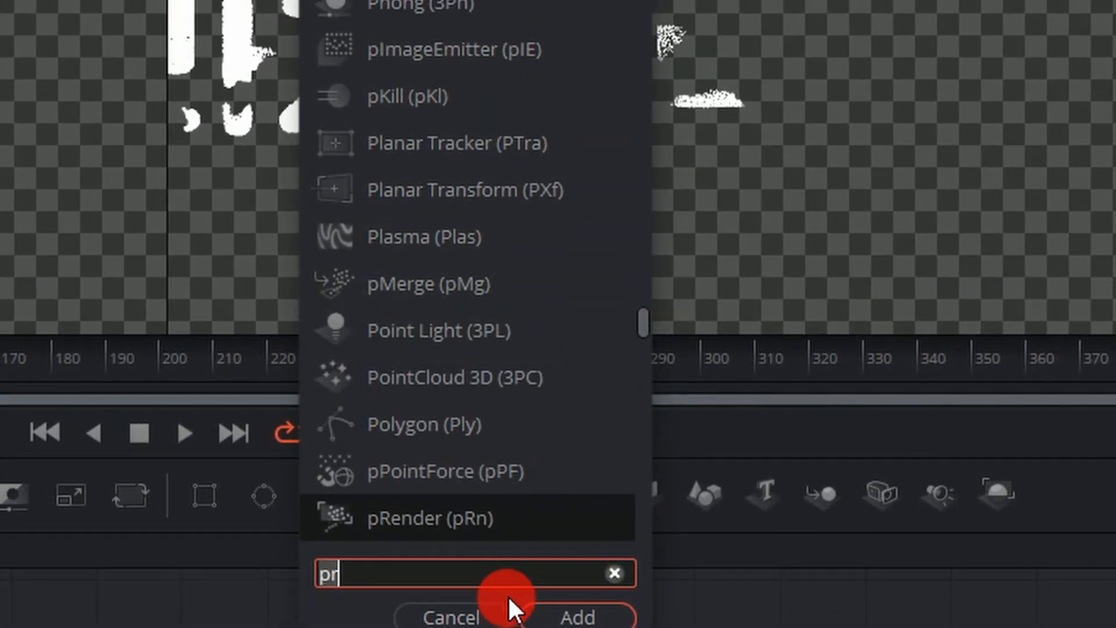
{"action": "key", "text": "BackSpace"}
{"action": "type", "text": "d"}
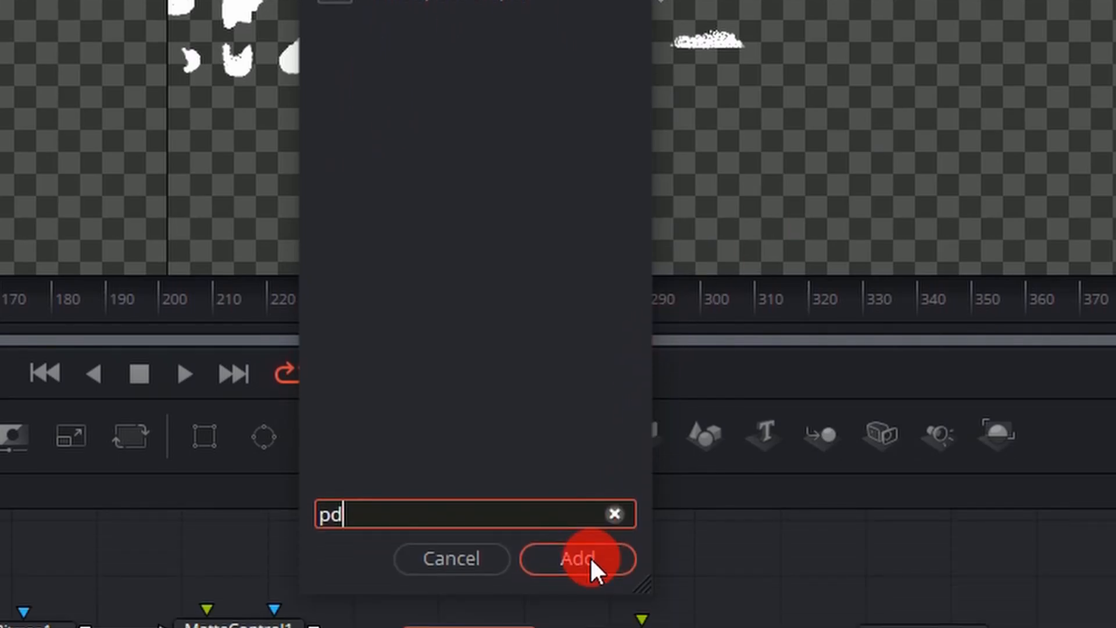
{"action": "left_click", "coordinate": [592, 560]}
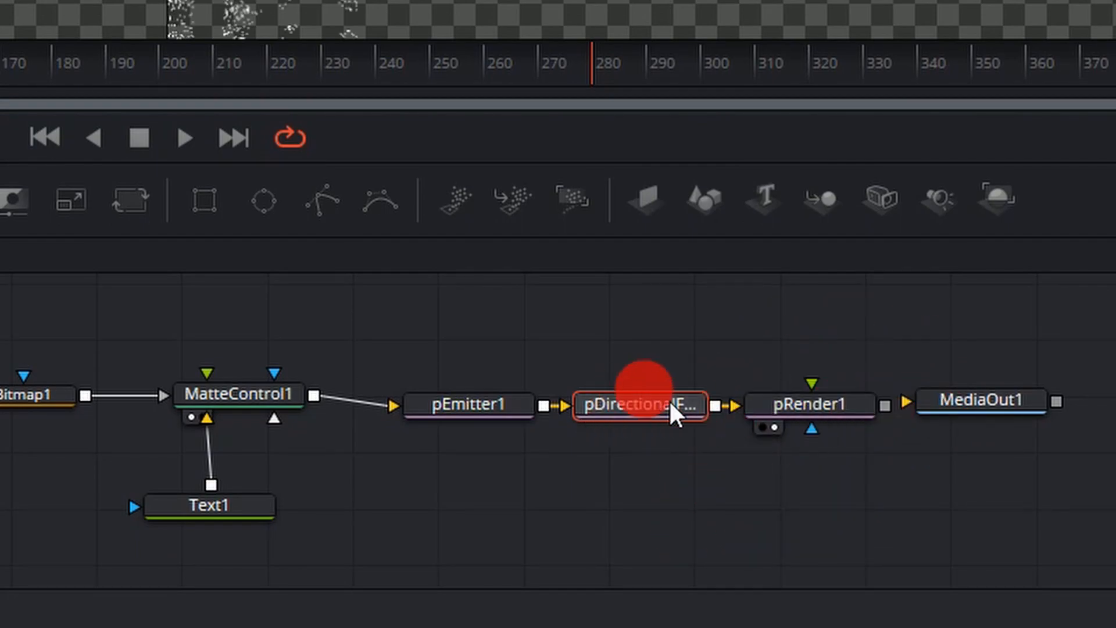
Connect pRender1's output to MediaOut1, show MediaOut1 in the second viewer at Fit size, and check the falling particles.
{"action": "left_click_drag", "start_coordinate": [982, 407], "coordinate": [1051, 411]}
{"action": "left_click_drag", "start_coordinate": [885, 406], "coordinate": [1041, 436]}
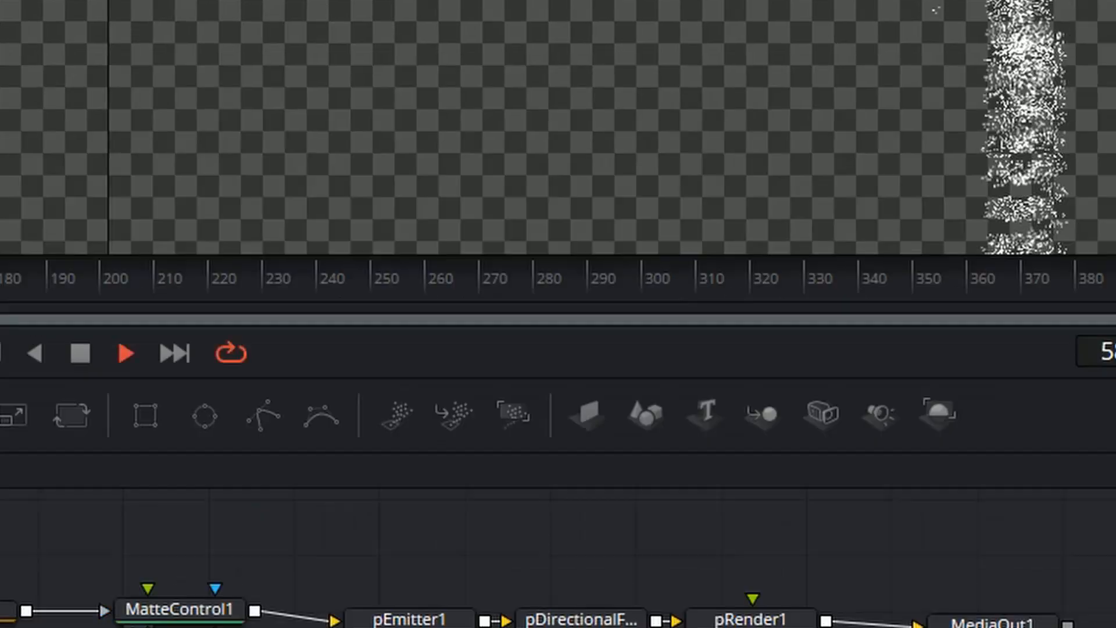
{"action": "left_click", "coordinate": [73, 16]}
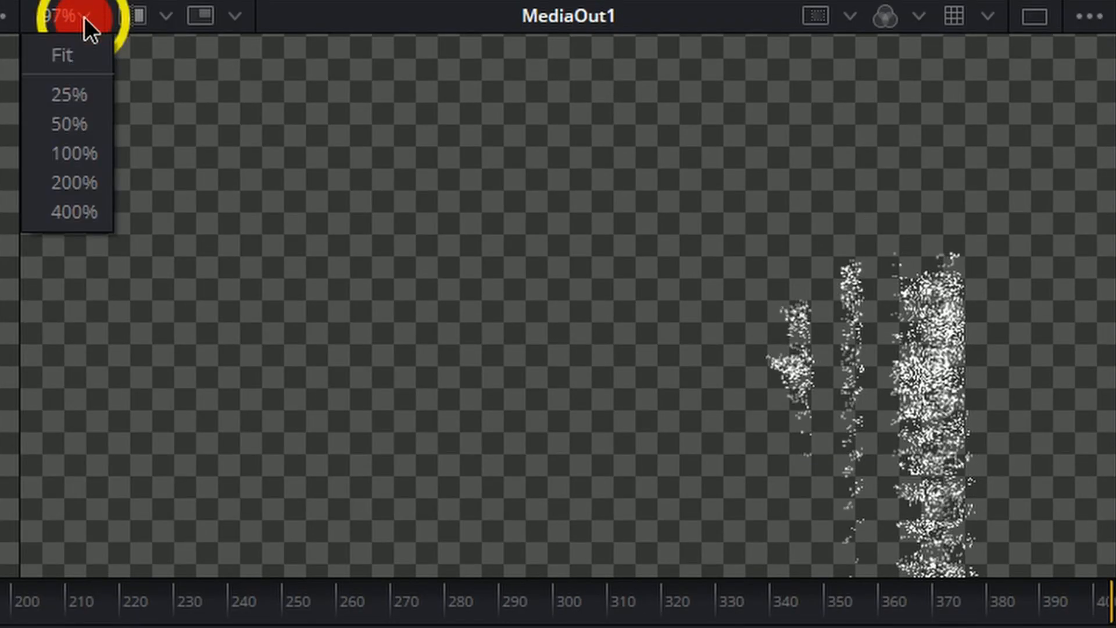
{"action": "left_click", "coordinate": [76, 53]}
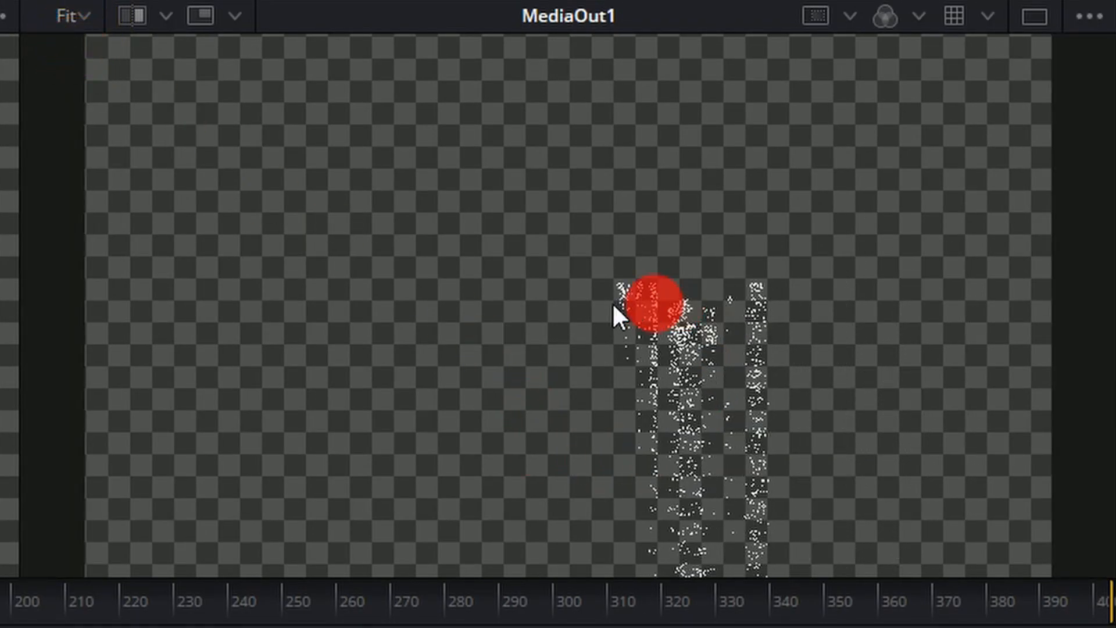
{"action": "left_click_drag", "start_coordinate": [661, 385], "coordinate": [603, 323]}
{"action": "left_click_drag", "start_coordinate": [909, 52], "coordinate": [1085, 163]}
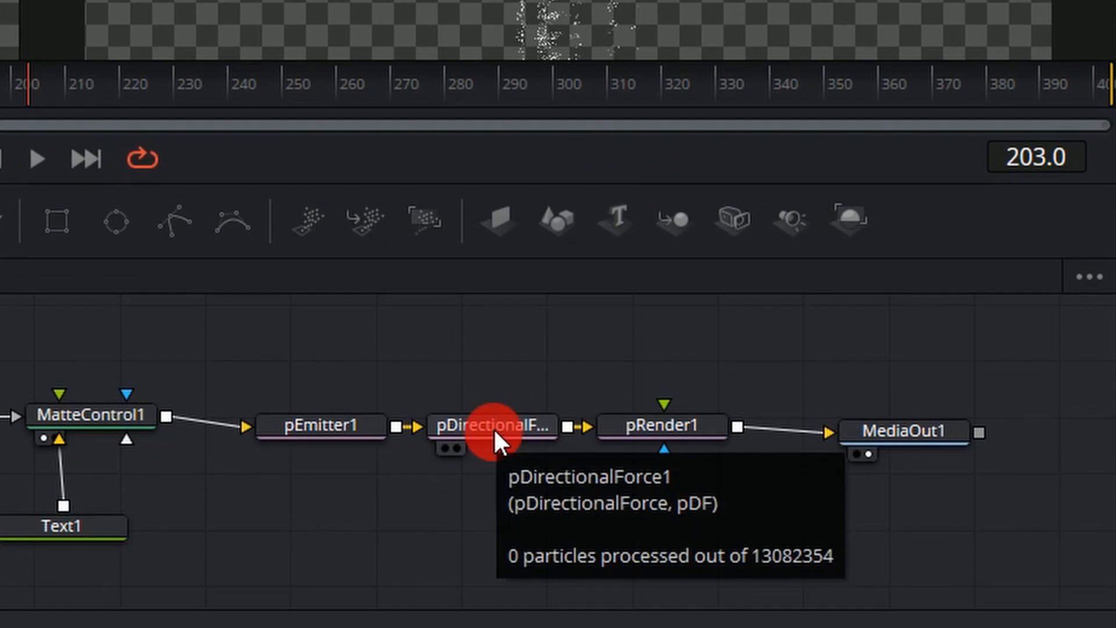
Set pDirectionalForce1's Direction to 45.
{"action": "left_click", "coordinate": [494, 428]}
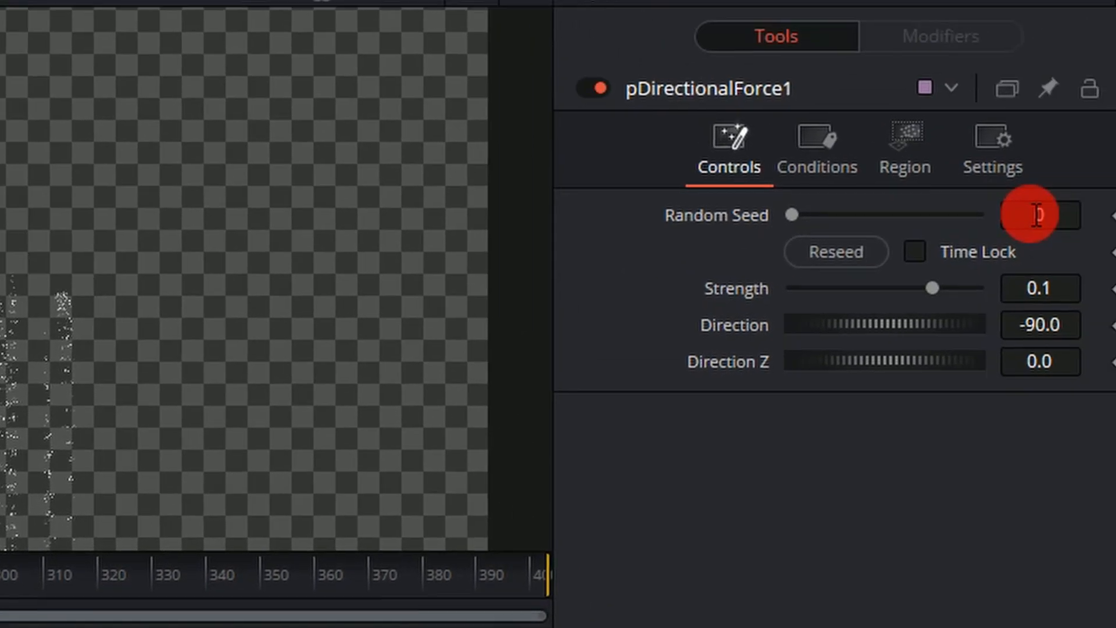
{"action": "left_click_drag", "start_coordinate": [1030, 213], "coordinate": [1061, 229]}
{"action": "left_click_drag", "start_coordinate": [1010, 274], "coordinate": [996, 274]}
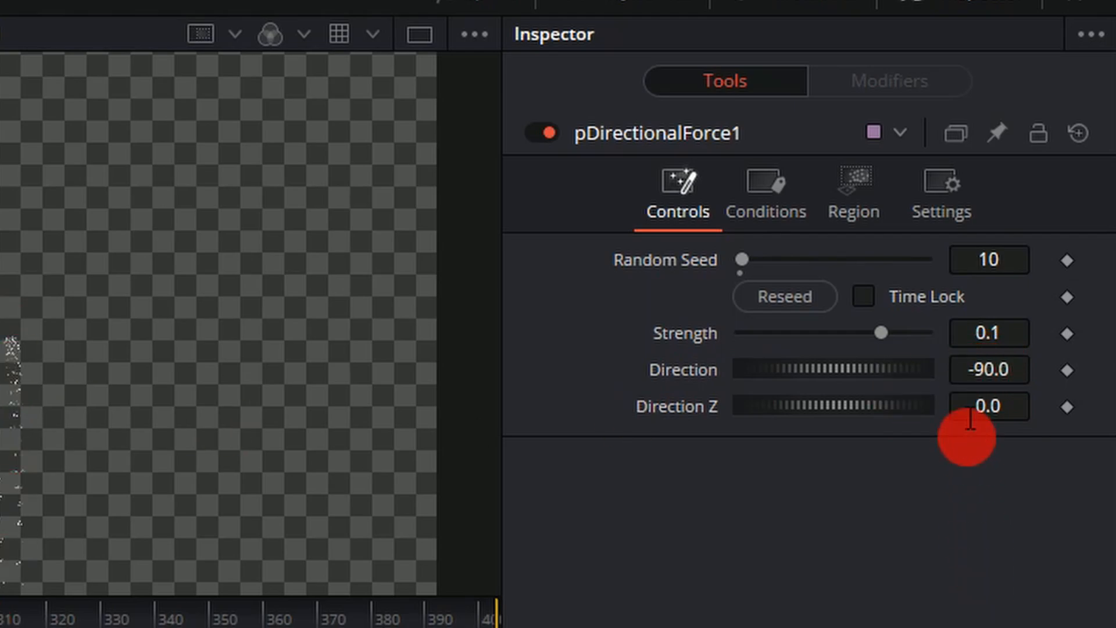
{"action": "left_click", "coordinate": [989, 370]}
{"action": "type", "text": "45"}
{"action": "key", "text": "Tab"}
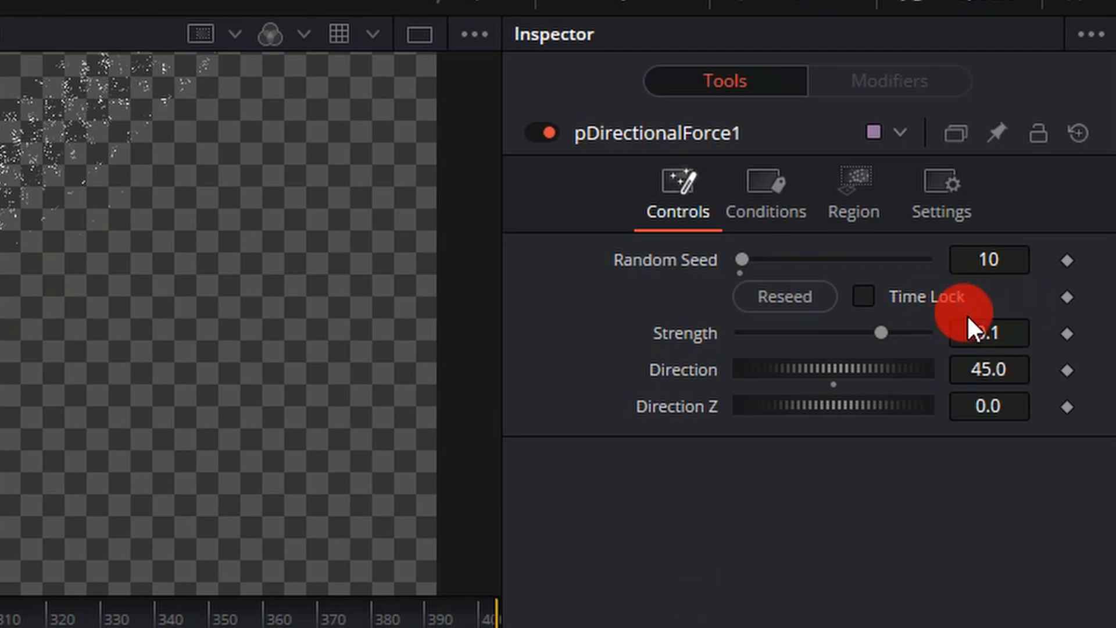
{"action": "left_click_drag", "start_coordinate": [982, 324], "coordinate": [1017, 332]}
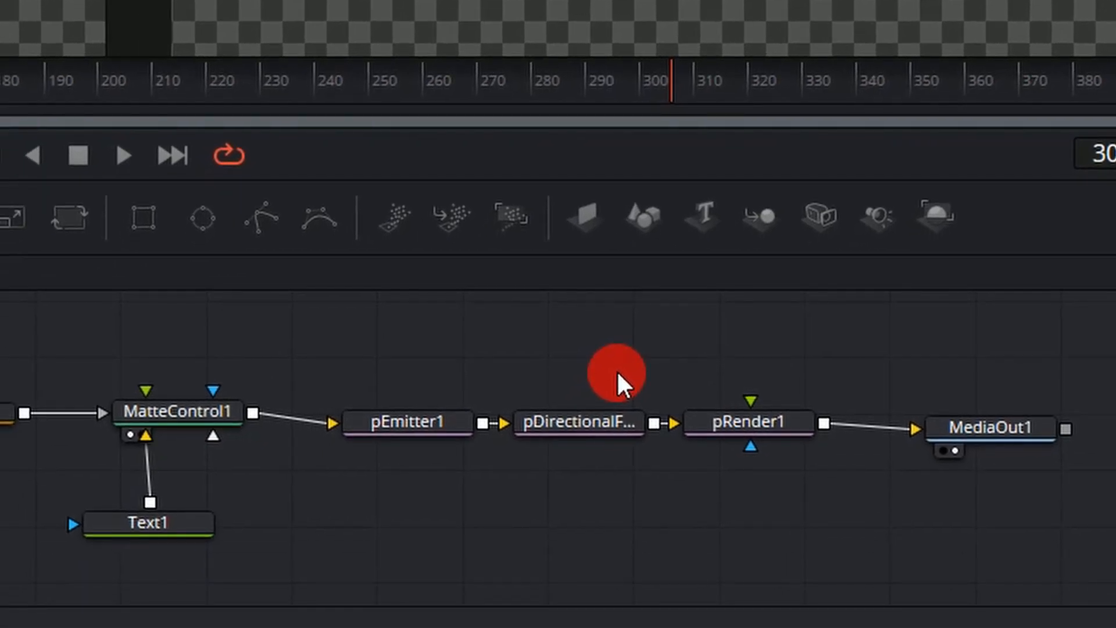
Insert a pTurbulence node between pDirectionalForce1 and pRender1.
{"action": "left_click", "coordinate": [576, 423]}
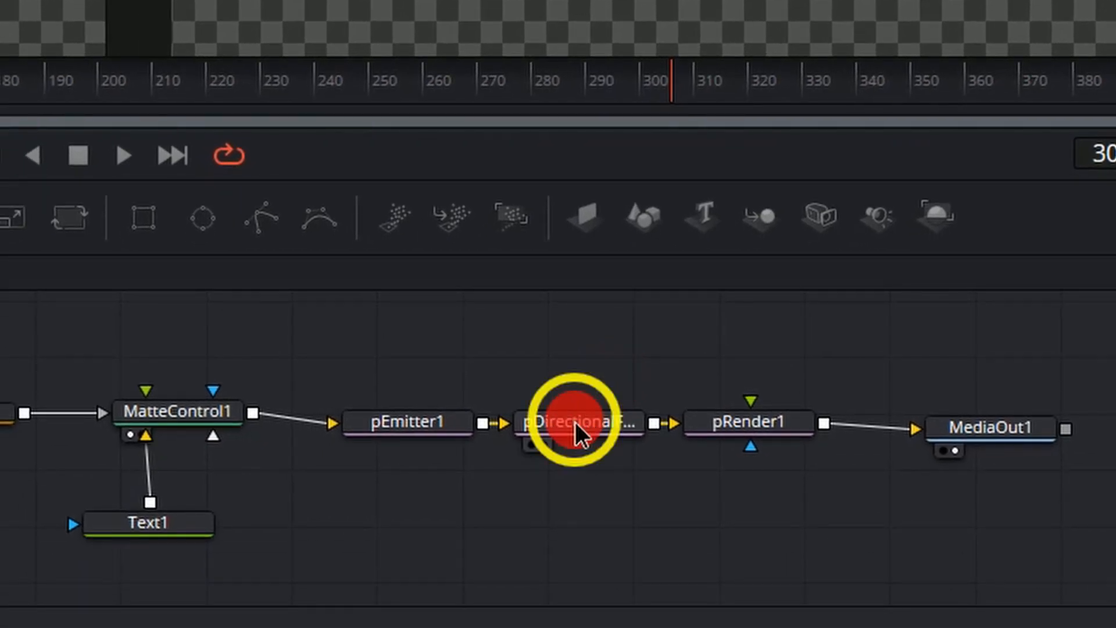
{"action": "key", "text": "shift+space"}
{"action": "type", "text": "pd"}
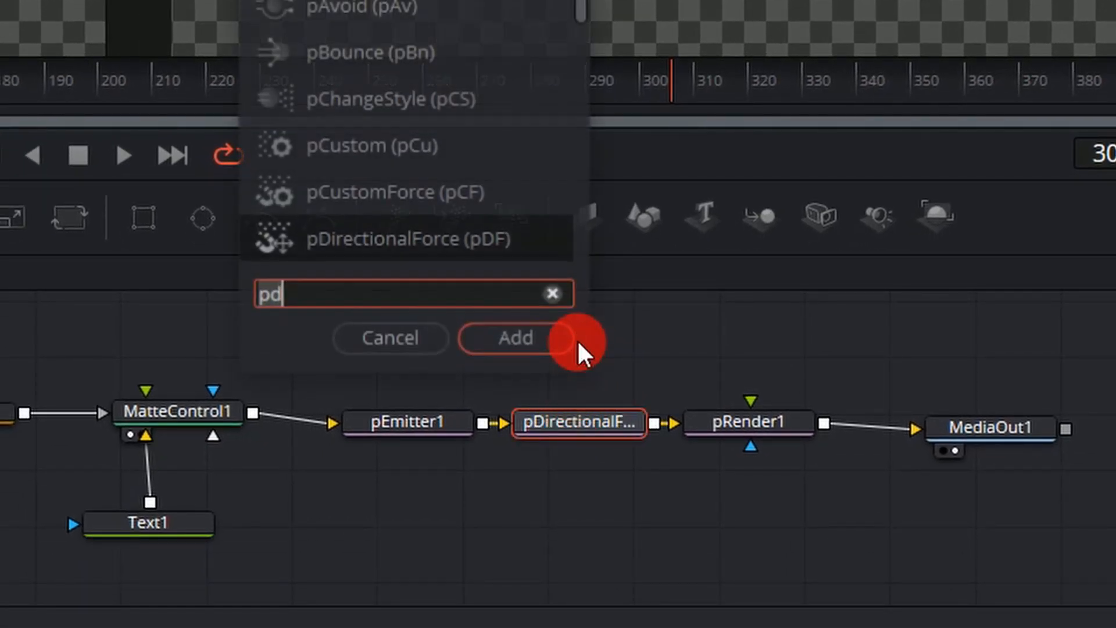
{"action": "key", "text": "BackSpace"}
{"action": "type", "text": "t"}
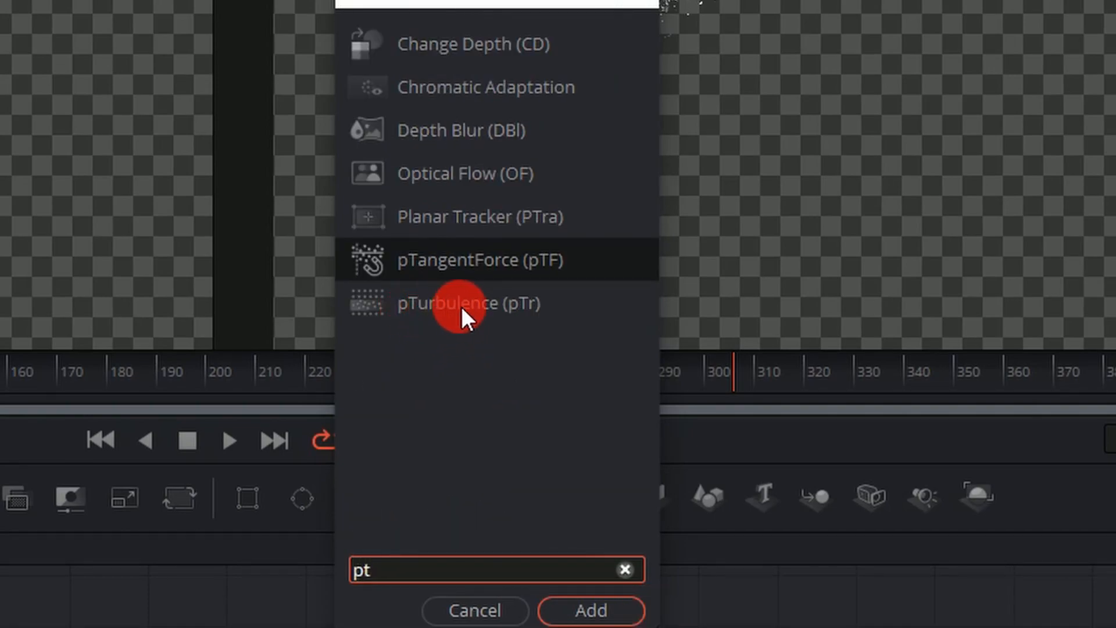
{"action": "left_click", "coordinate": [489, 305]}
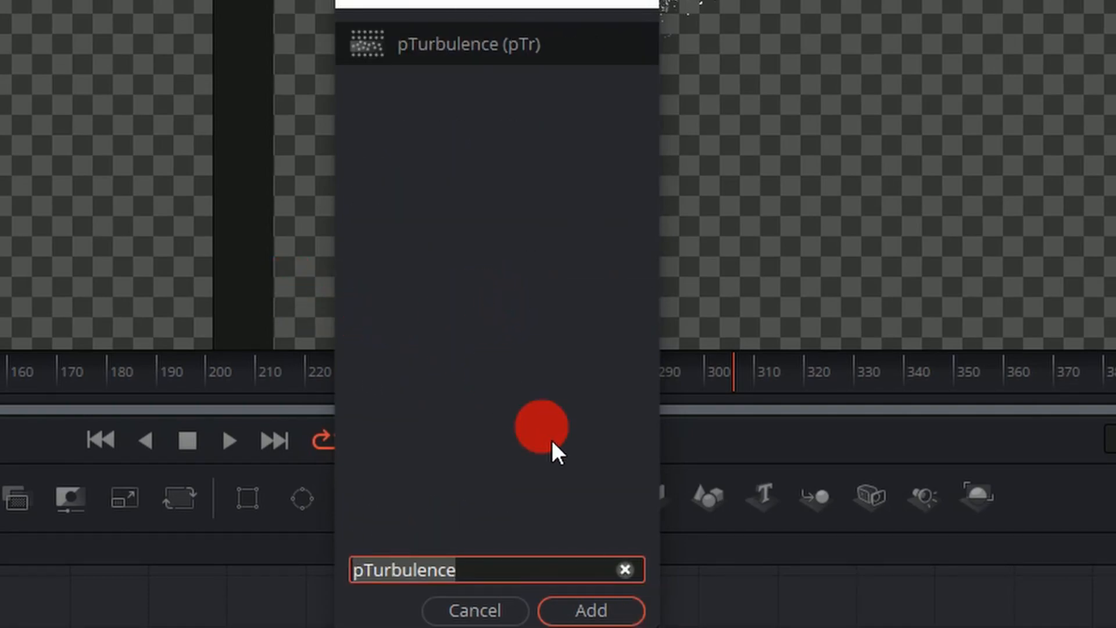
{"action": "left_click", "coordinate": [584, 610]}
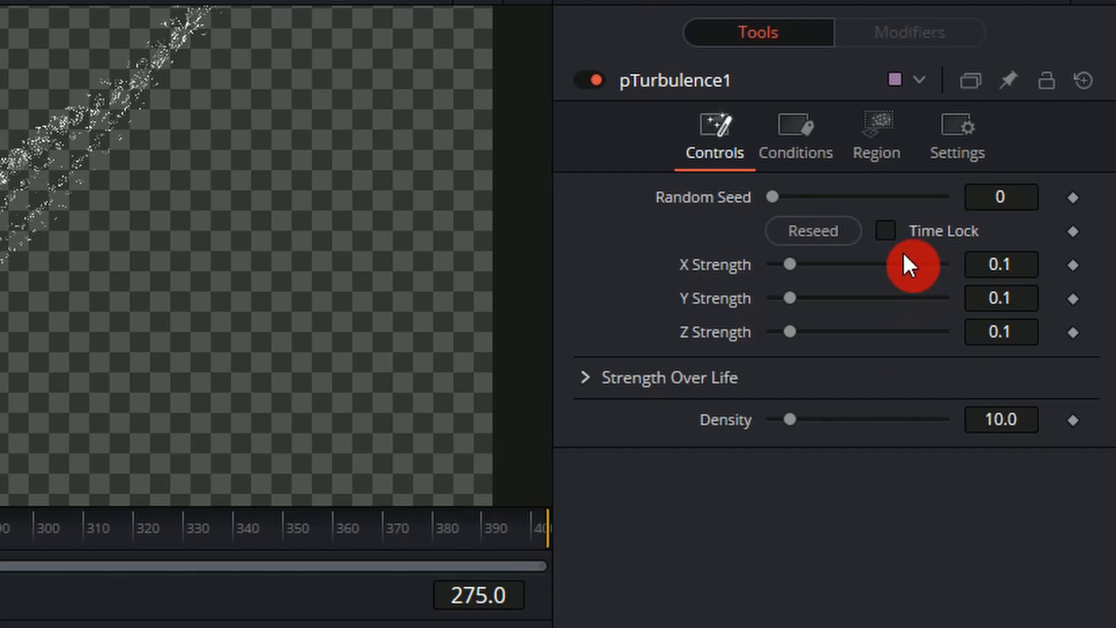
Play back the composition to check how the turbulence scatters the text particles.
{"action": "left_click", "coordinate": [0, 528]}
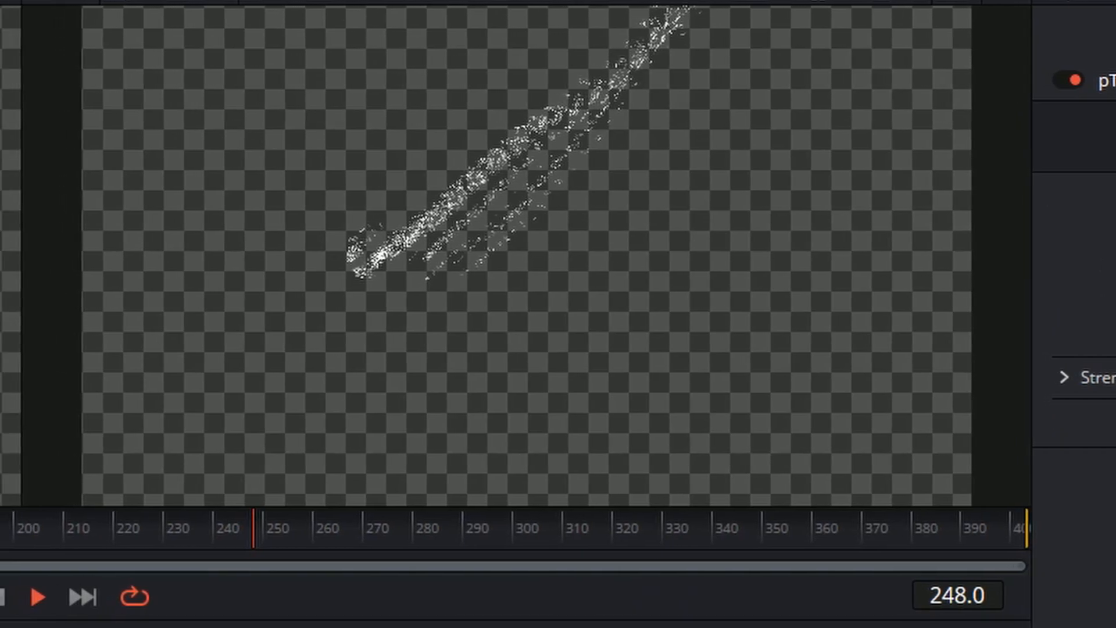
{"action": "key", "text": "space"}
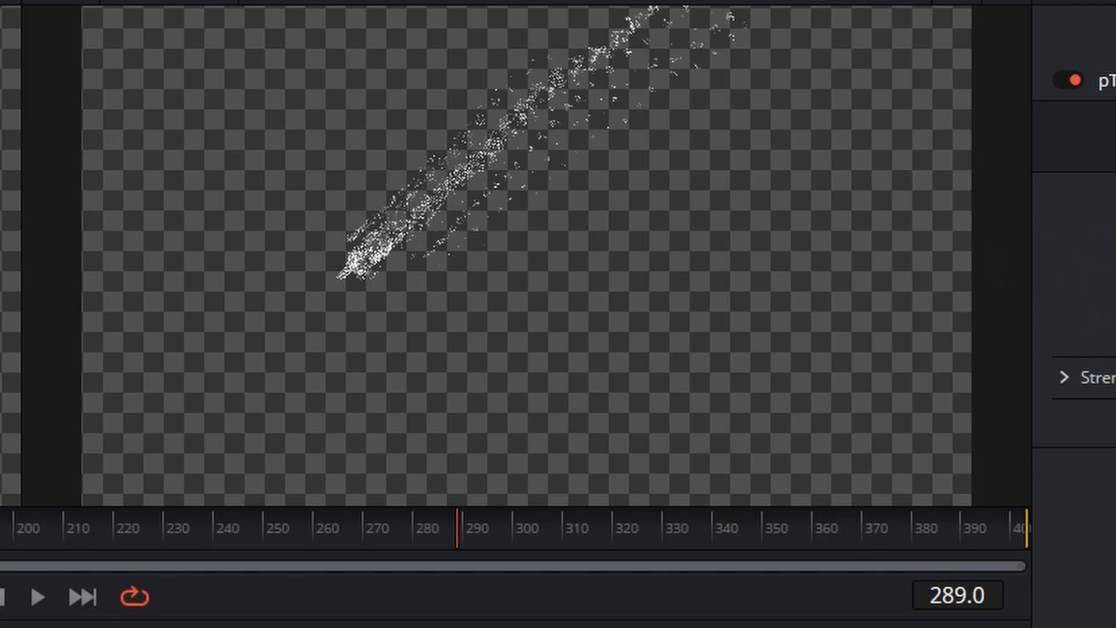
{"action": "key", "text": "space"}
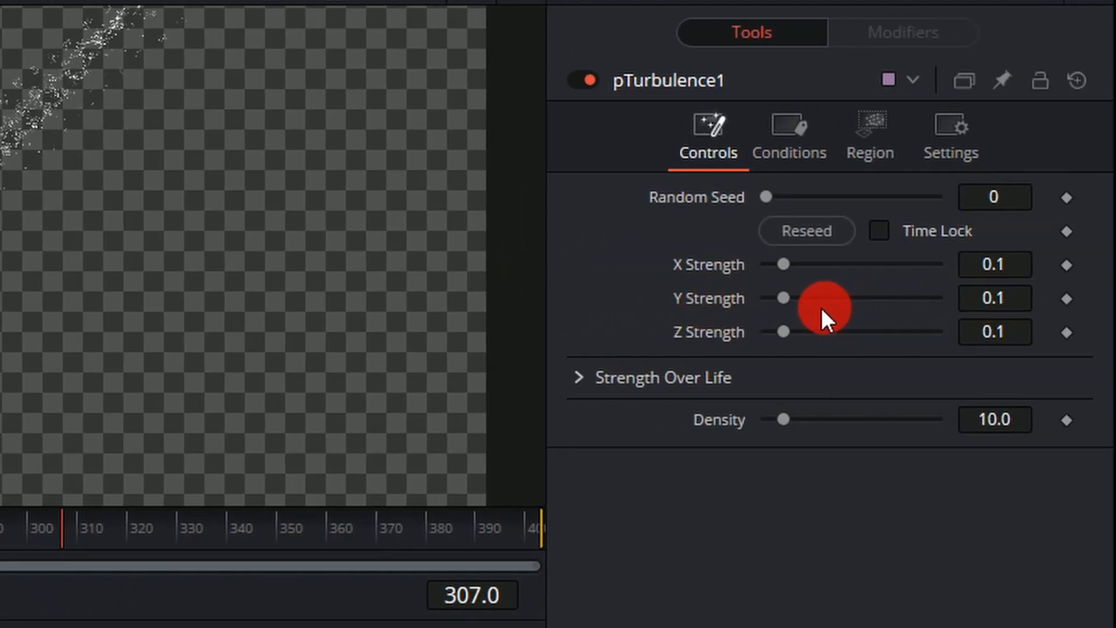
Set pTurbulence1's X Strength to 0.238, Y Strength to 0.409 and Z Strength to 0.207, and adjust its Random Seed.
{"action": "left_click_drag", "start_coordinate": [791, 299], "coordinate": [844, 298]}
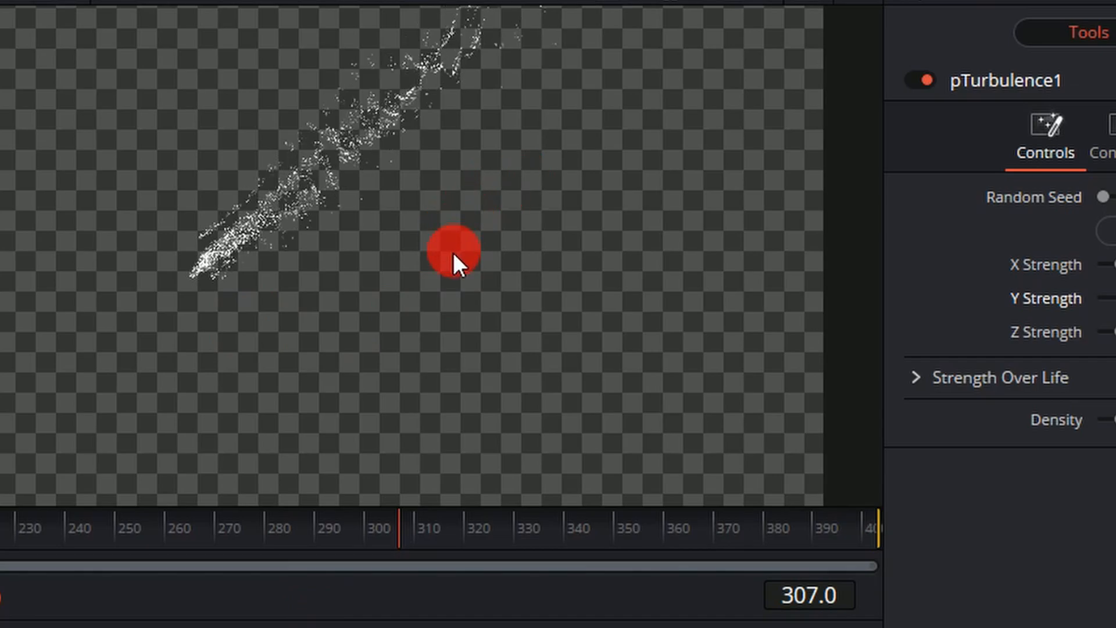
{"action": "key", "text": "space"}
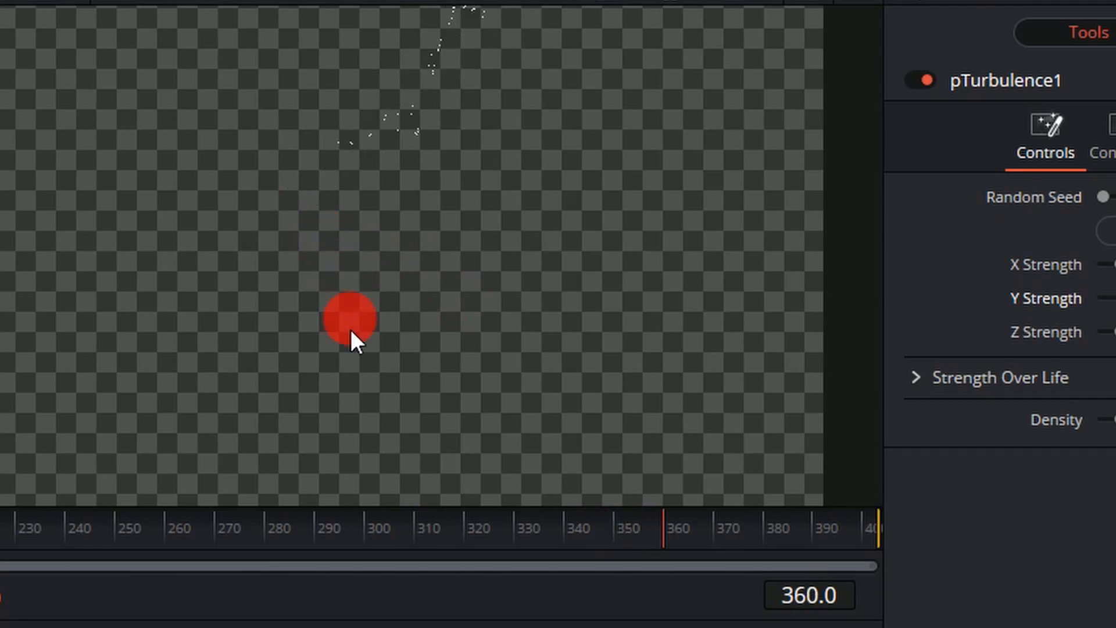
{"action": "left_click_drag", "start_coordinate": [199, 531], "coordinate": [165, 547]}
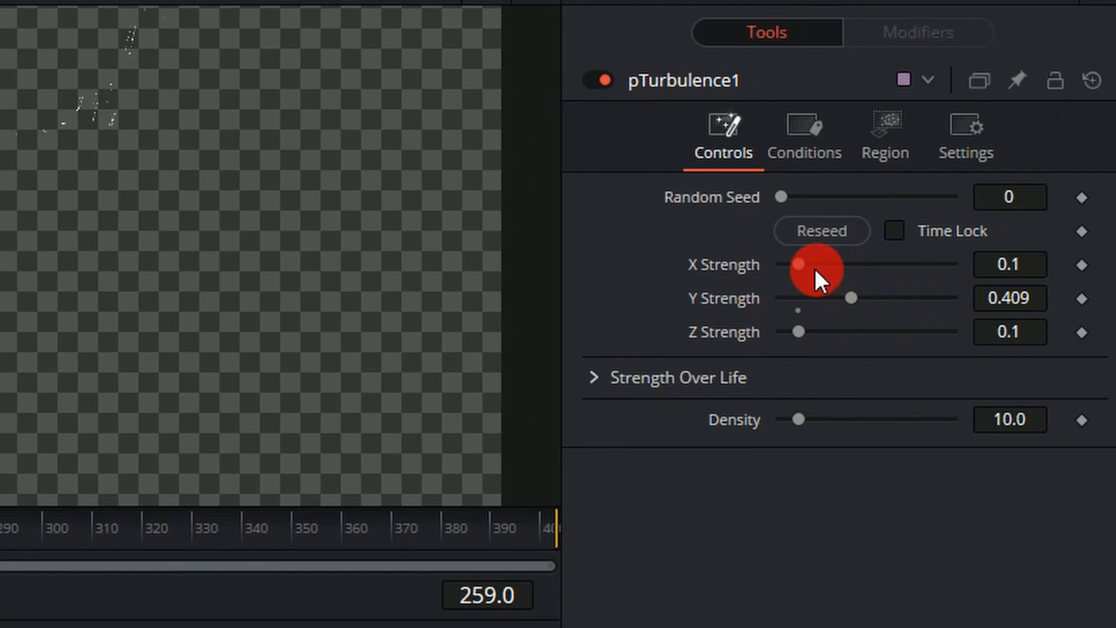
{"action": "mouse_move", "coordinate": [1007, 267]}
{"action": "left_mouse_down"}
{"action": "mouse_move", "coordinate": [1061, 264]}
{"action": "mouse_move", "coordinate": [1006, 264]}
{"action": "left_mouse_up"}
{"action": "mouse_move", "coordinate": [1000, 337]}
{"action": "left_mouse_down"}
{"action": "mouse_move", "coordinate": [1072, 332]}
{"action": "mouse_move", "coordinate": [1001, 348]}
{"action": "left_mouse_up"}
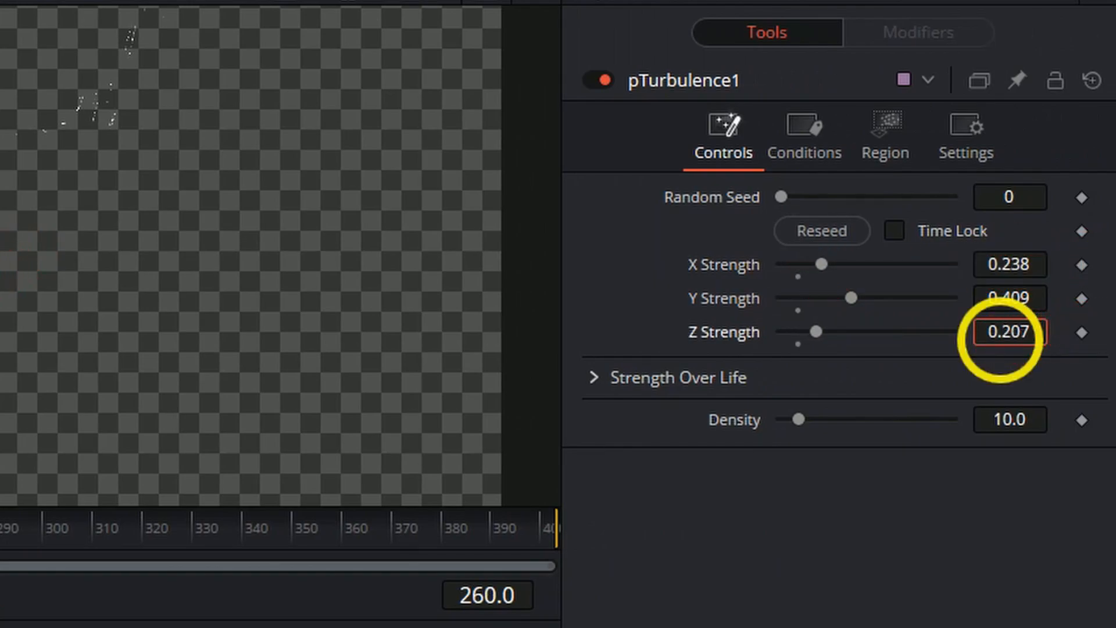
{"action": "mouse_move", "coordinate": [992, 197]}
{"action": "left_mouse_down"}
{"action": "mouse_move", "coordinate": [1010, 196]}
{"action": "mouse_move", "coordinate": [996, 191]}
{"action": "left_mouse_up"}
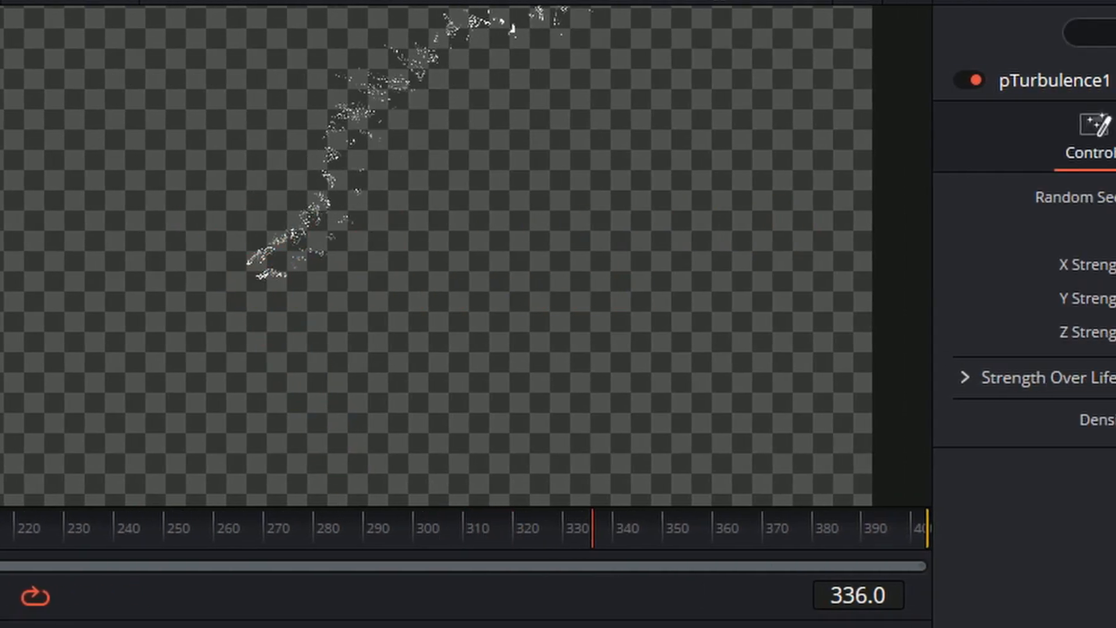
Try pDirectionalForce1's Strength at 0.117, set its Random Seed to 1, and lower the Strength slightly.
{"action": "left_click_drag", "start_coordinate": [815, 263], "coordinate": [891, 264]}
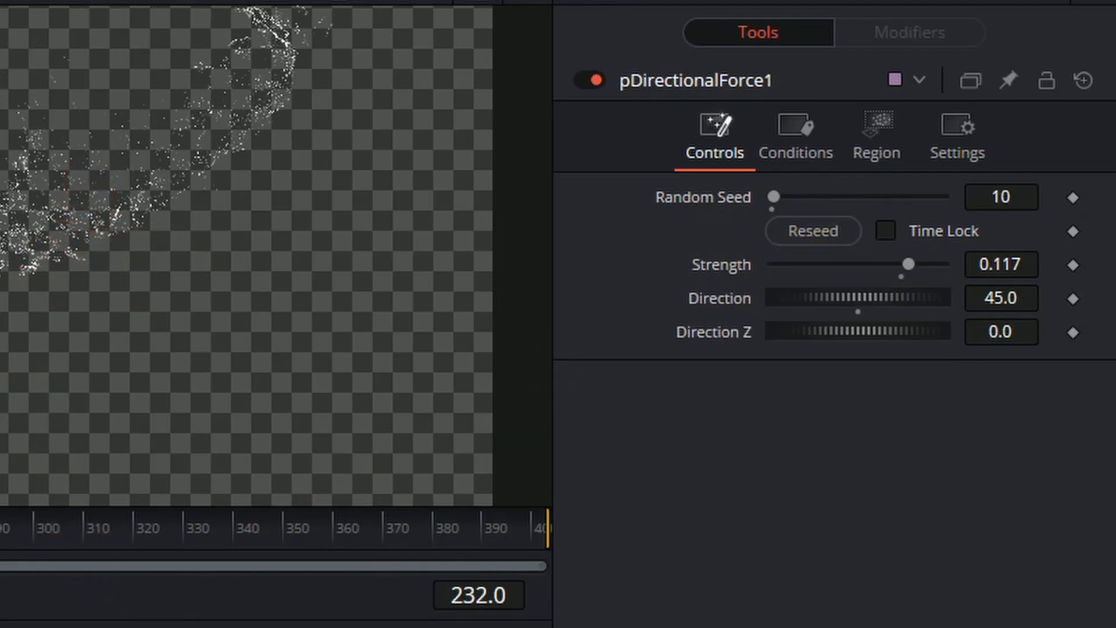
{"action": "left_click", "coordinate": [1019, 187]}
{"action": "type", "text": "1"}
{"action": "key", "text": "Tab"}
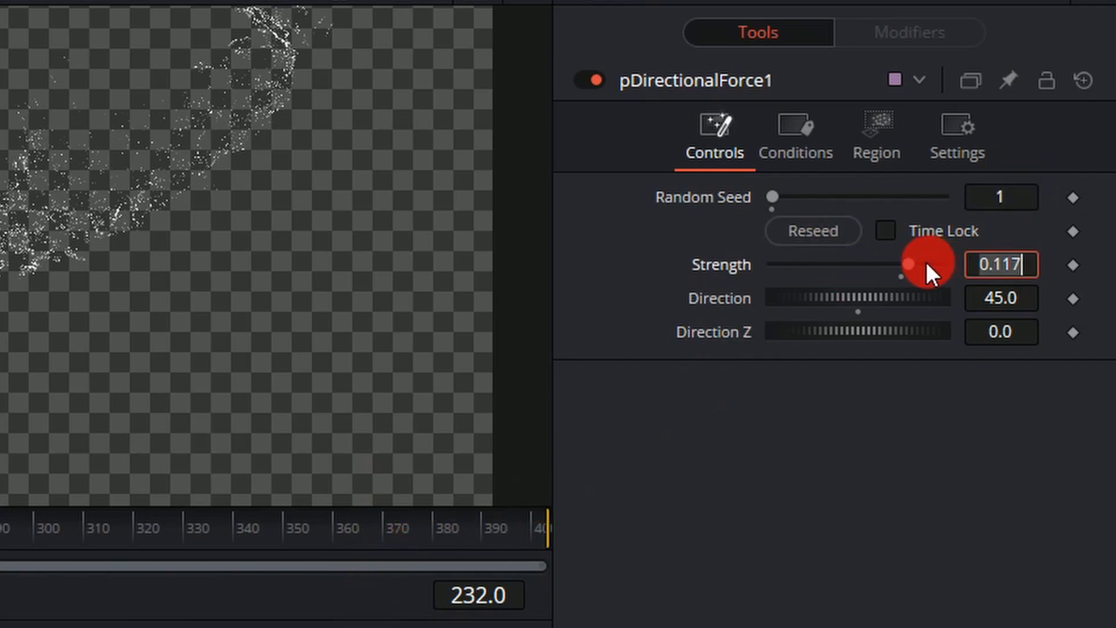
{"action": "left_click_drag", "start_coordinate": [916, 263], "coordinate": [901, 265]}
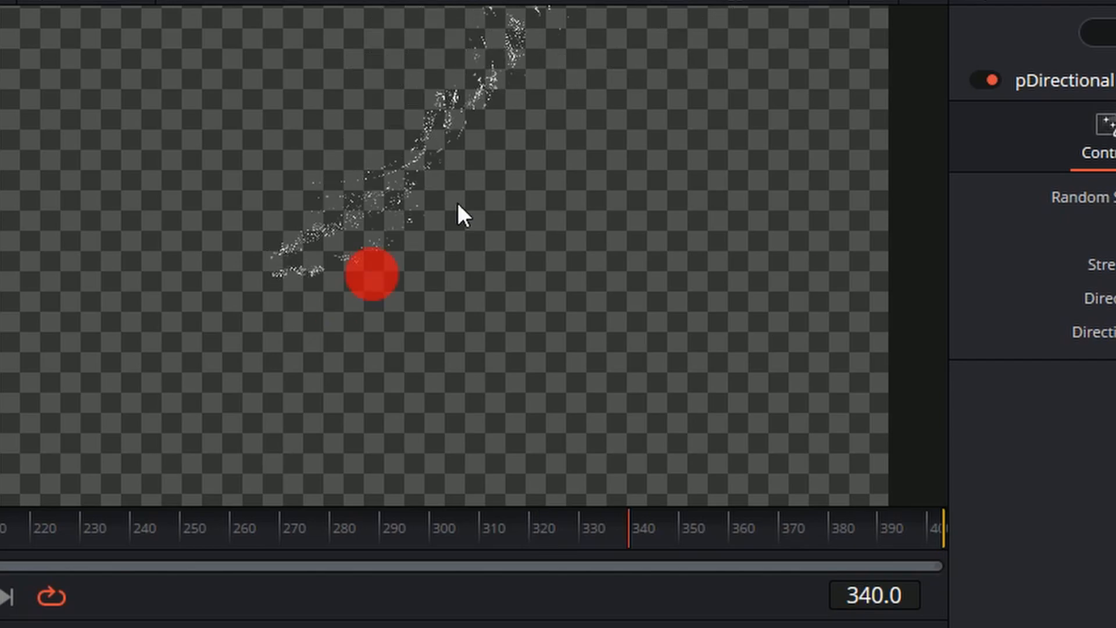
Set pEmitter1's particle Number to 2500 and Number Variance to 2.5, checking the particles in playback.
{"action": "left_click", "coordinate": [407, 627]}
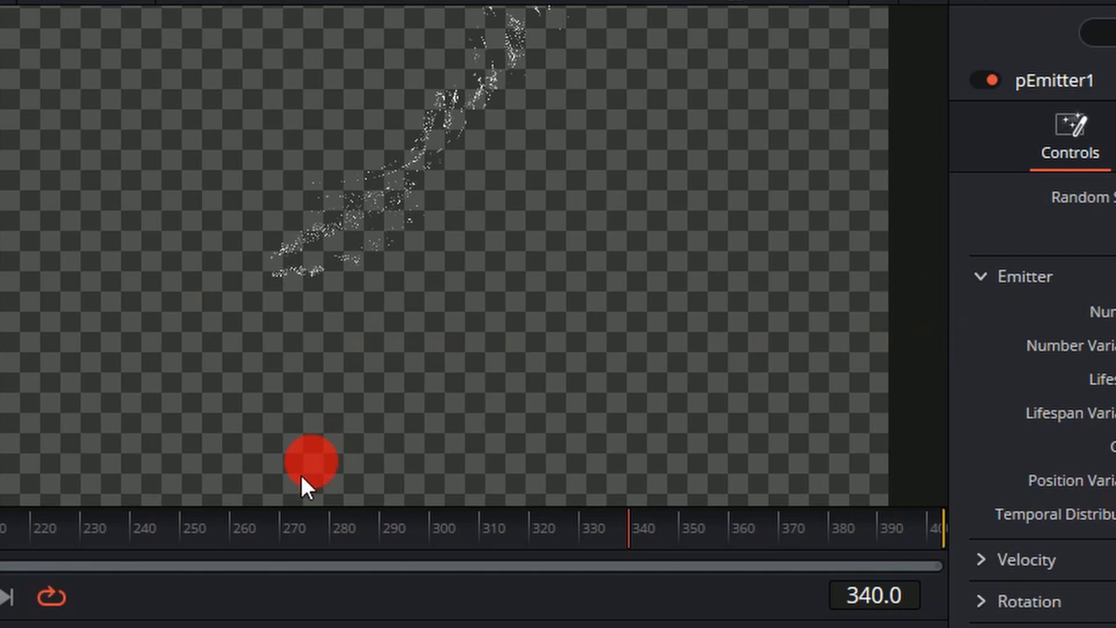
{"action": "left_click", "coordinate": [190, 528]}
{"action": "left_click_drag", "start_coordinate": [191, 528], "coordinate": [335, 528]}
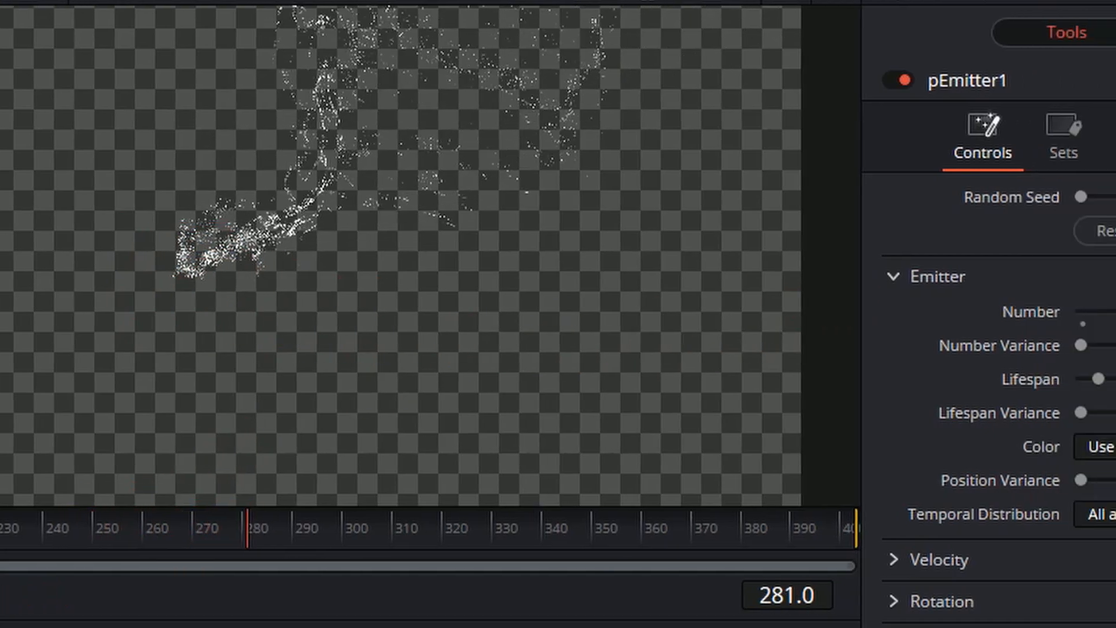
{"action": "left_click", "coordinate": [997, 311]}
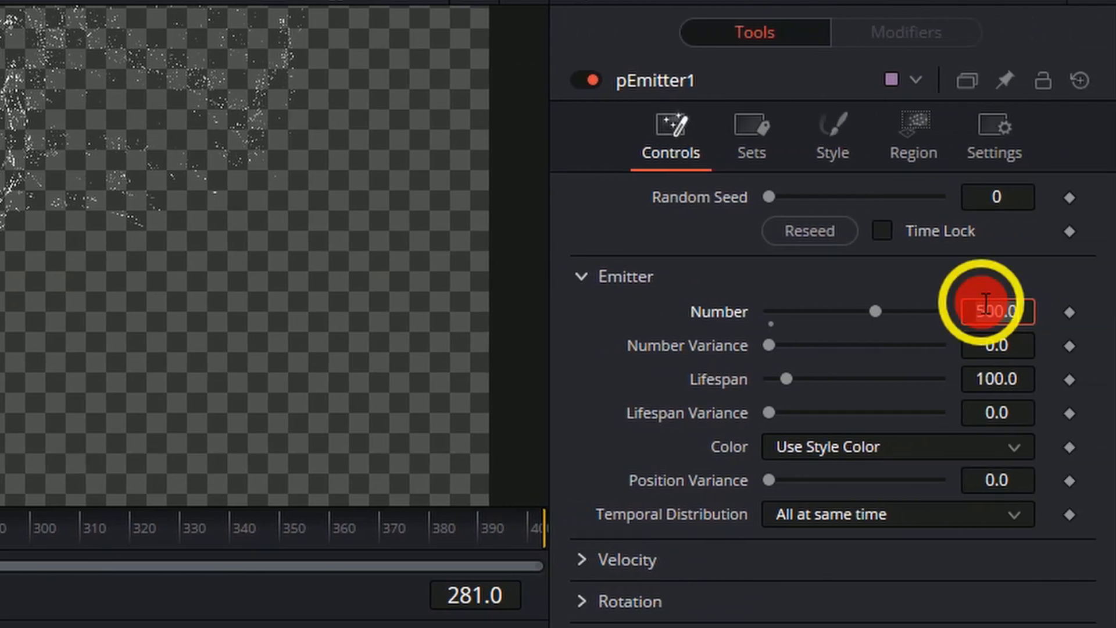
{"action": "type", "text": "2500"}
{"action": "key", "text": "Tab"}
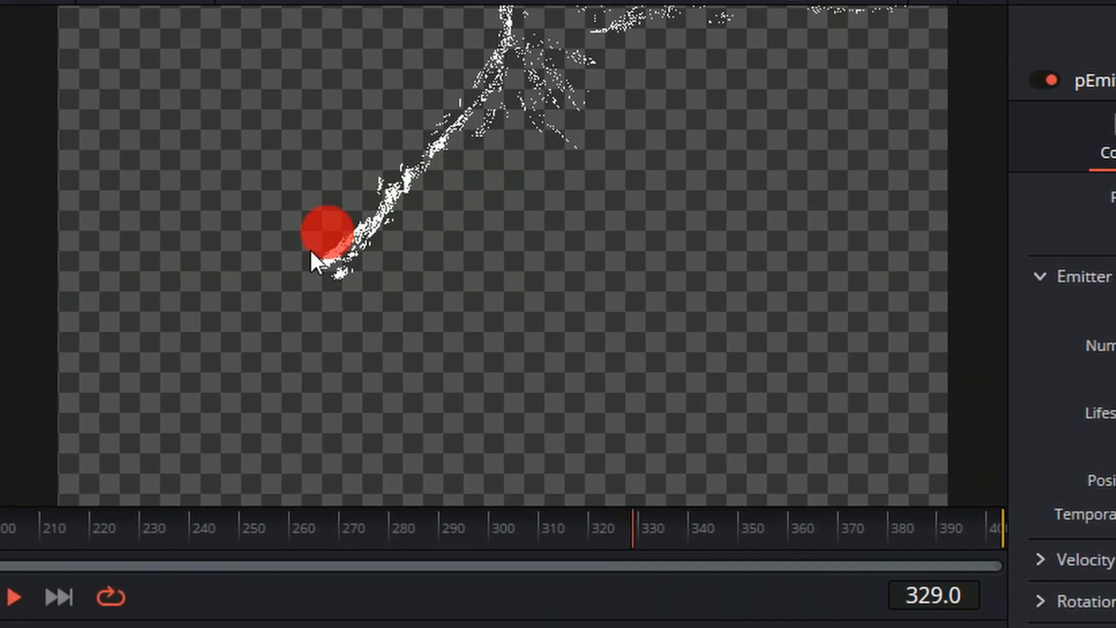
{"action": "key", "text": "space"}
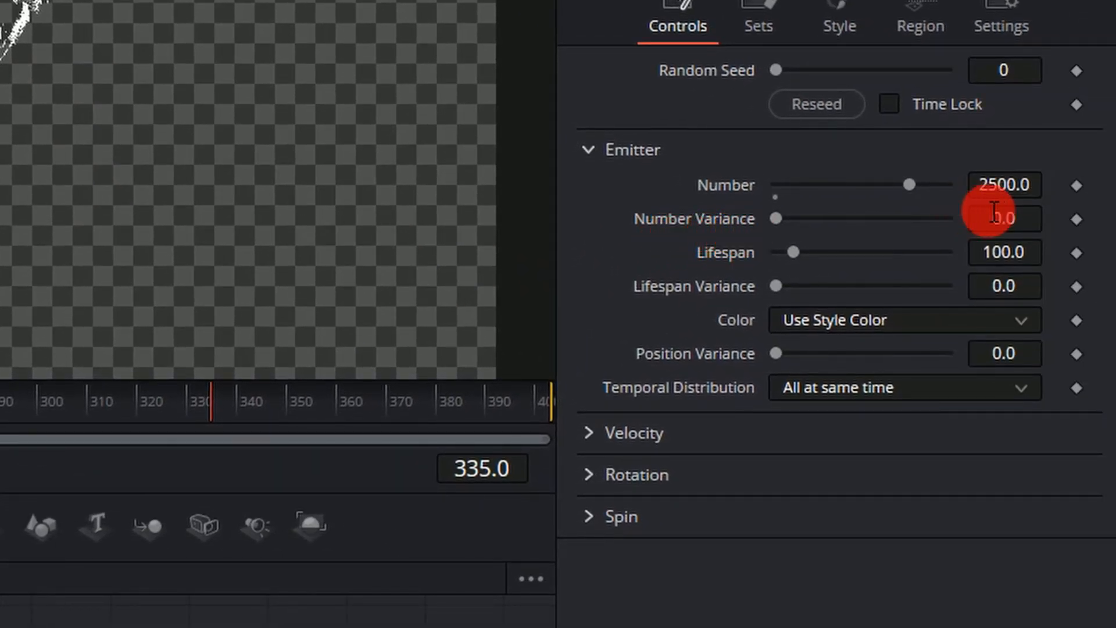
{"action": "left_click", "coordinate": [995, 212]}
{"action": "type", "text": "2.5"}
{"action": "key", "text": "Return"}
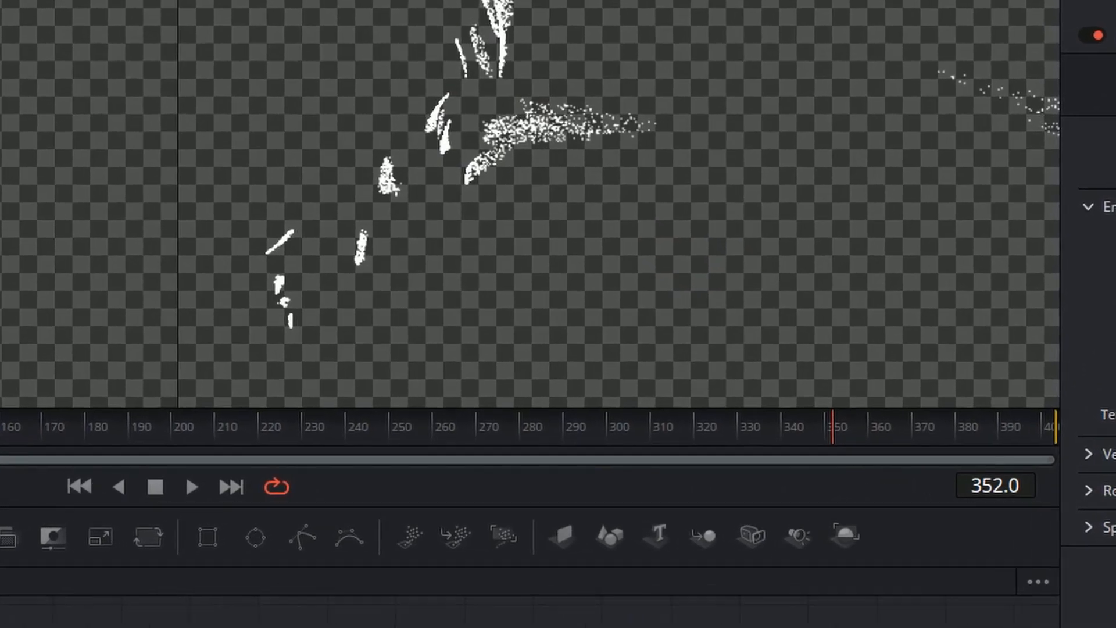
Set pRender1's Blur to 0.25 and undo pEmitter1's last Lifespan change.
{"action": "left_click", "coordinate": [767, 623]}
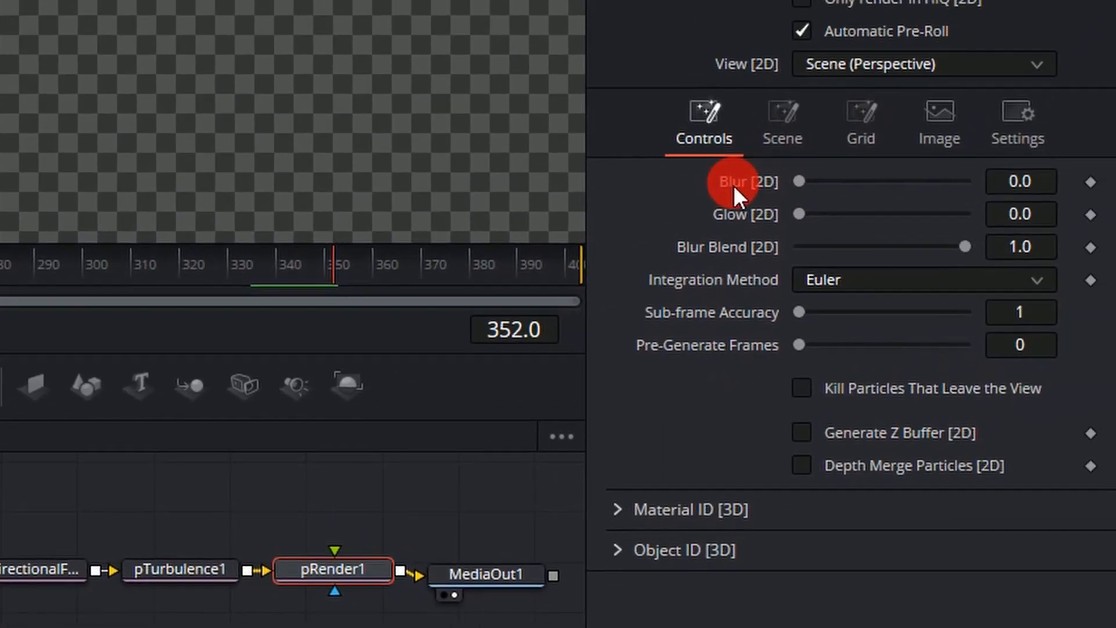
{"action": "left_click_drag", "start_coordinate": [1006, 185], "coordinate": [1037, 184]}
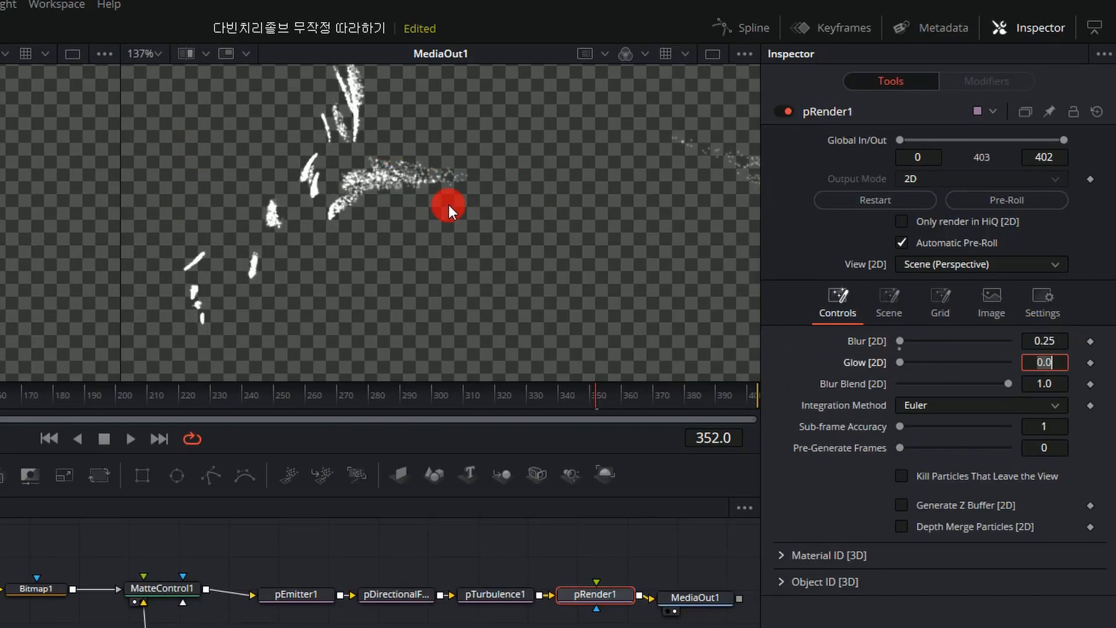
{"action": "left_click", "coordinate": [180, 150]}
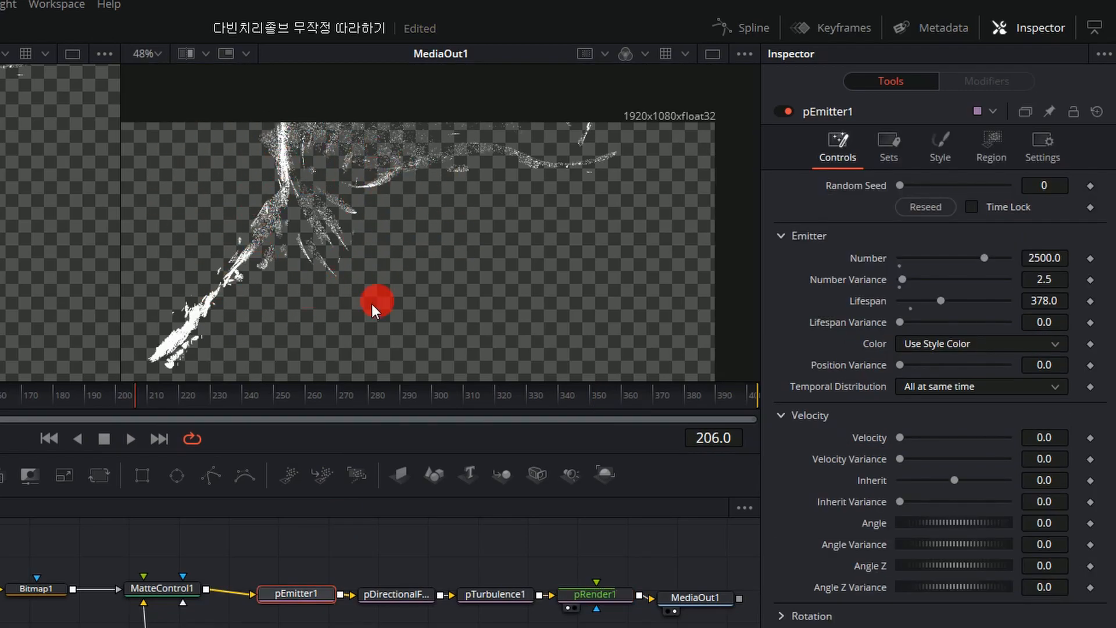
{"action": "key", "text": "ctrl+z"}
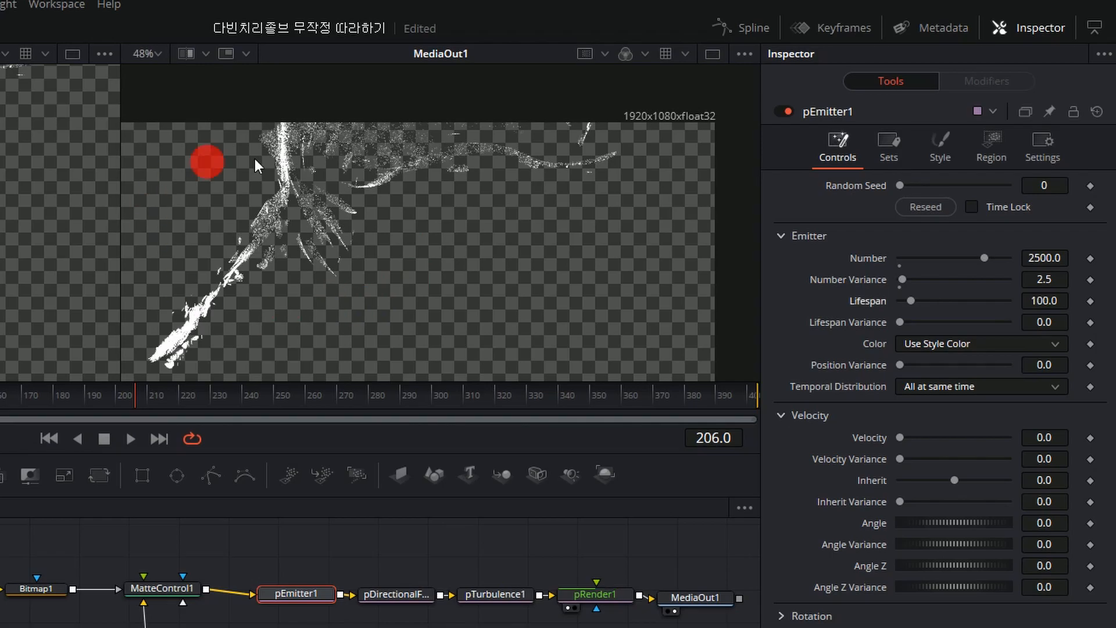
Set pEmitter1's base particle color to red in its style settings.
{"action": "left_click", "coordinate": [955, 144]}
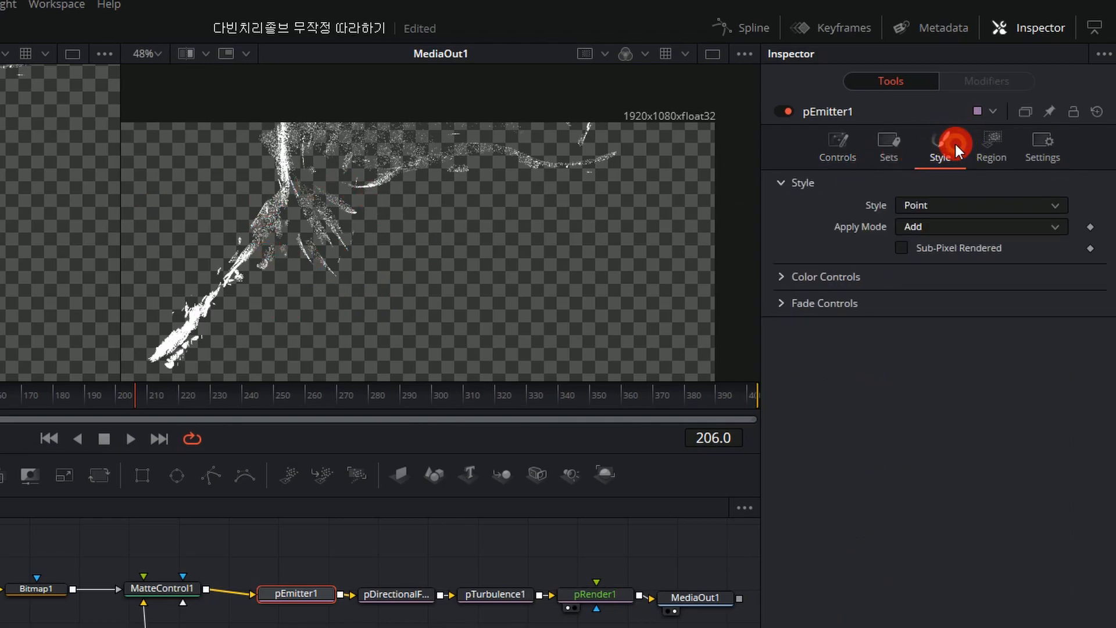
{"action": "left_click", "coordinate": [784, 278]}
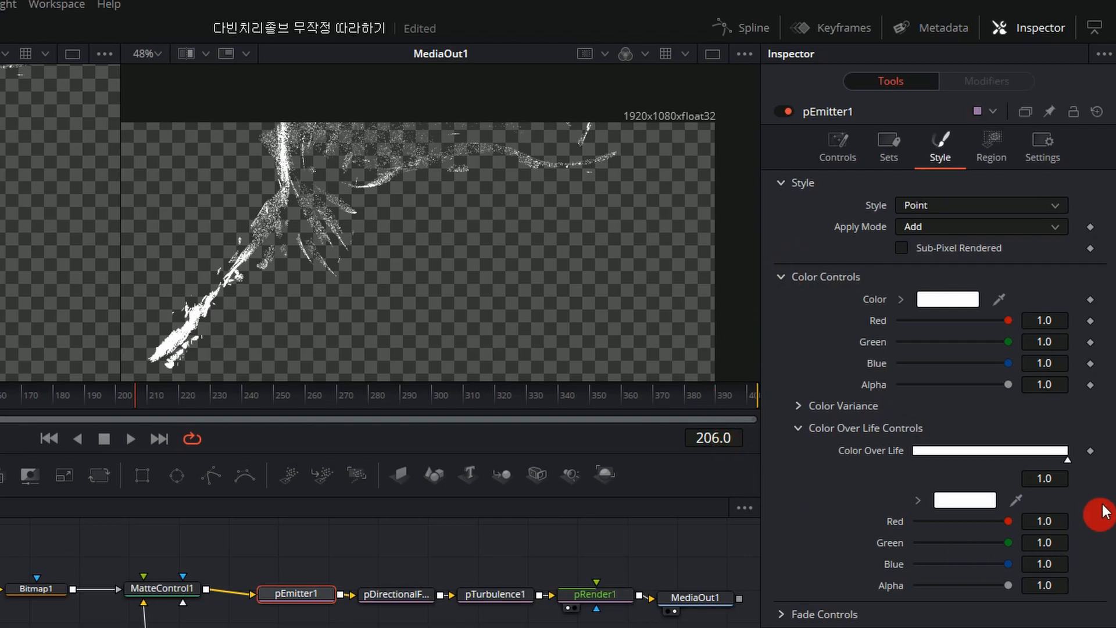
{"action": "left_click", "coordinate": [949, 300]}
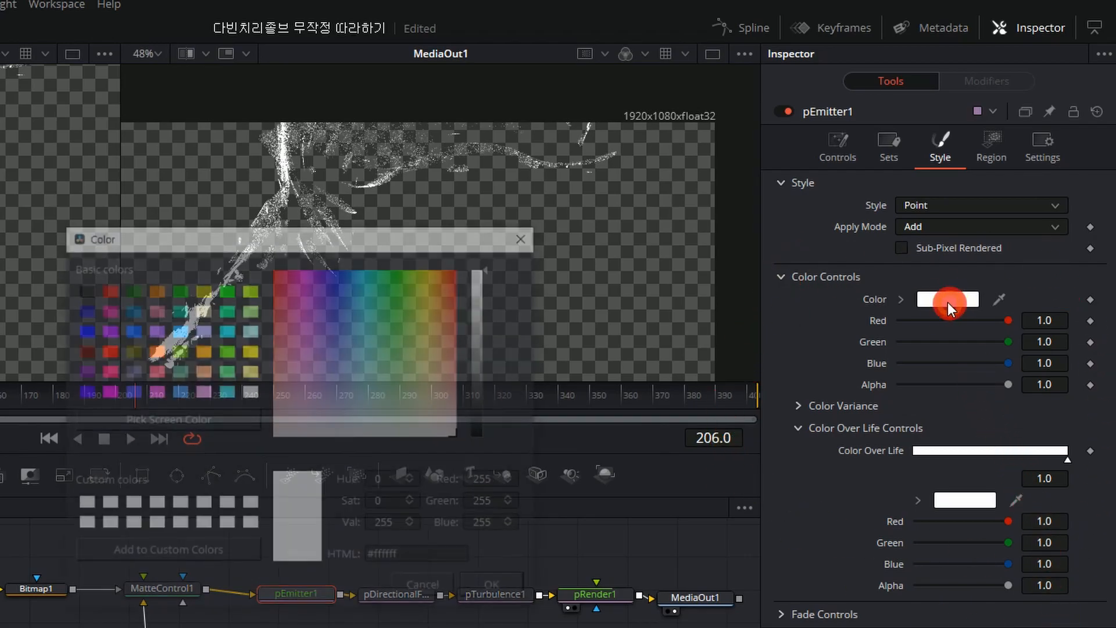
{"action": "left_click_drag", "start_coordinate": [290, 382], "coordinate": [138, 229]}
{"action": "key", "text": "Return"}
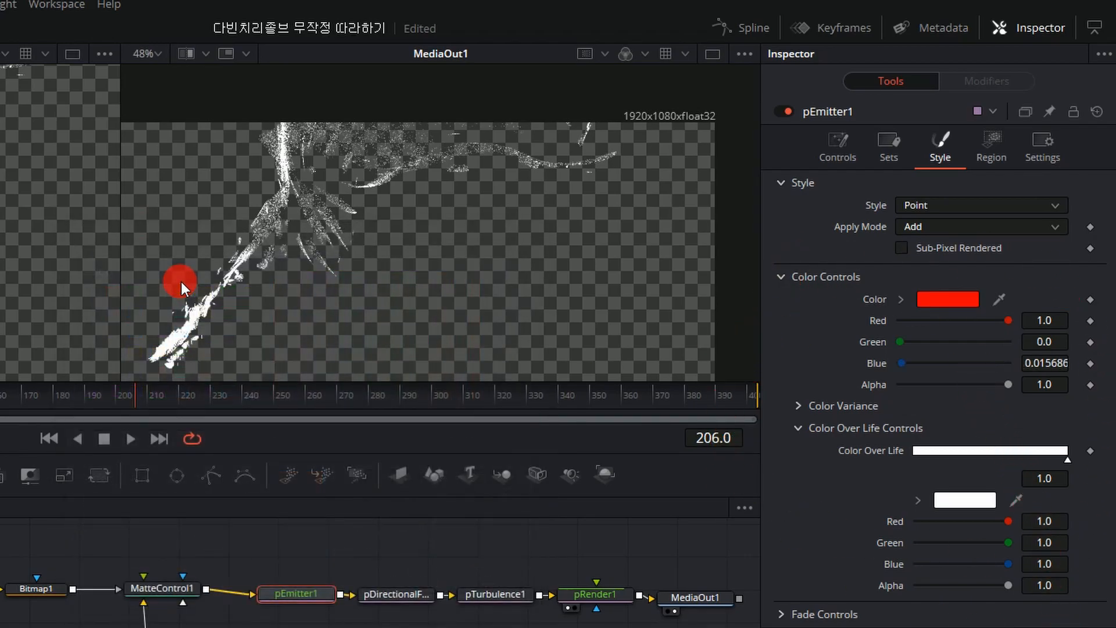
Restore pEmitter1's base particle color to white.
{"action": "left_click", "coordinate": [958, 298]}
{"action": "left_click", "coordinate": [248, 394]}
{"action": "key", "text": "Return"}
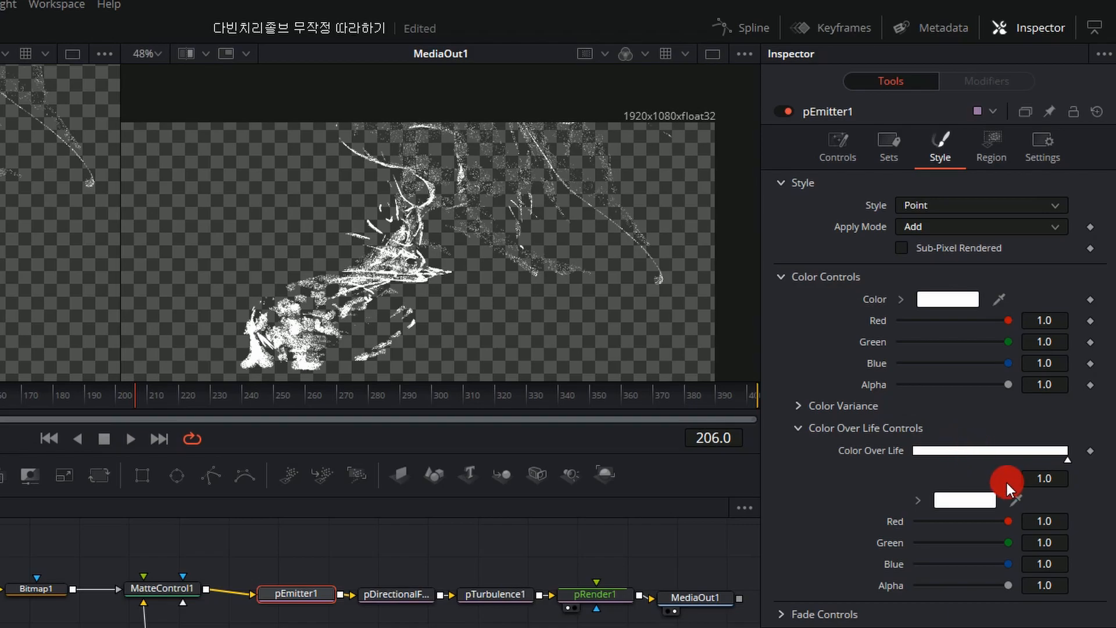
Add two stops to pEmitter1's Color Over Life gradient, one at 0.0 and one near the middle at about 0.46.
{"action": "left_click", "coordinate": [928, 448]}
{"action": "left_click_drag", "start_coordinate": [928, 460], "coordinate": [890, 461]}
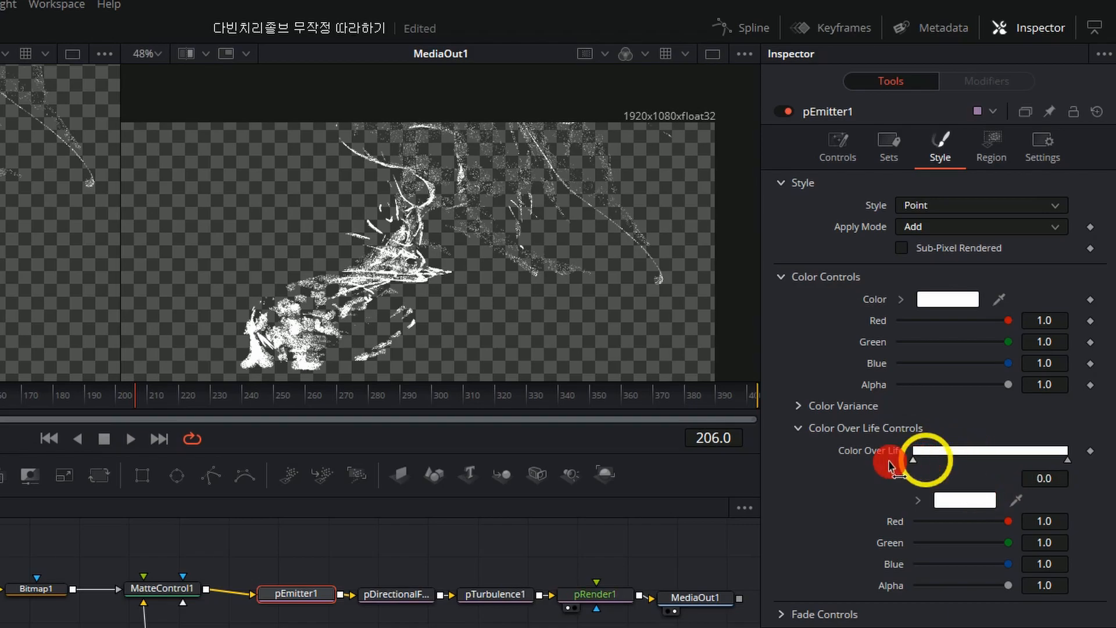
{"action": "left_click", "coordinate": [985, 452]}
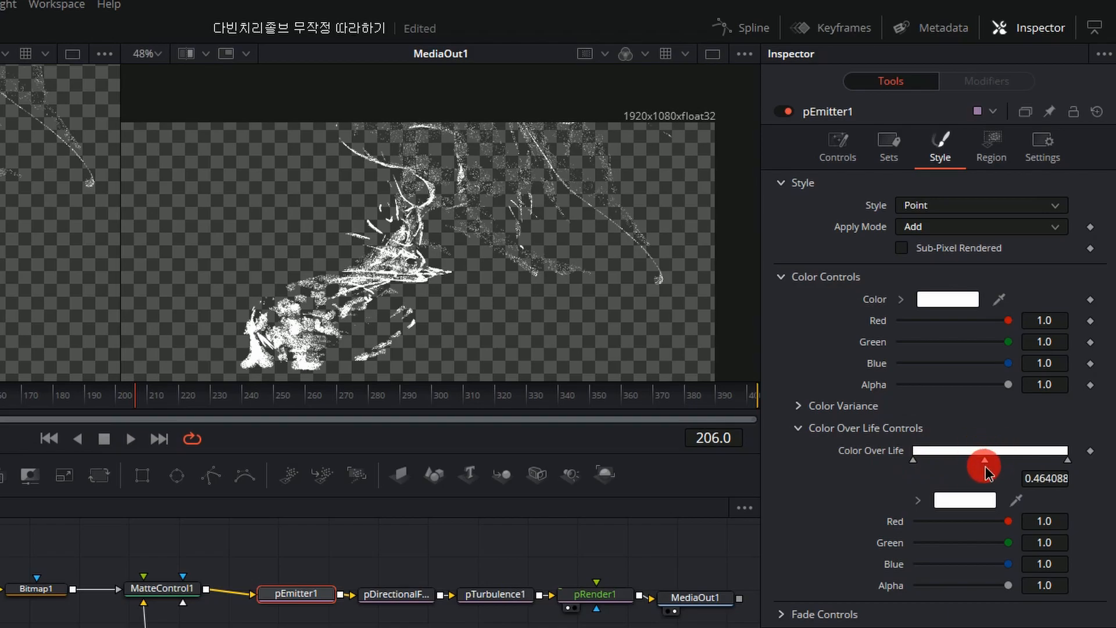
Color the Color Over Life gradient red at the start, black at about 0.40 and yellow at the end.
{"action": "left_click", "coordinate": [914, 460]}
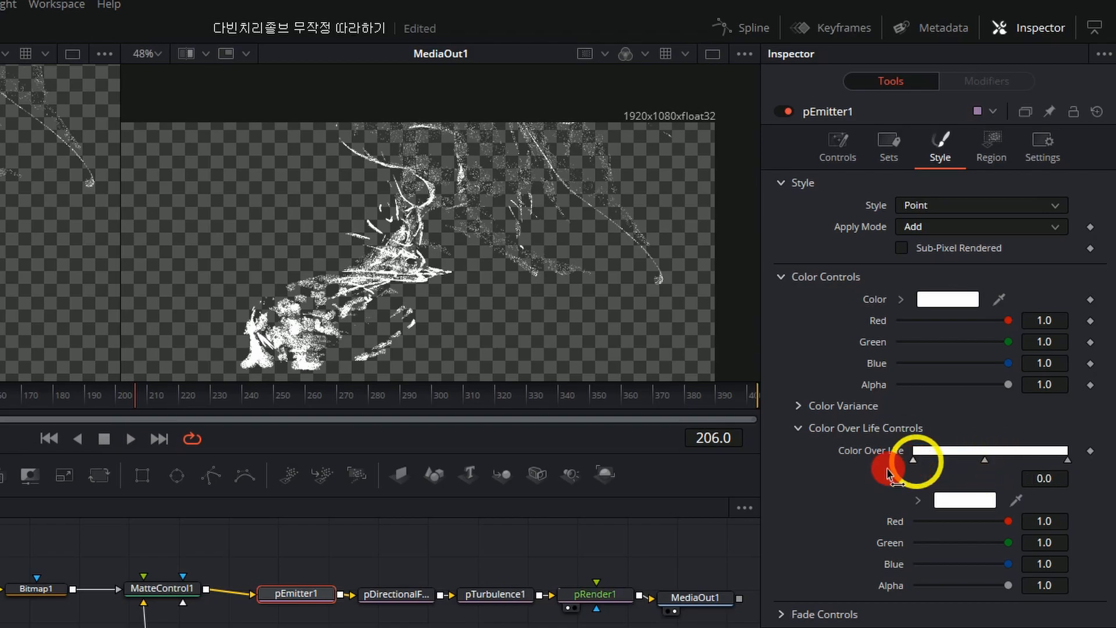
{"action": "left_click", "coordinate": [950, 497]}
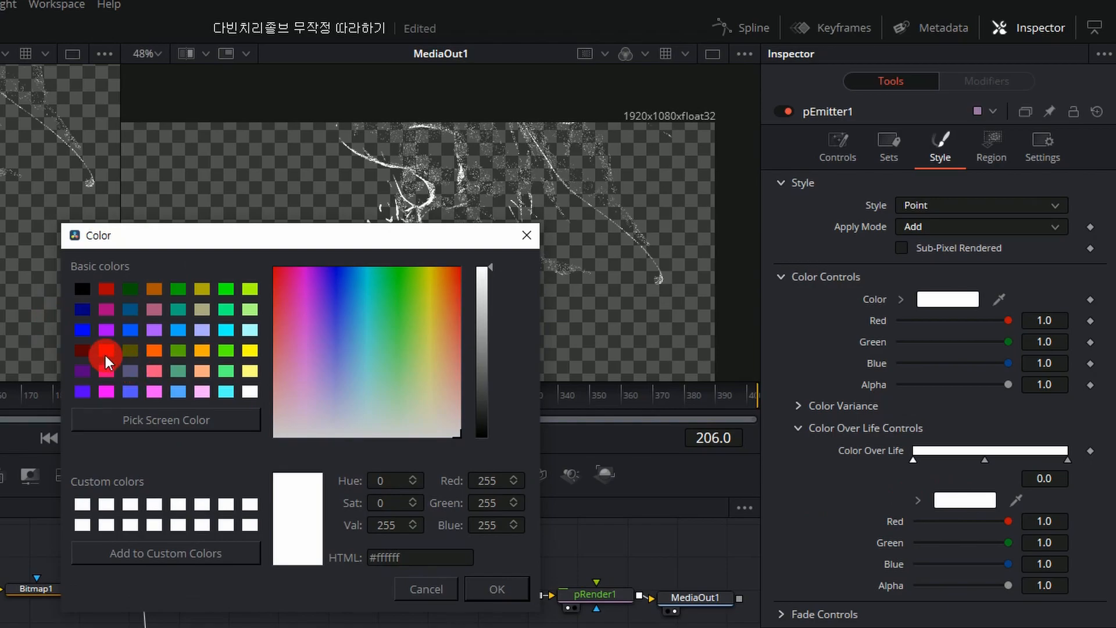
{"action": "double_click", "coordinate": [107, 351]}
{"action": "left_click_drag", "start_coordinate": [987, 464], "coordinate": [976, 460]}
{"action": "left_click", "coordinate": [1068, 461]}
{"action": "left_click", "coordinate": [966, 499]}
{"action": "double_click", "coordinate": [241, 346]}
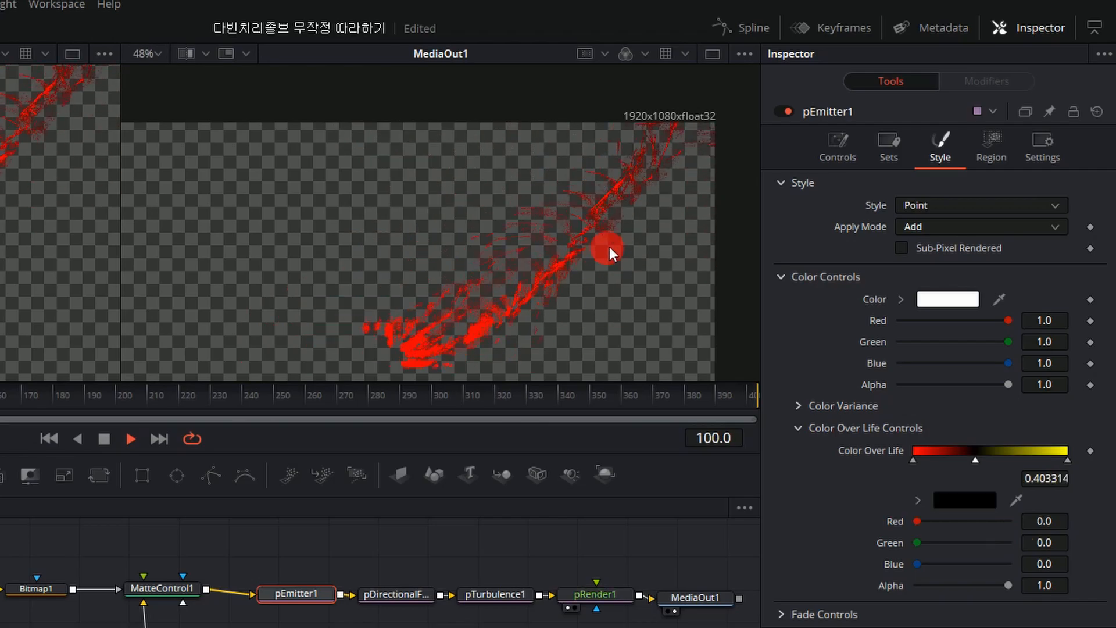
Shorten pEmitter1's particle lifespan to 23 and play back the particle colors.
{"action": "key", "text": "space"}
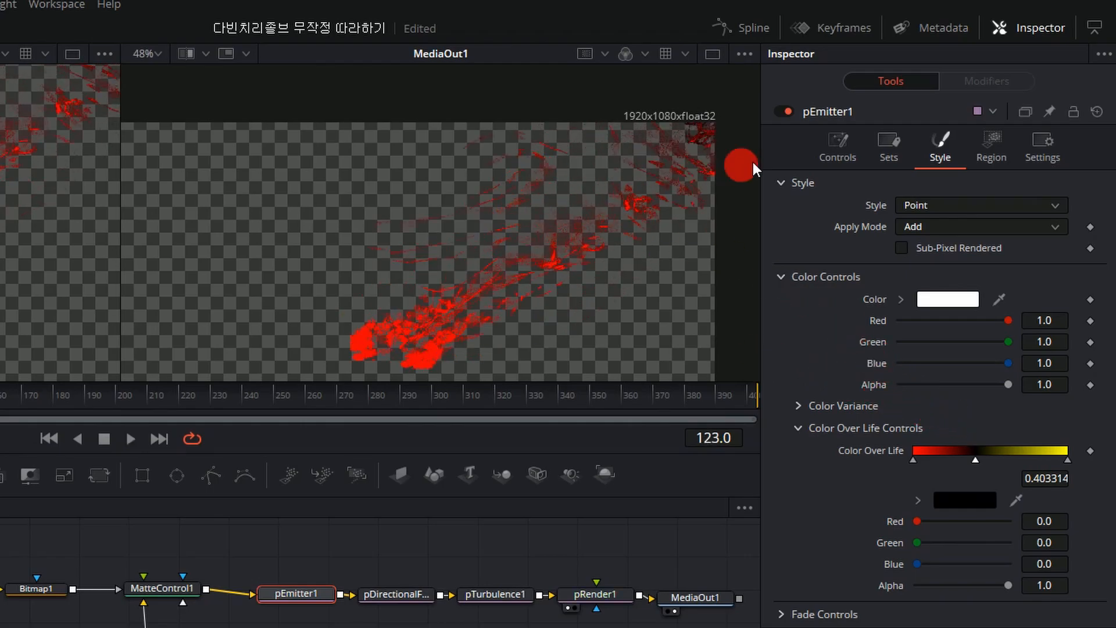
{"action": "left_click", "coordinate": [838, 143]}
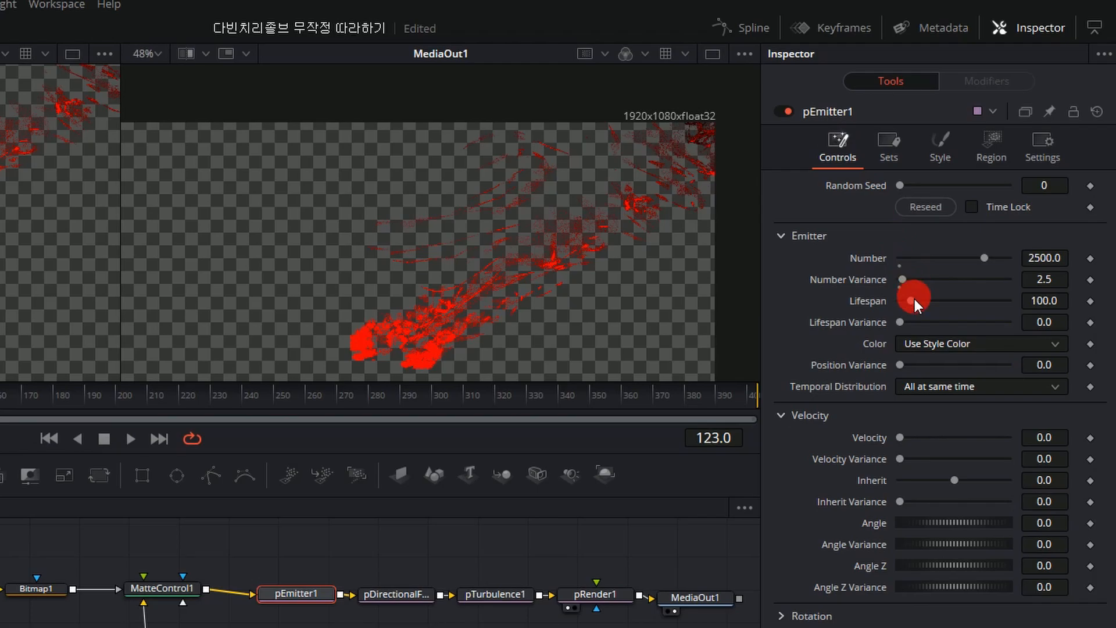
{"action": "left_click_drag", "start_coordinate": [913, 303], "coordinate": [903, 302]}
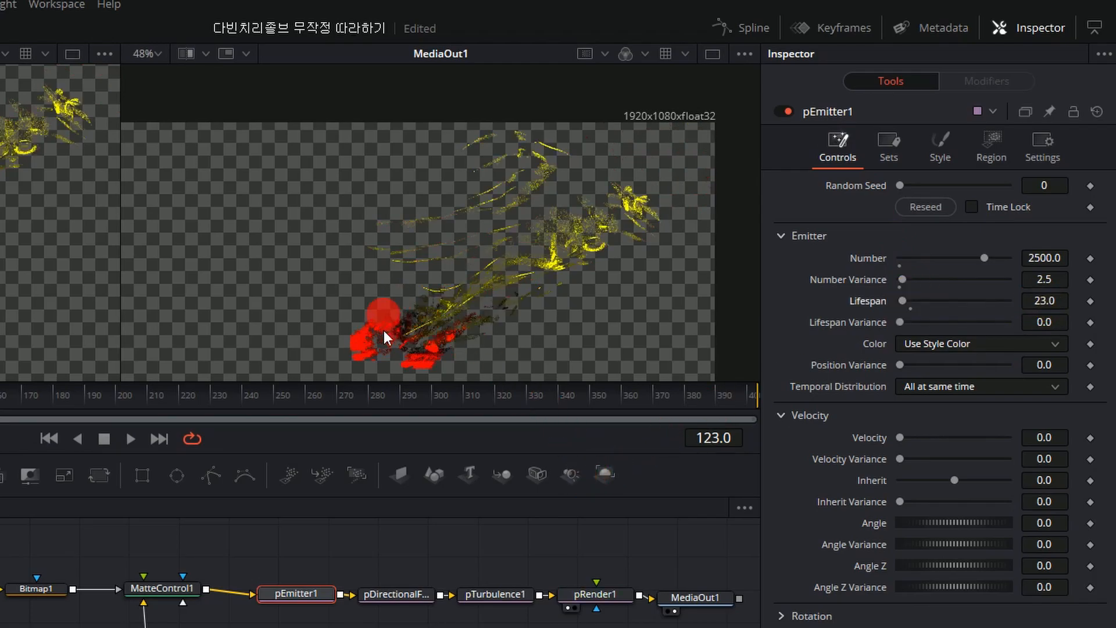
{"action": "key", "text": "space"}
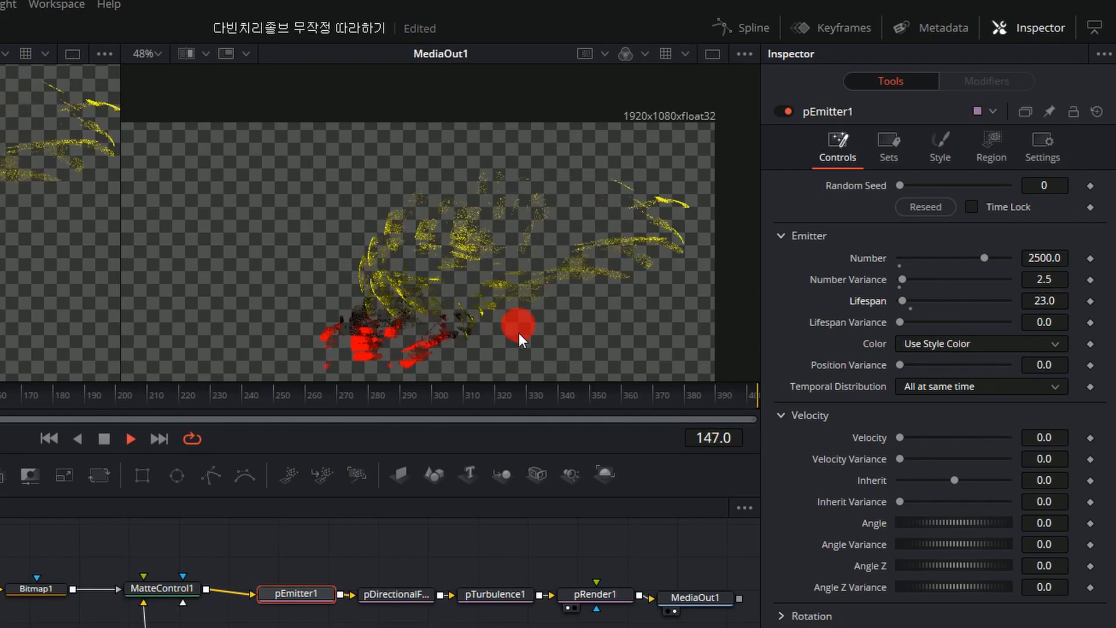
{"action": "key", "text": "space"}
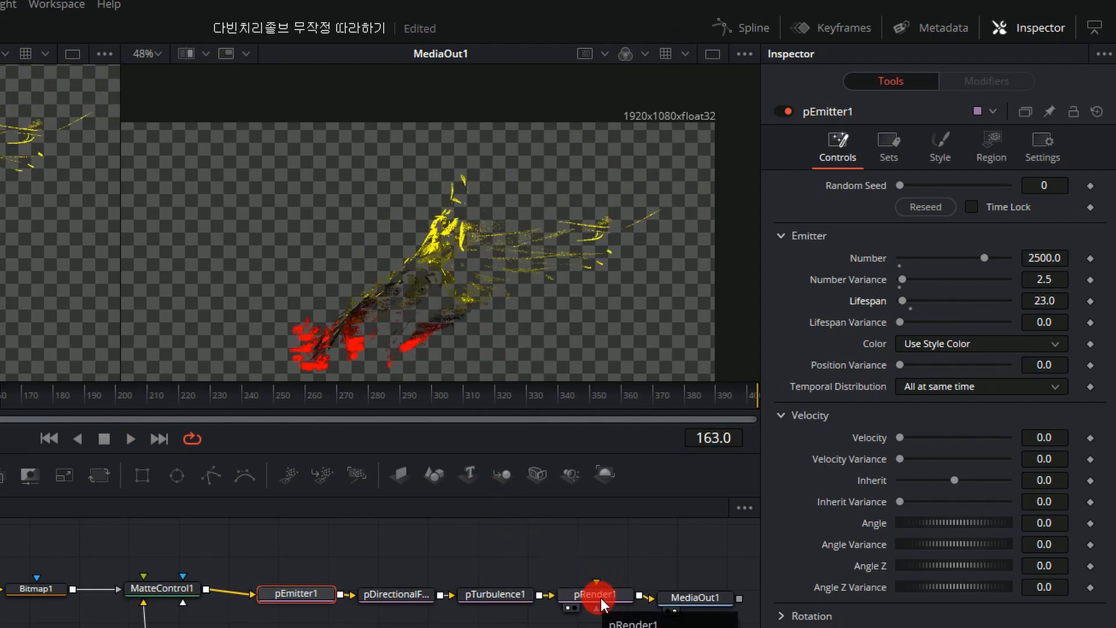
Remove the black middle stop from pEmitter1's Color Over Life gradient and preview the red-to-yellow particles.
{"action": "left_click", "coordinate": [938, 145]}
{"action": "left_click_drag", "start_coordinate": [974, 459], "coordinate": [975, 419]}
{"action": "key", "text": "space"}
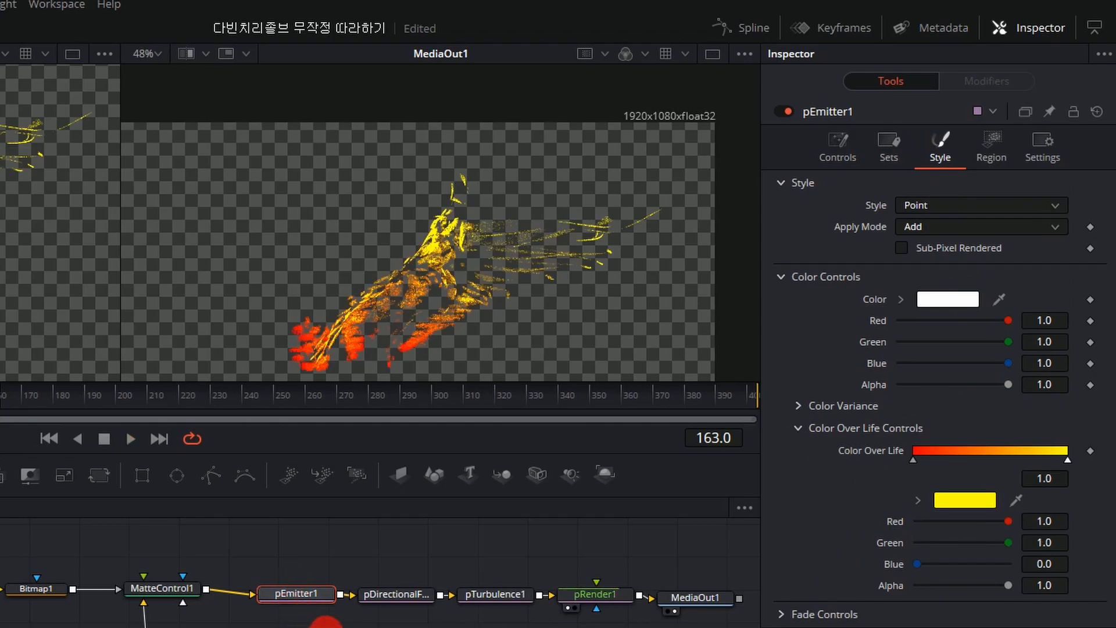
{"action": "key", "text": "space"}
{"action": "left_click_drag", "start_coordinate": [286, 313], "coordinate": [353, 272]}
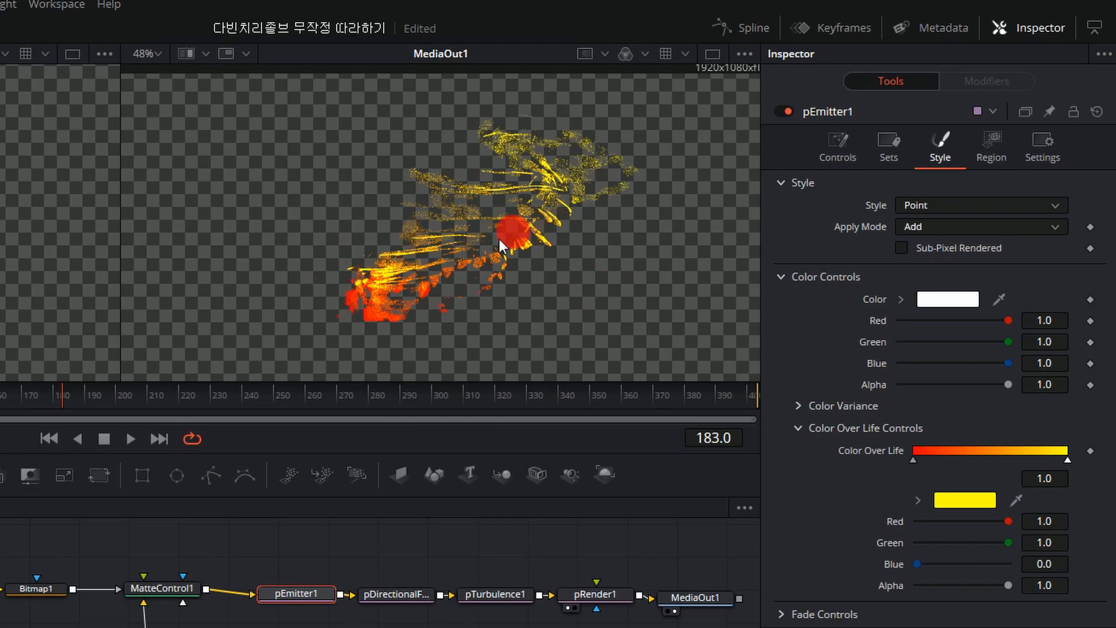
{"action": "key", "text": "space"}
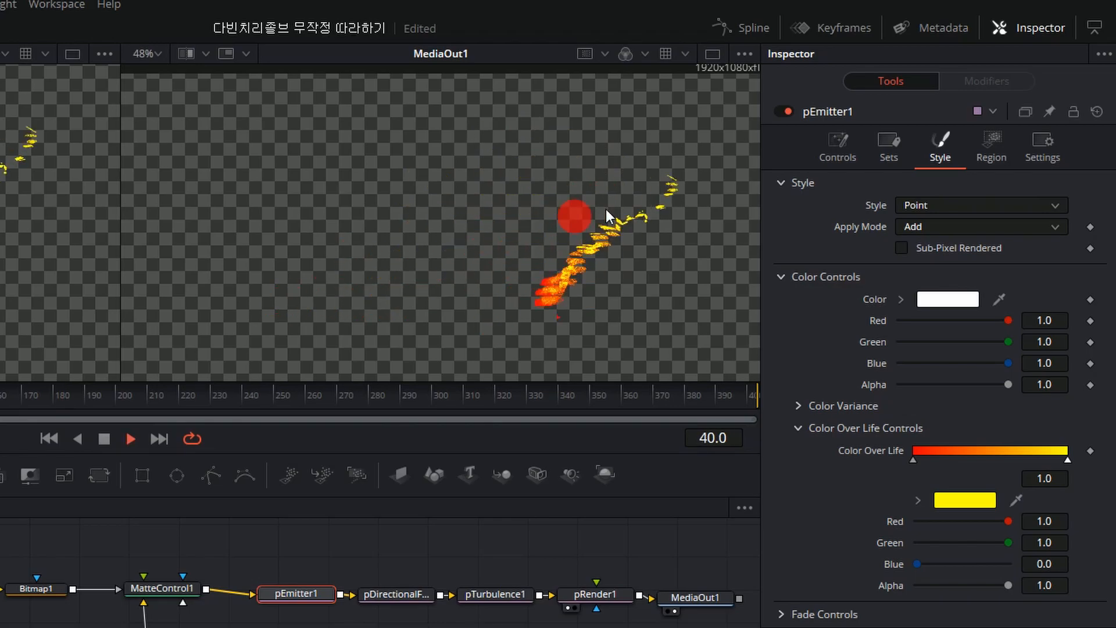
{"action": "key", "text": "space"}
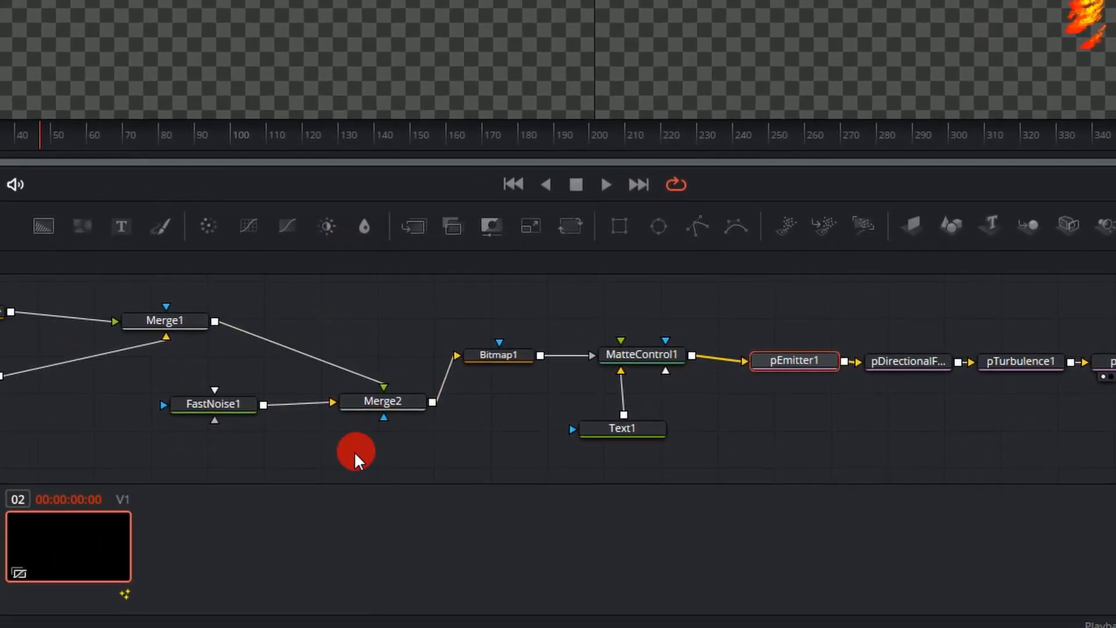
Duplicate the Text1 node and merge the copy over pRender1's output, ahead of MediaOut1.
{"action": "left_click", "coordinate": [627, 433]}
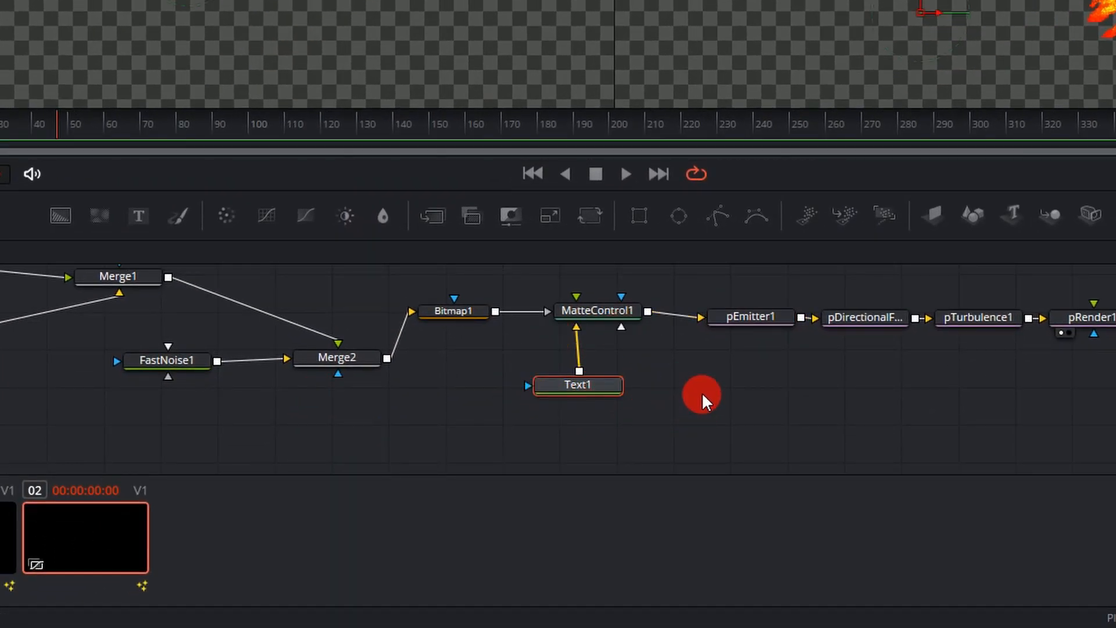
{"action": "left_click_drag", "start_coordinate": [862, 361], "coordinate": [631, 337]}
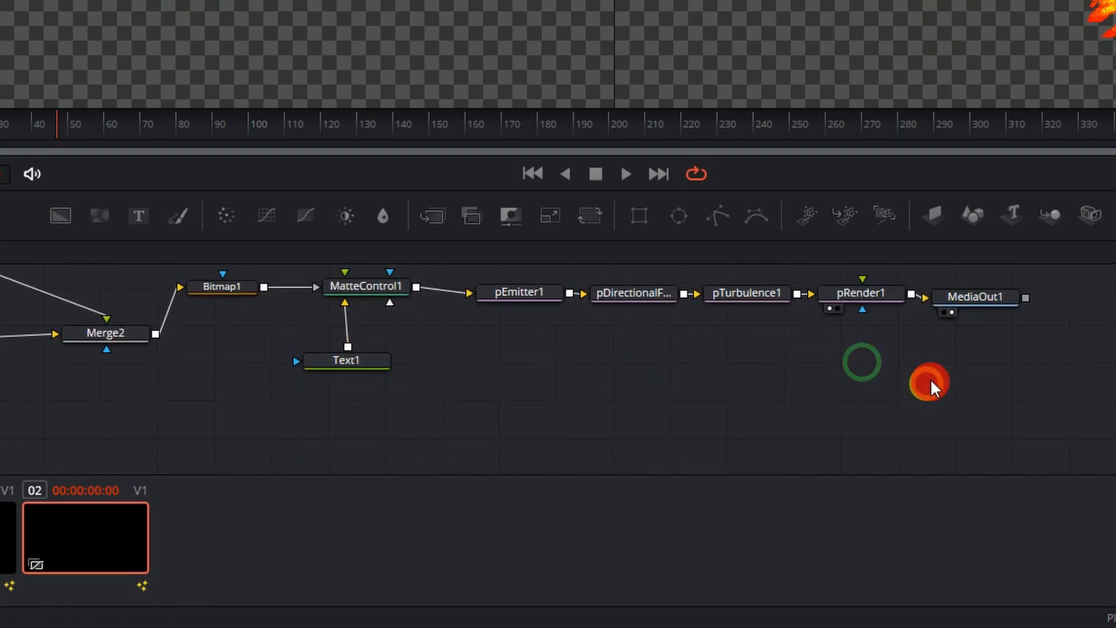
{"action": "key", "text": "ctrl+v"}
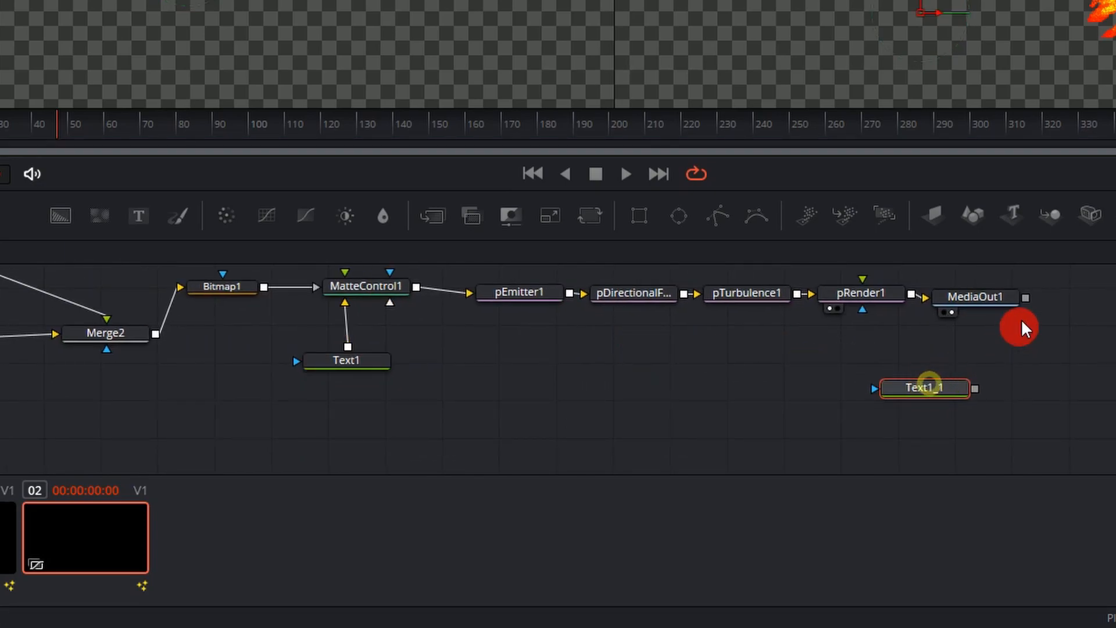
{"action": "left_click", "coordinate": [861, 294]}
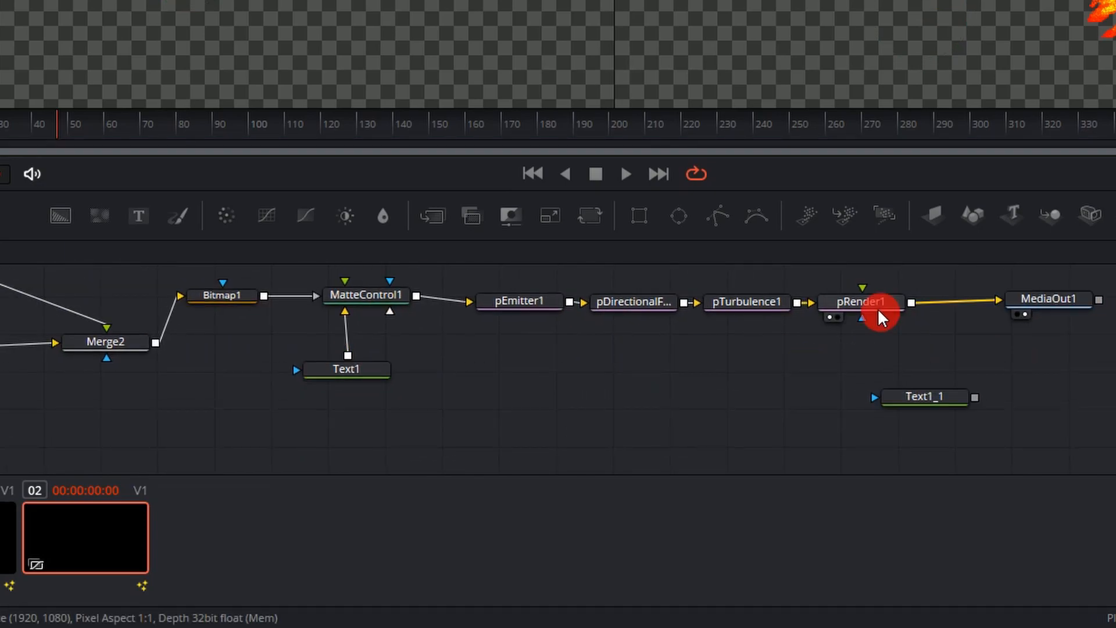
{"action": "left_click", "coordinate": [443, 216]}
{"action": "left_click_drag", "start_coordinate": [956, 397], "coordinate": [976, 298]}
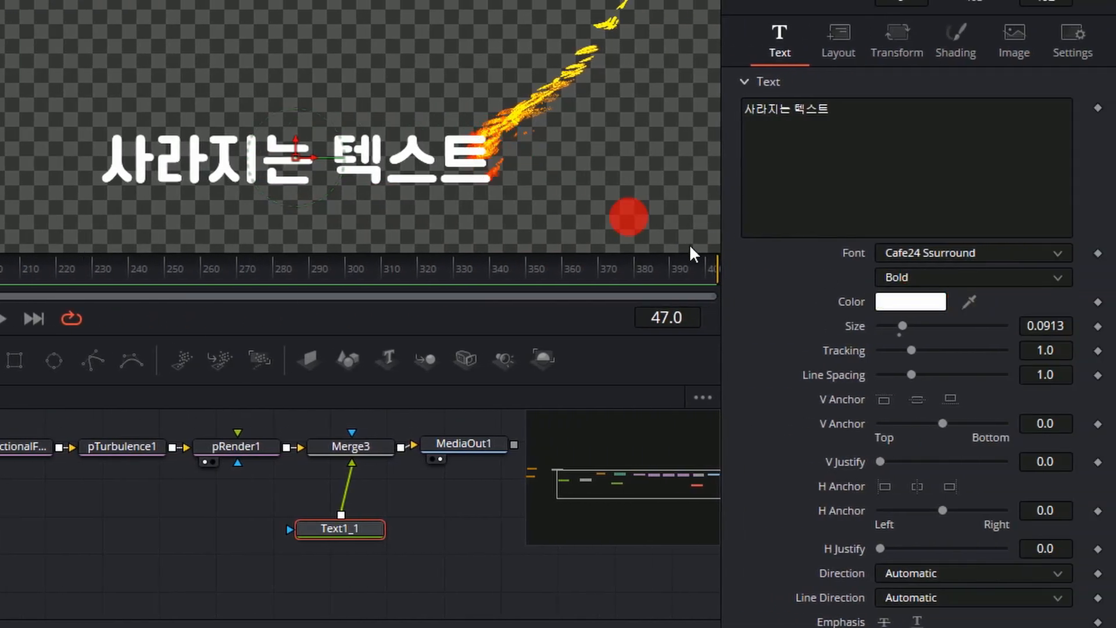
Color the duplicated text Text1_1 pure red and preview it with the particles from near the start.
{"action": "left_click", "coordinate": [887, 301]}
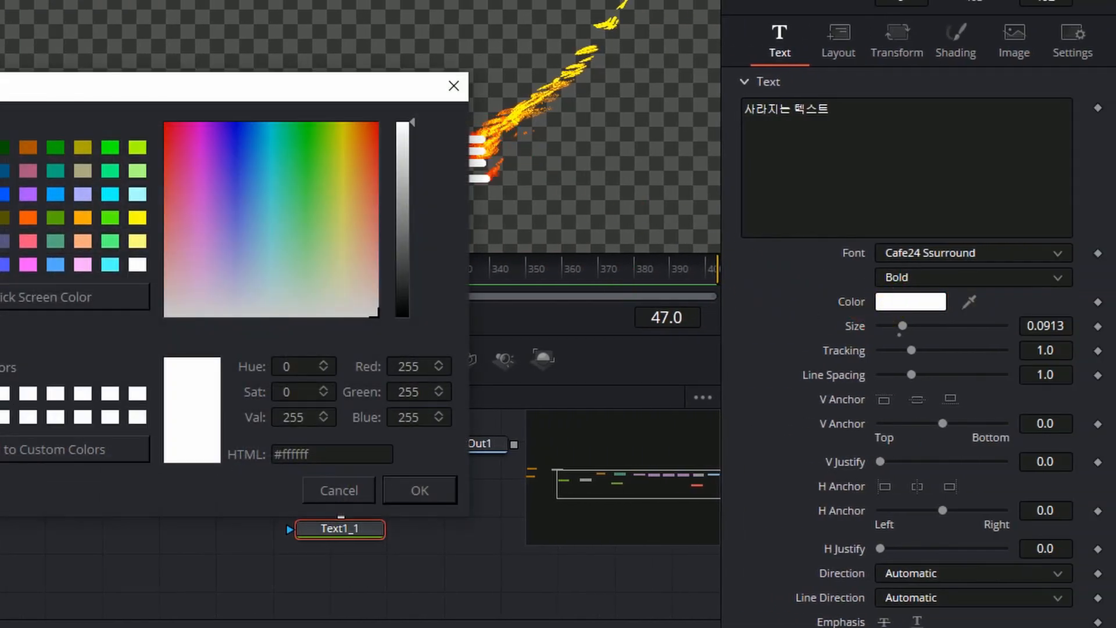
{"action": "left_click", "coordinate": [378, 123]}
{"action": "left_click", "coordinate": [420, 491]}
{"action": "left_click", "coordinate": [494, 225]}
{"action": "left_click", "coordinate": [337, 526]}
{"action": "left_click_drag", "start_coordinate": [336, 526], "coordinate": [350, 526]}
{"action": "left_click_drag", "start_coordinate": [125, 269], "coordinate": [20, 280]}
{"action": "key", "text": "space"}
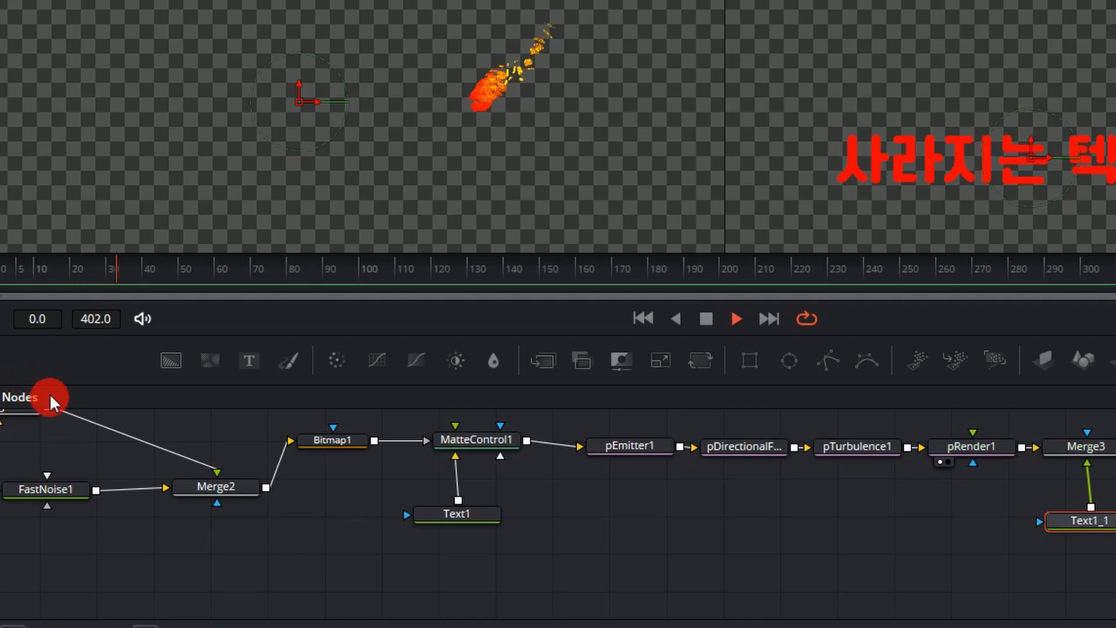
{"action": "key", "text": "space"}
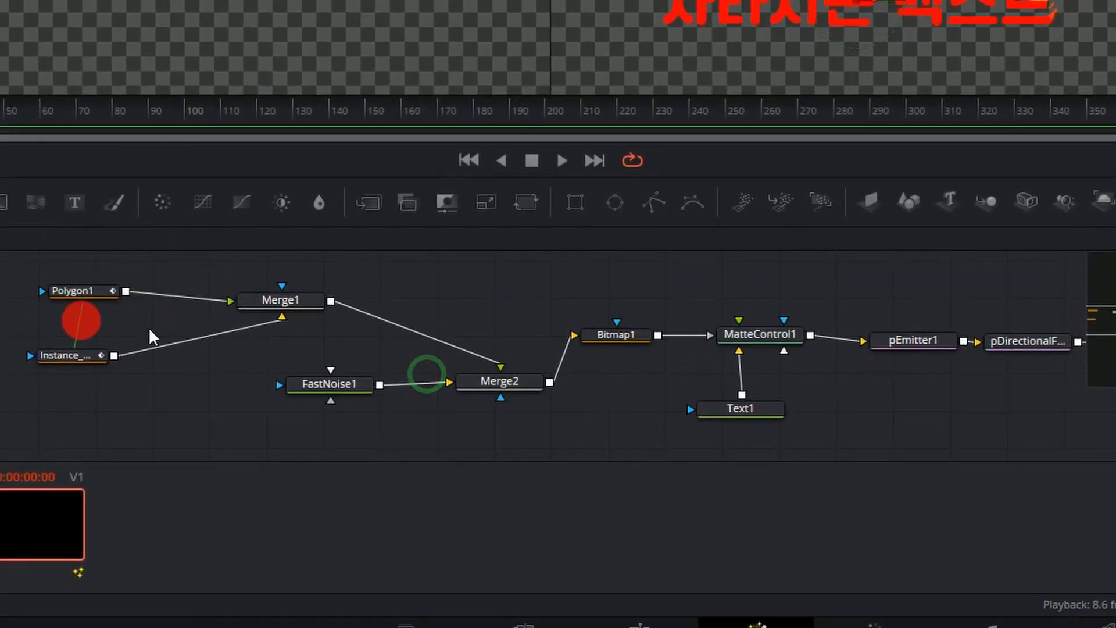
Copy the animated Polygon1 mask onto Text1_1 as its effect mask and place the copy beside that node.
{"action": "left_click", "coordinate": [68, 292]}
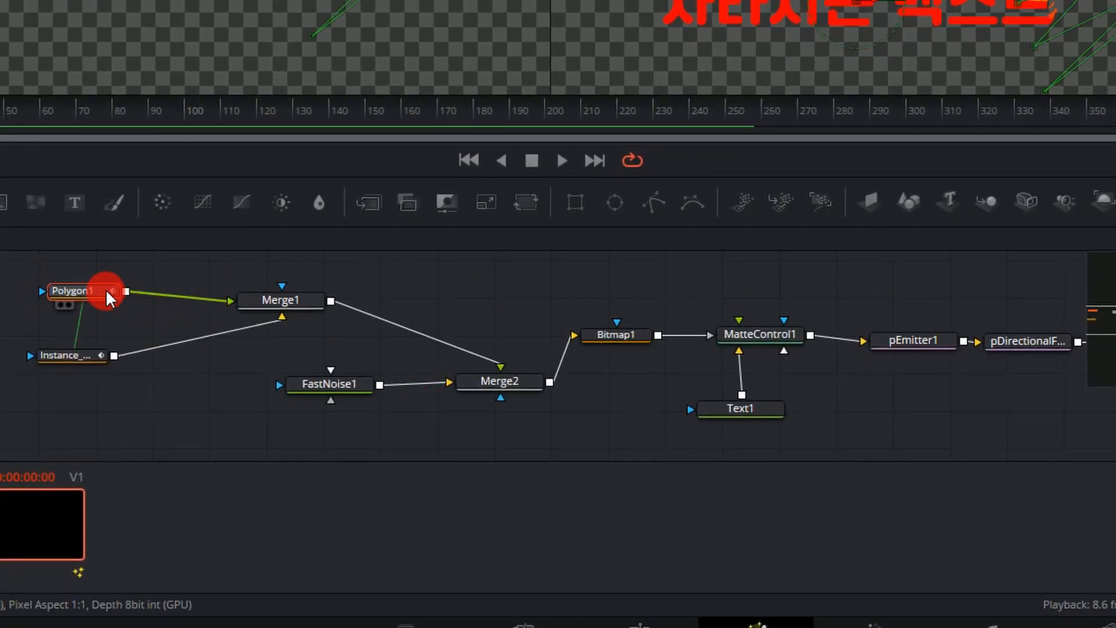
{"action": "right_click", "coordinate": [84, 291]}
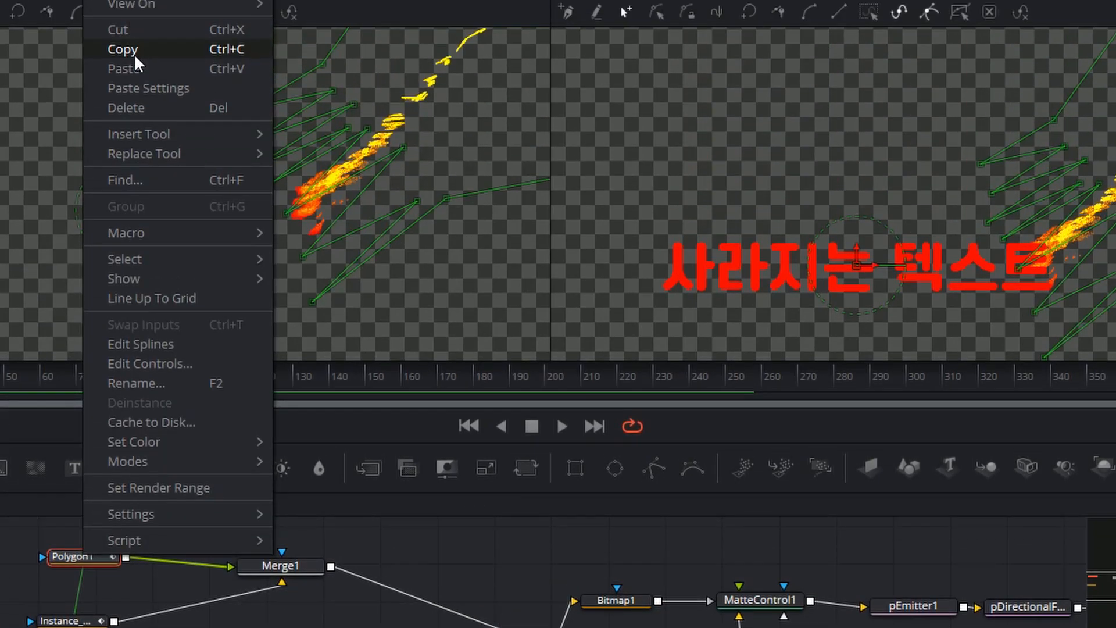
{"action": "left_click", "coordinate": [135, 55]}
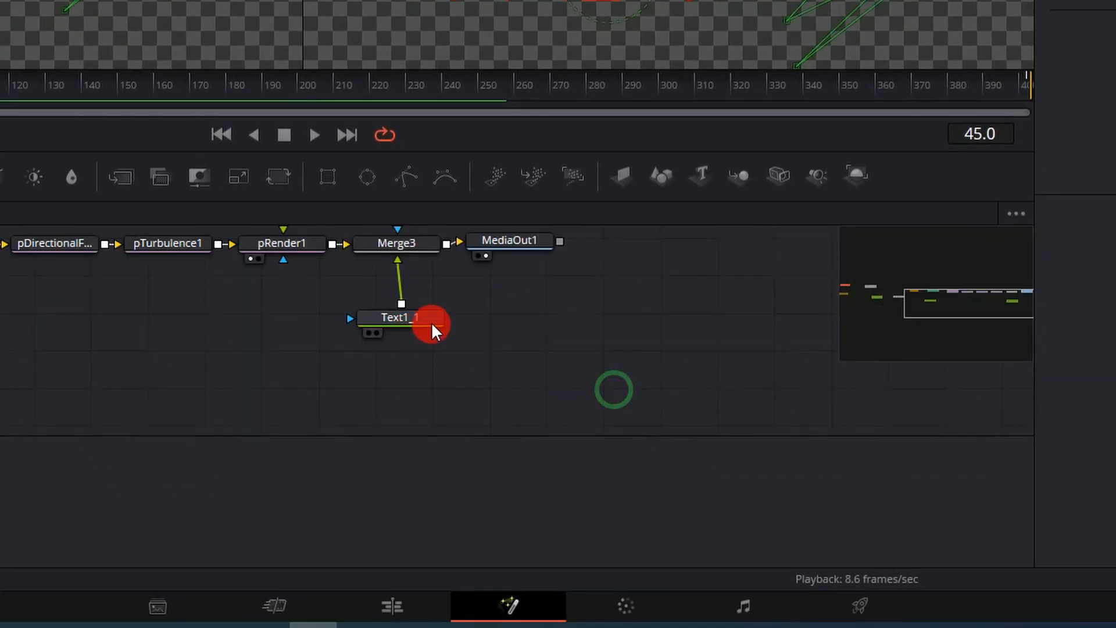
{"action": "left_click", "coordinate": [428, 317]}
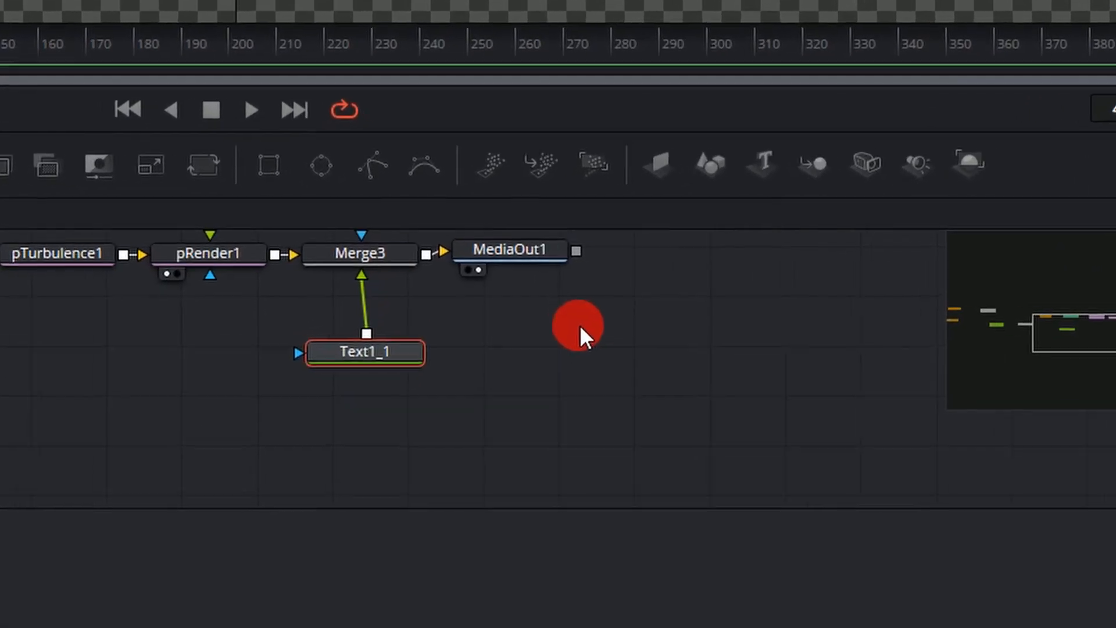
{"action": "key", "text": "ctrl+v"}
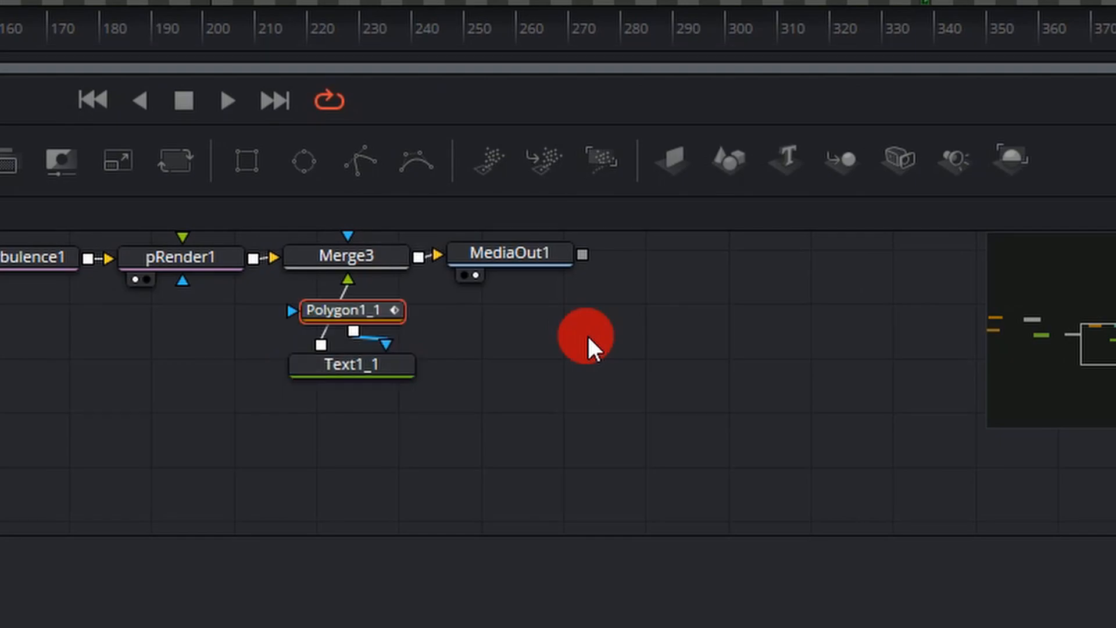
{"action": "left_click_drag", "start_coordinate": [383, 312], "coordinate": [567, 355]}
{"action": "left_click_drag", "start_coordinate": [681, 391], "coordinate": [665, 404]}
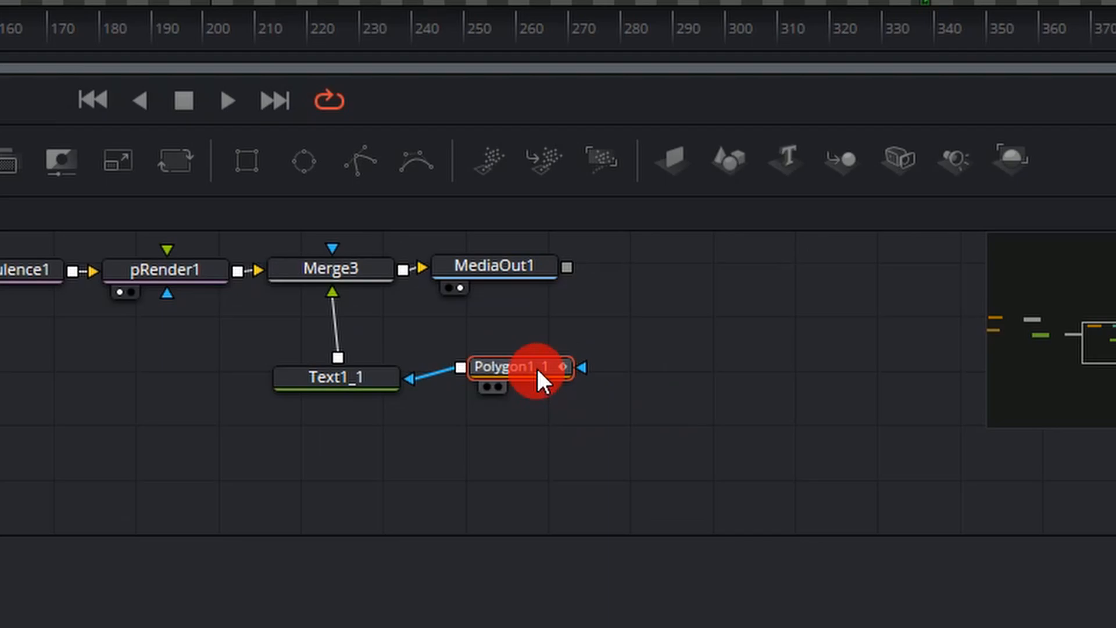
Invert the Polygon1_1 mask on Text1_1 and play back the disappearing text.
{"action": "left_click", "coordinate": [537, 368]}
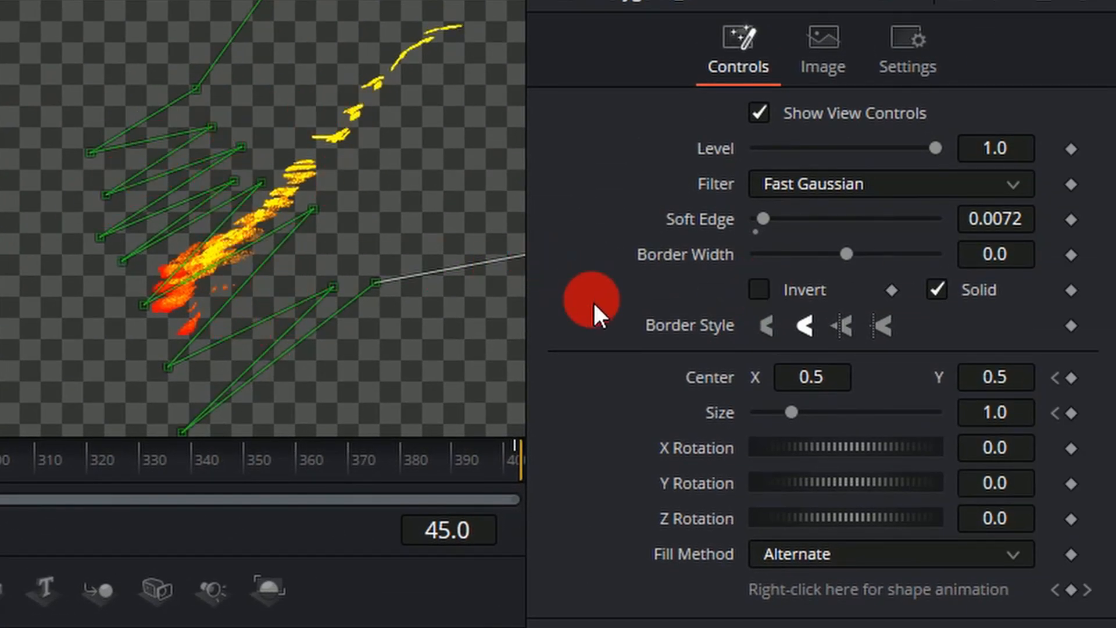
{"action": "left_click", "coordinate": [768, 289]}
{"action": "left_click", "coordinate": [252, 462]}
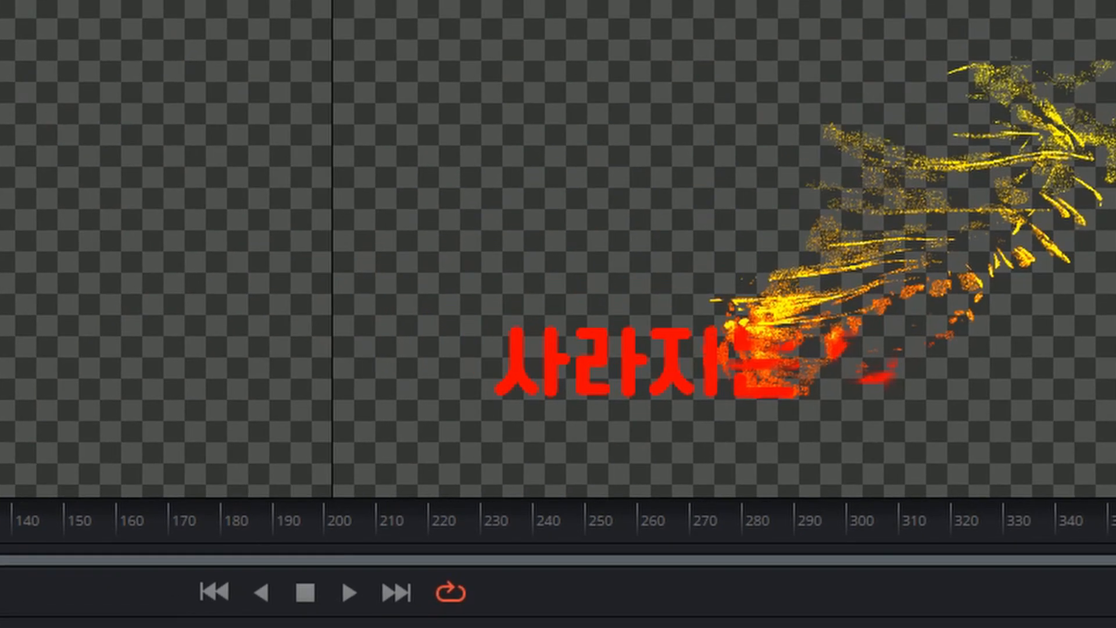
{"action": "key", "text": "space"}
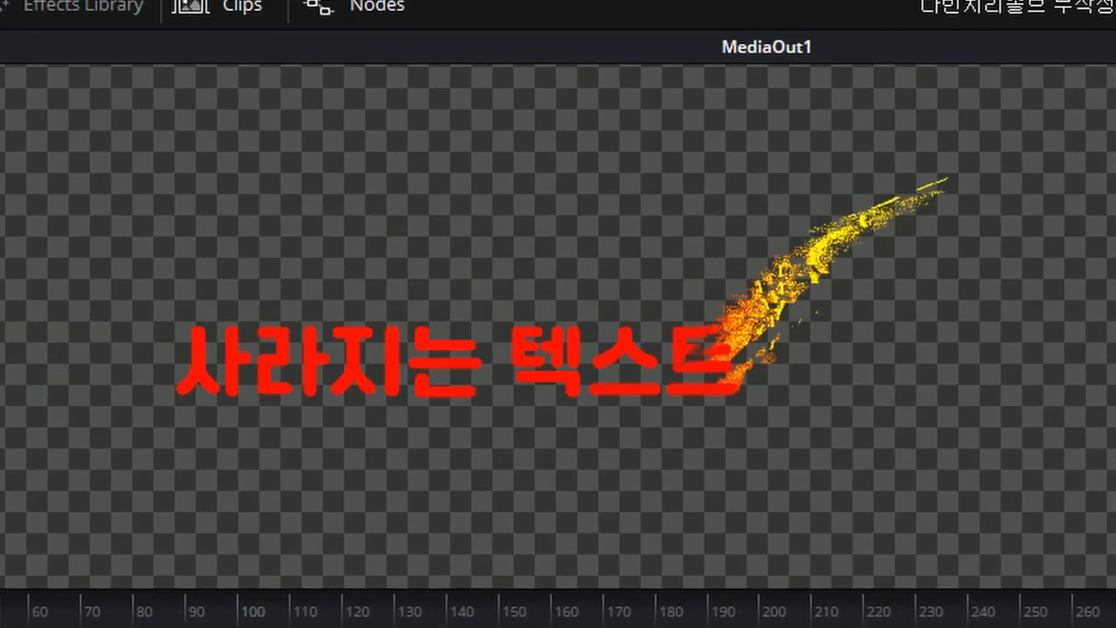